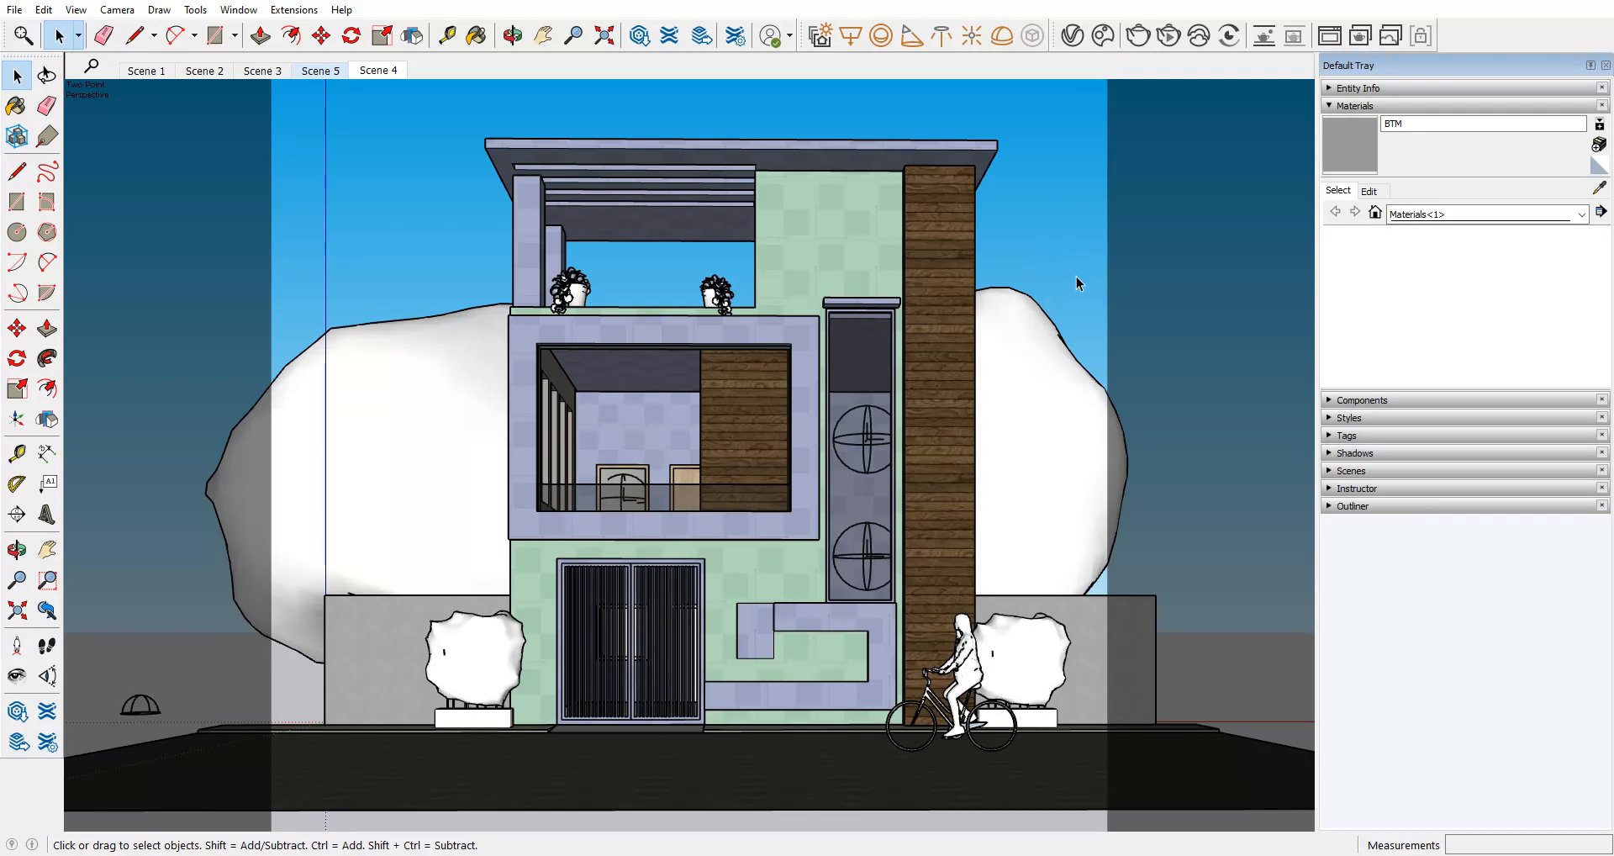
Step: Look over the Chaos Cosmos asset library and the scene's lights in the V-Ray Asset Editor
left_click(1104, 36)
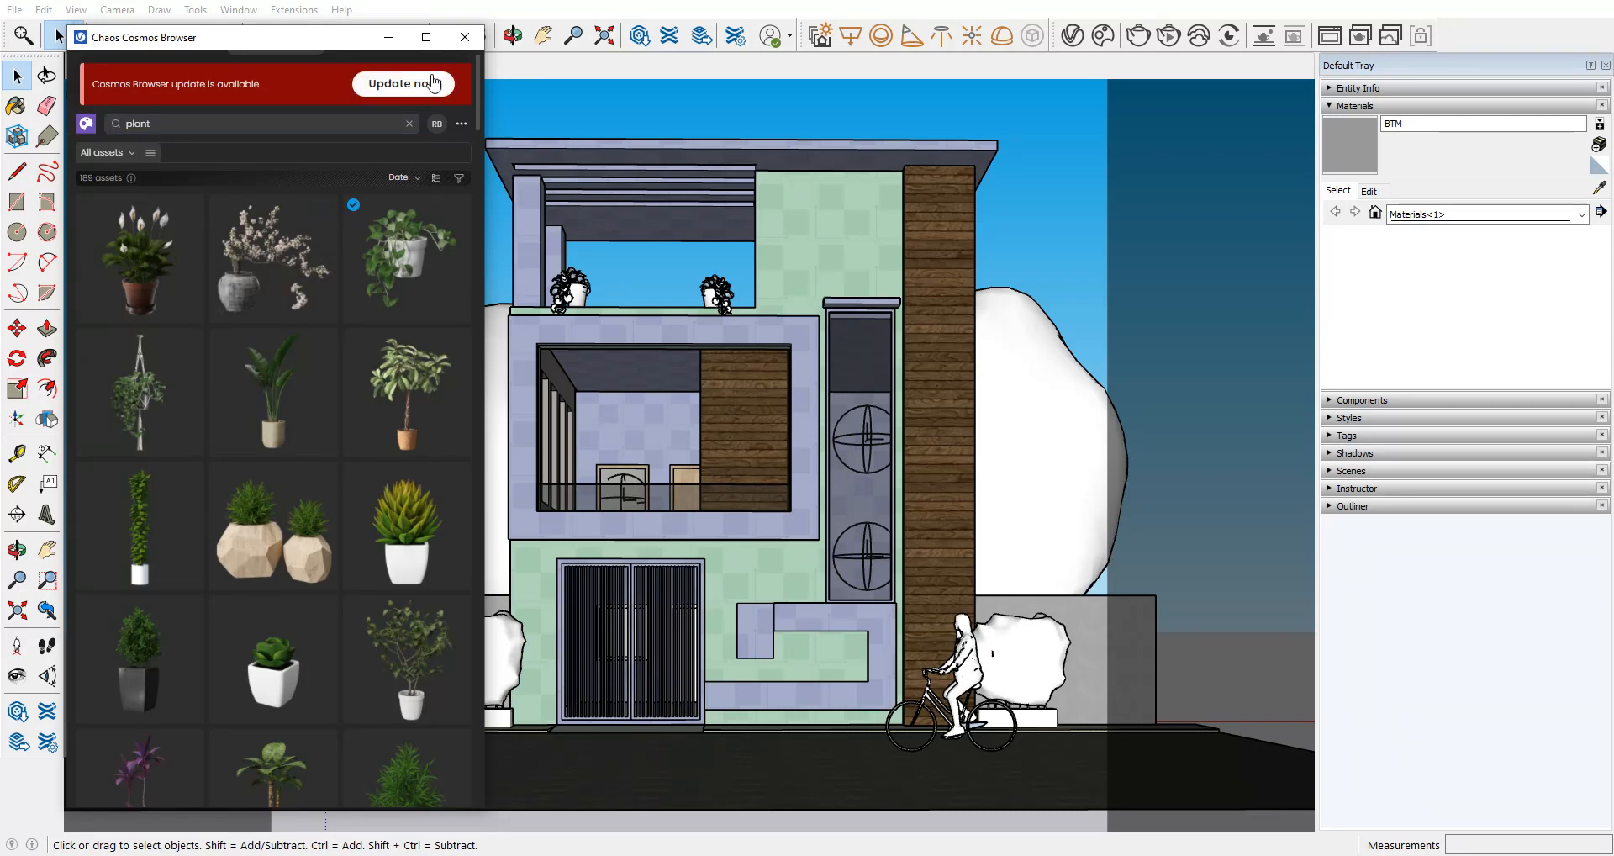
left_click(464, 37)
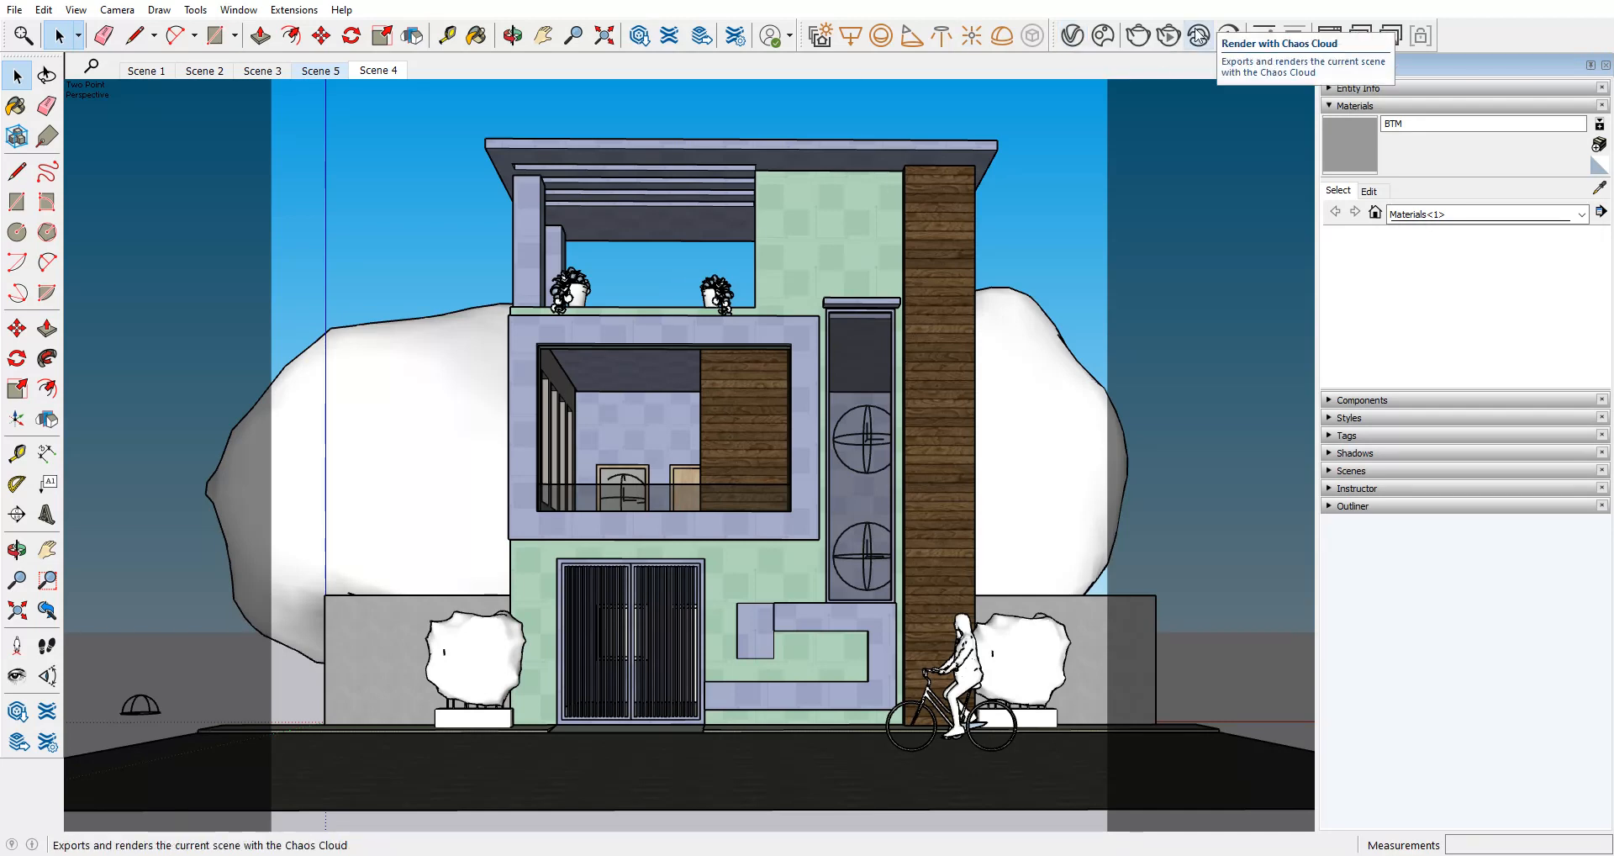
left_click(1069, 42)
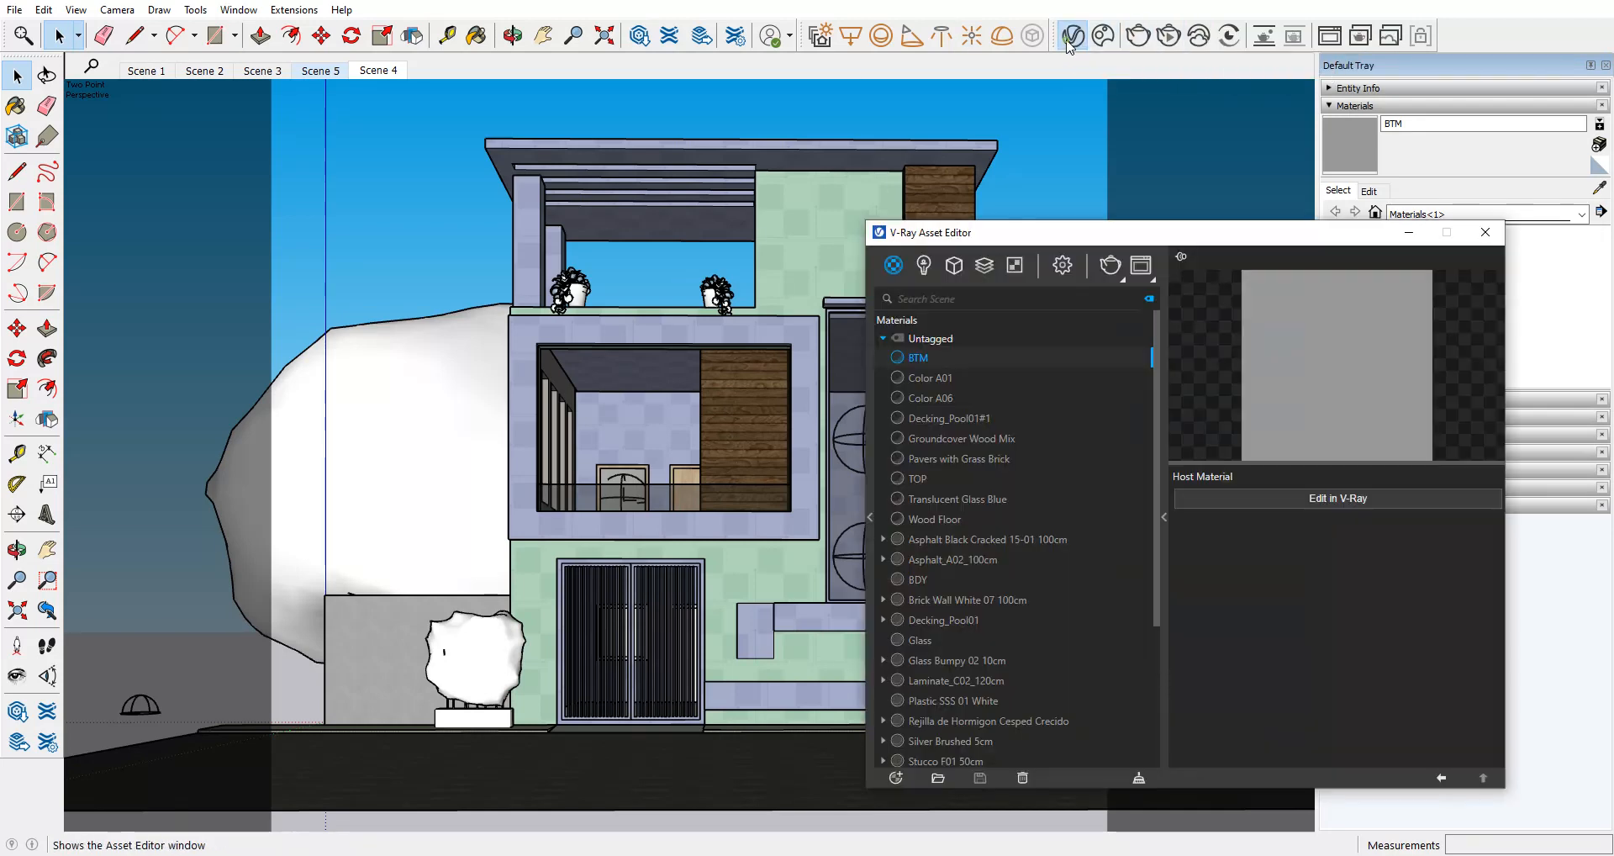
left_click(922, 265)
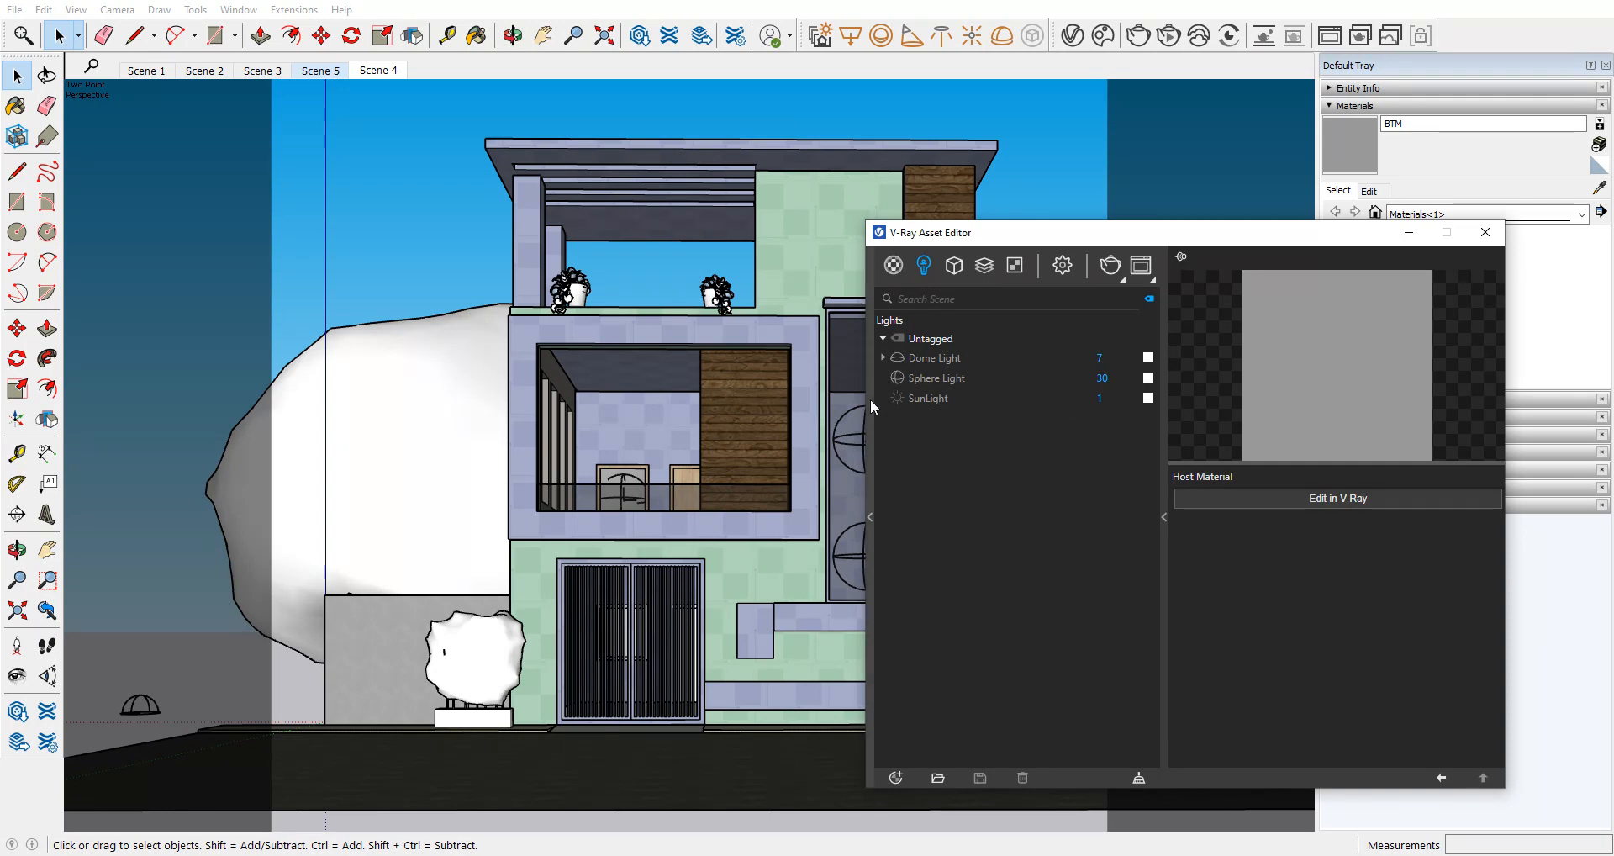
left_click(1484, 232)
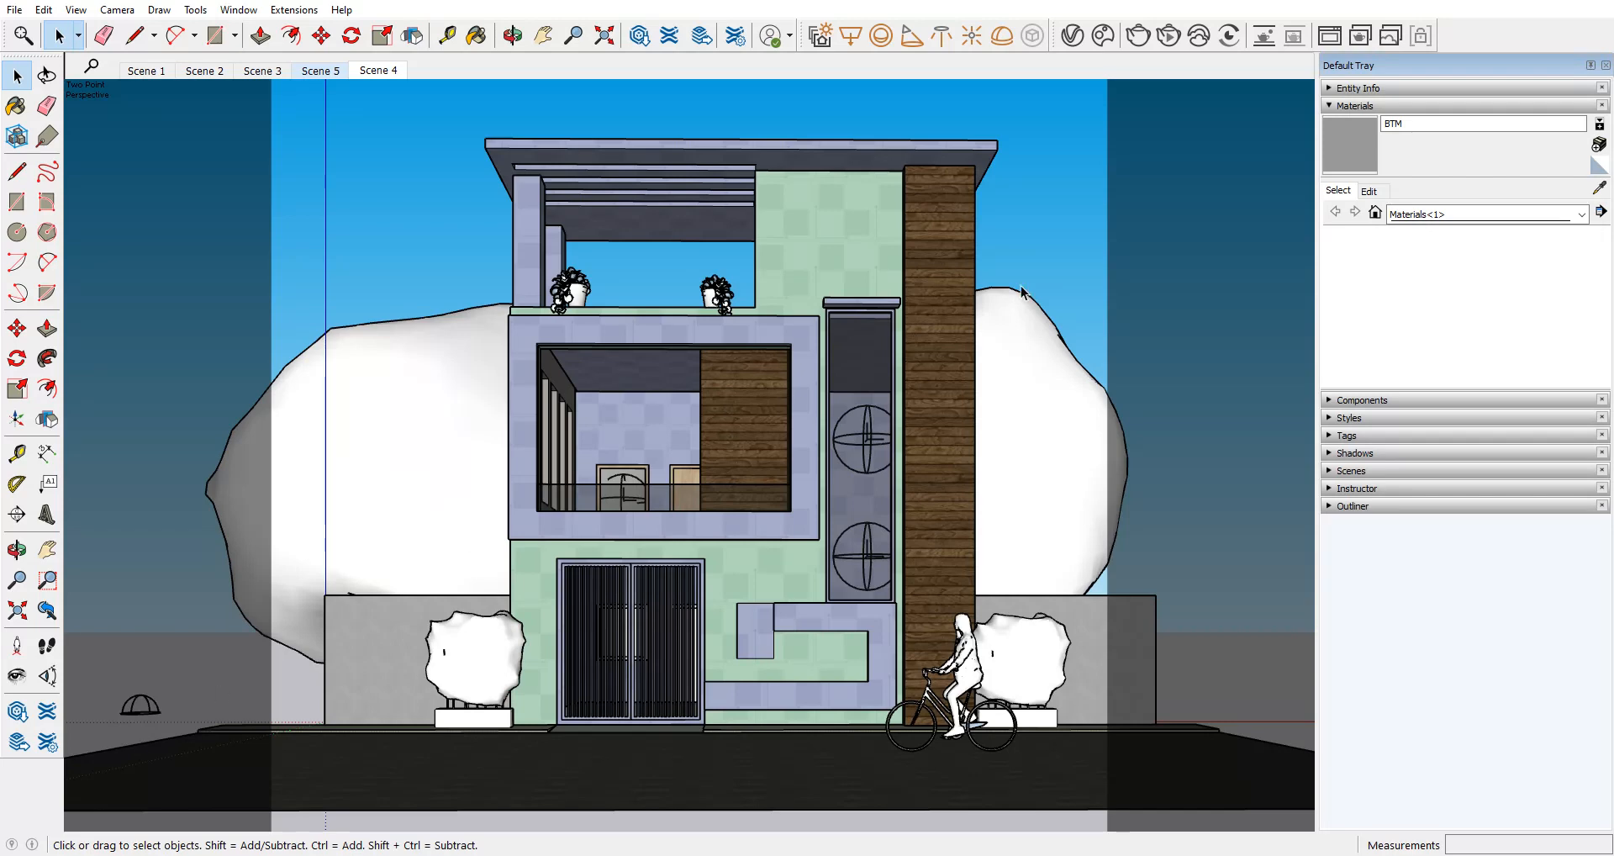
Step: Browse the Evening HDRIs category in the Chaos Cosmos library
left_click(1104, 35)
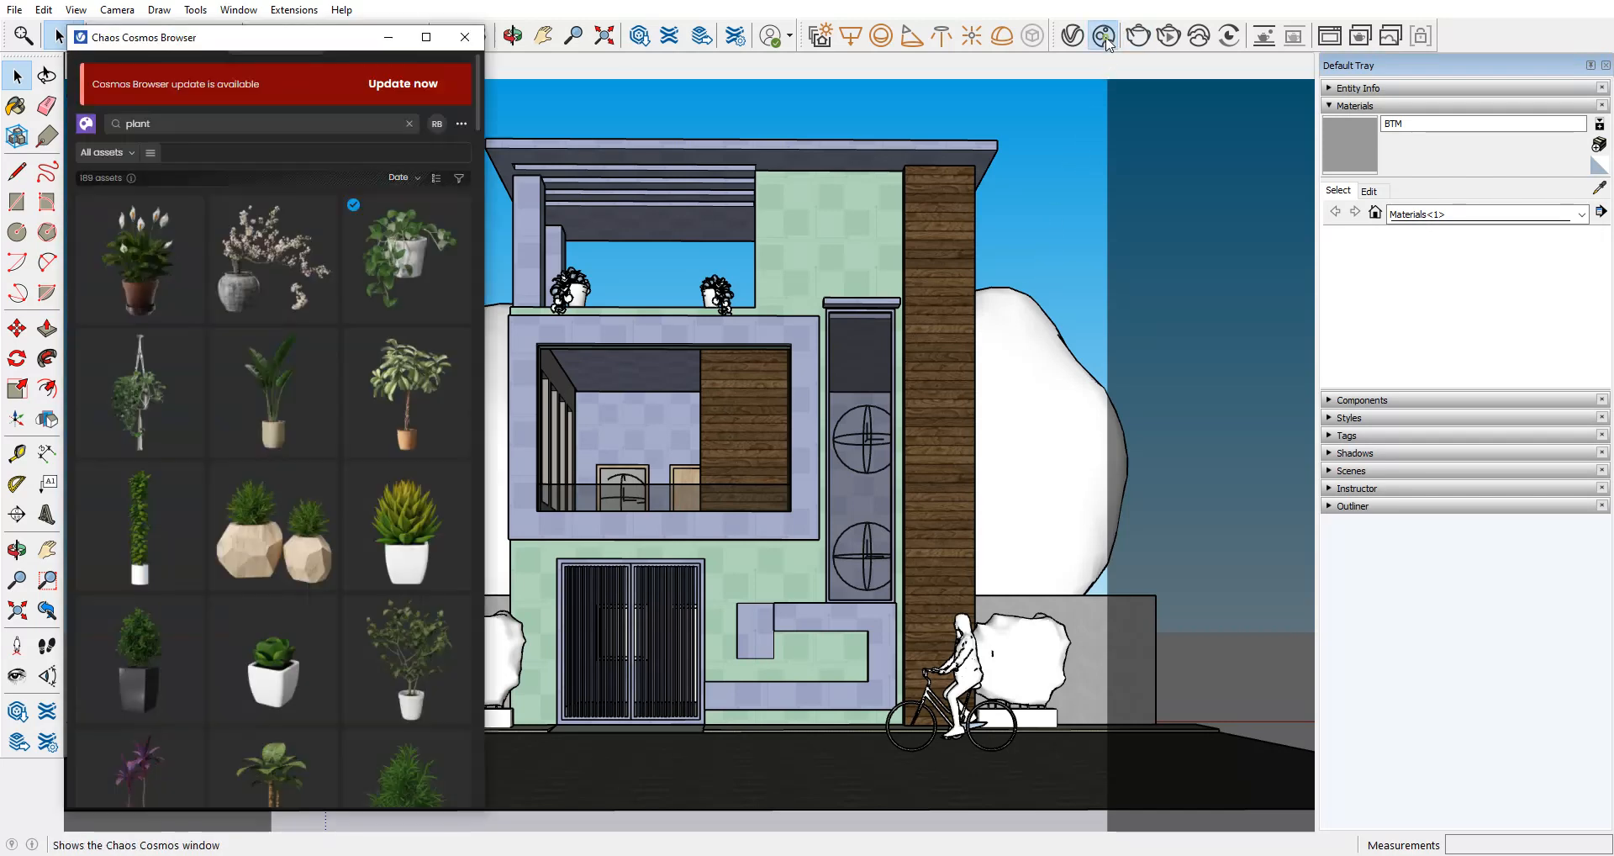
left_click(149, 151)
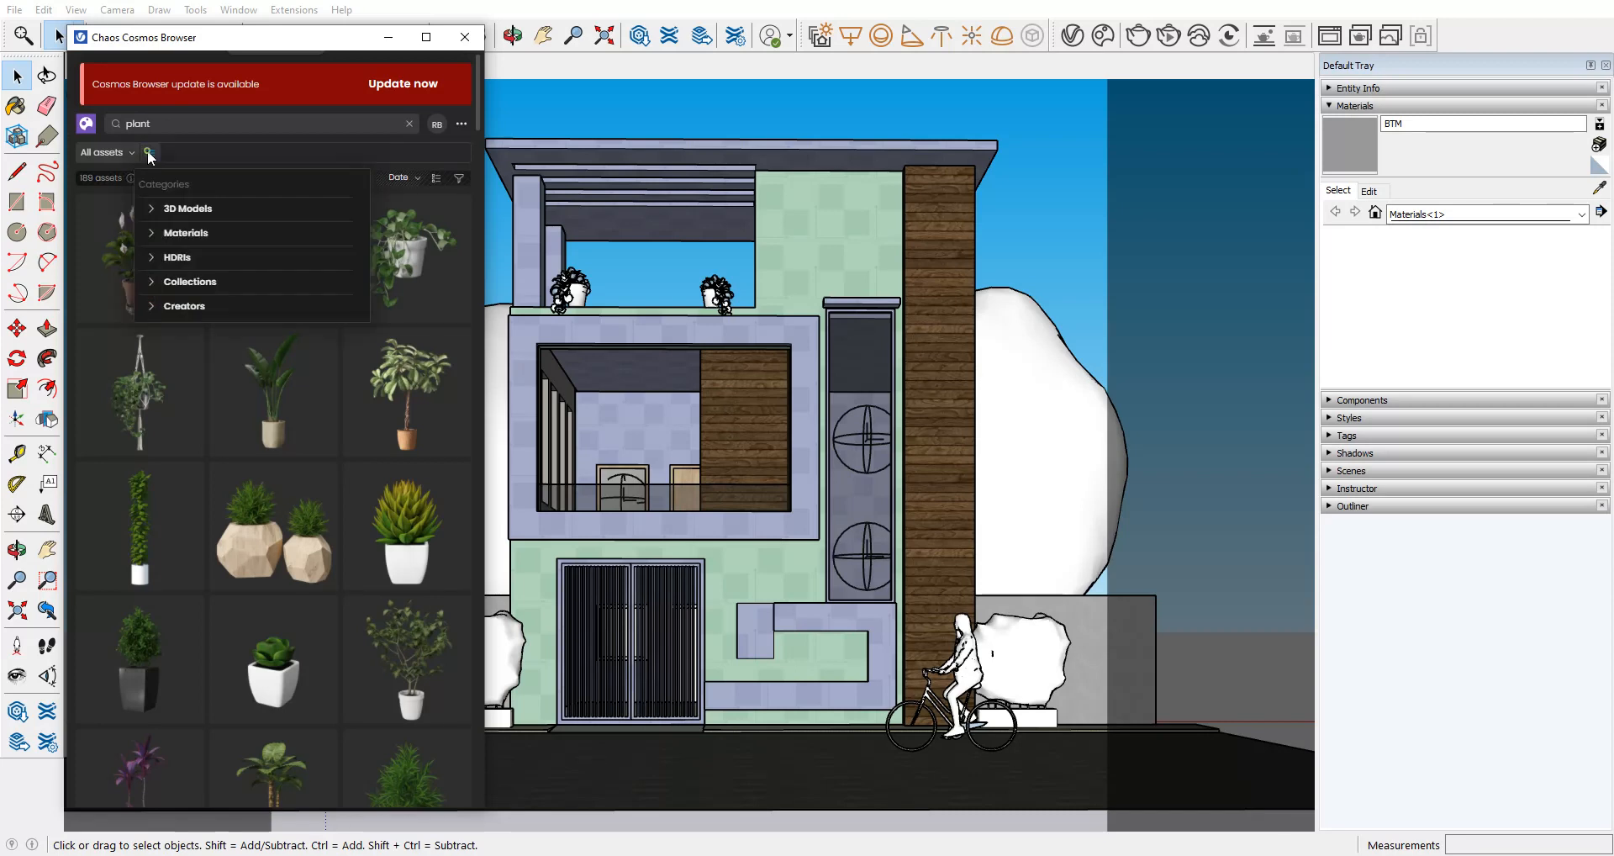
left_click(172, 257)
left_click(200, 303)
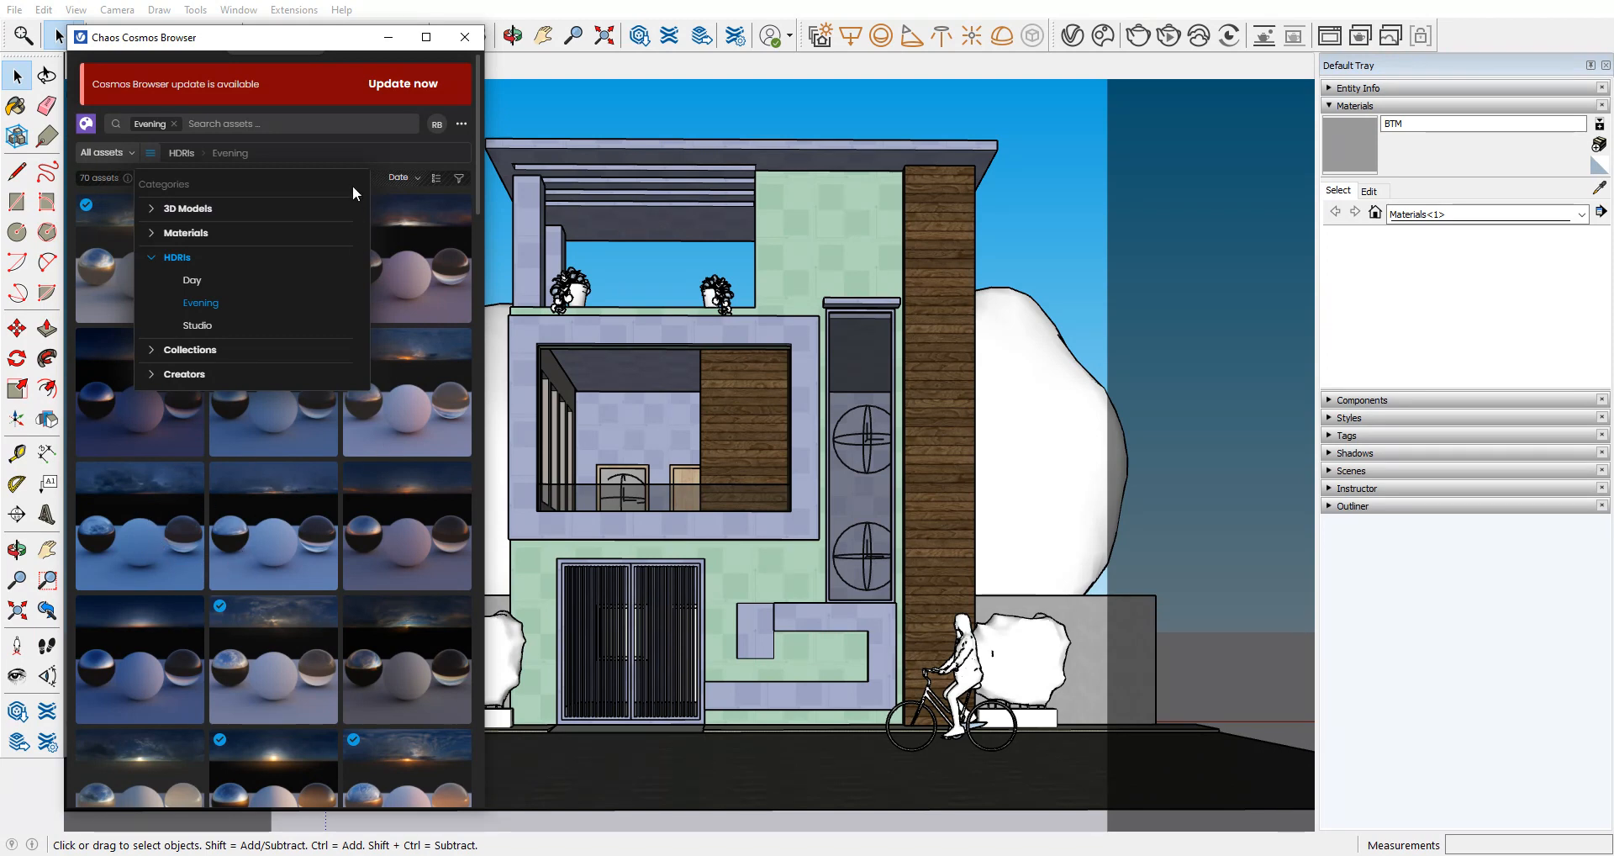
left_click(464, 37)
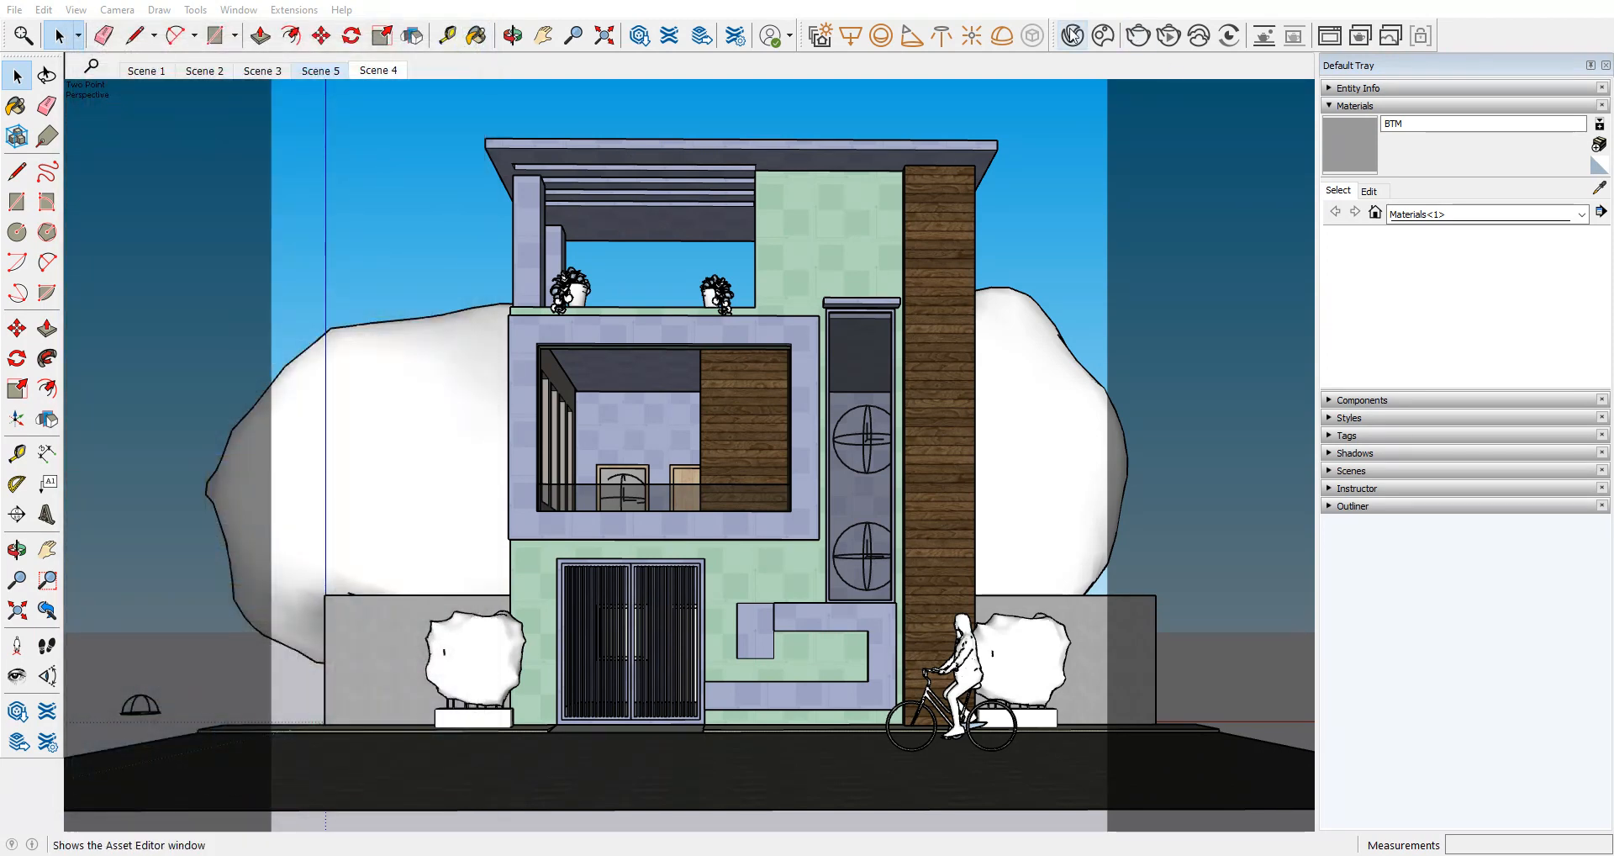
Step: Copy the Sunset 005 texture from the V-Ray Asset Editor's scene textures
left_click(1072, 35)
left_click(903, 361)
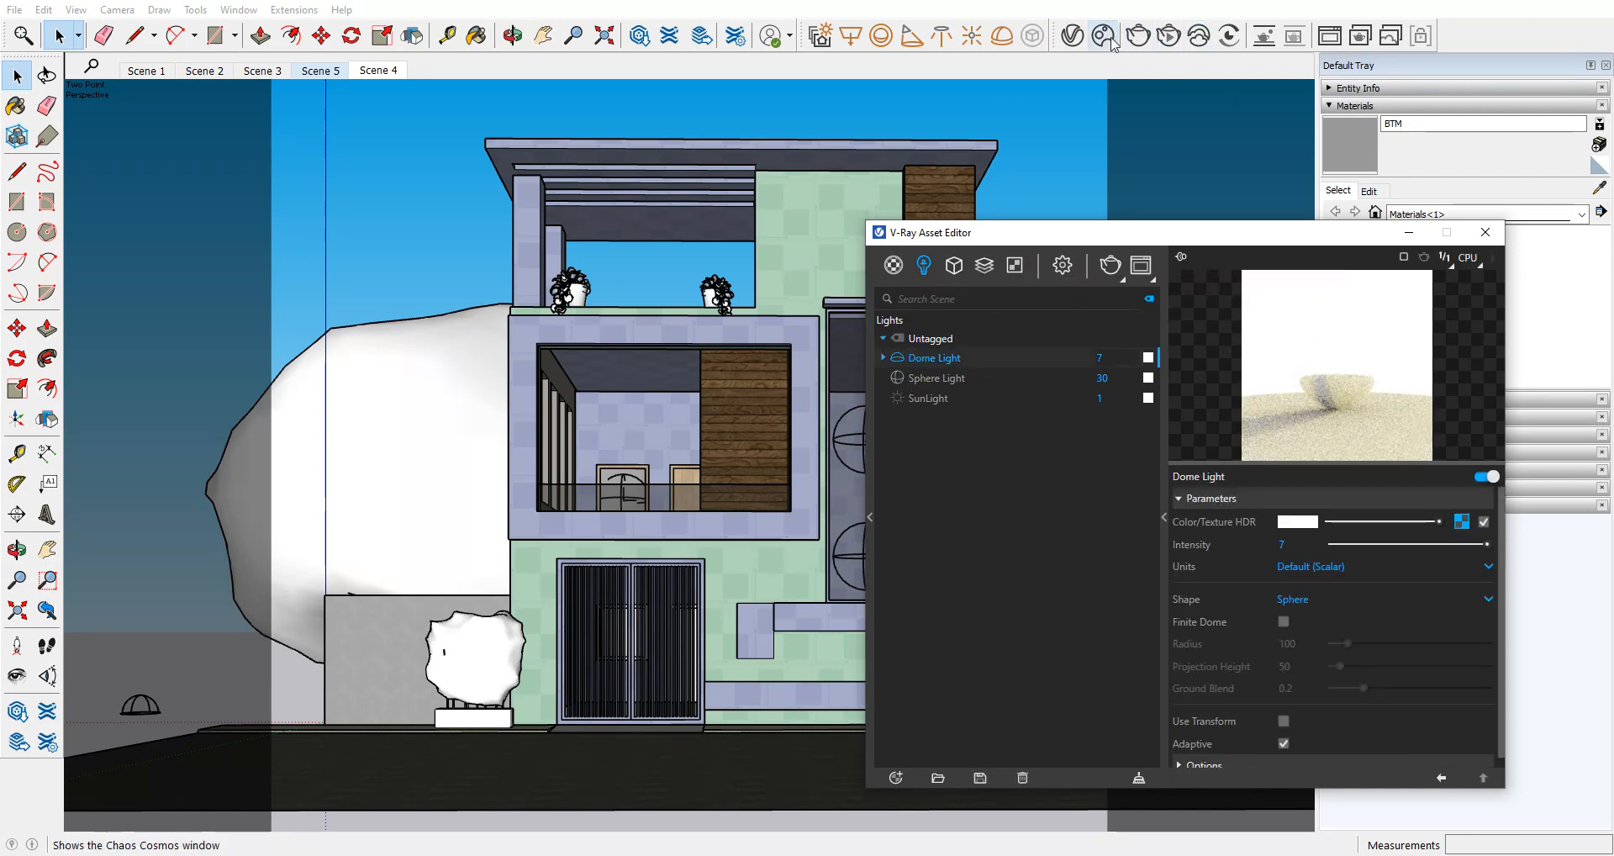
left_click(1018, 272)
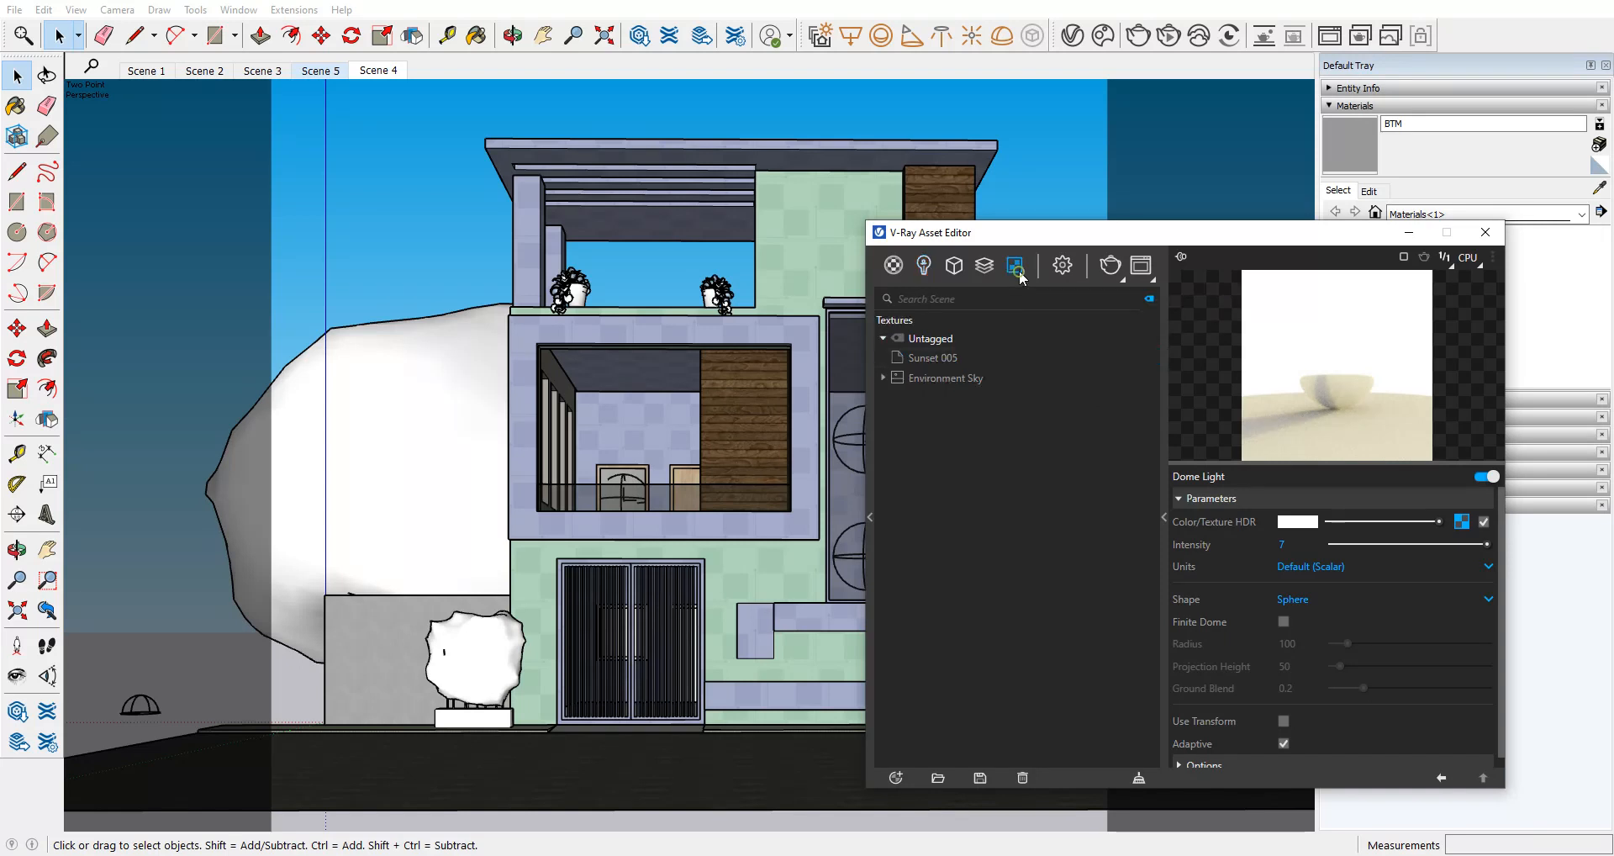
left_click(936, 356)
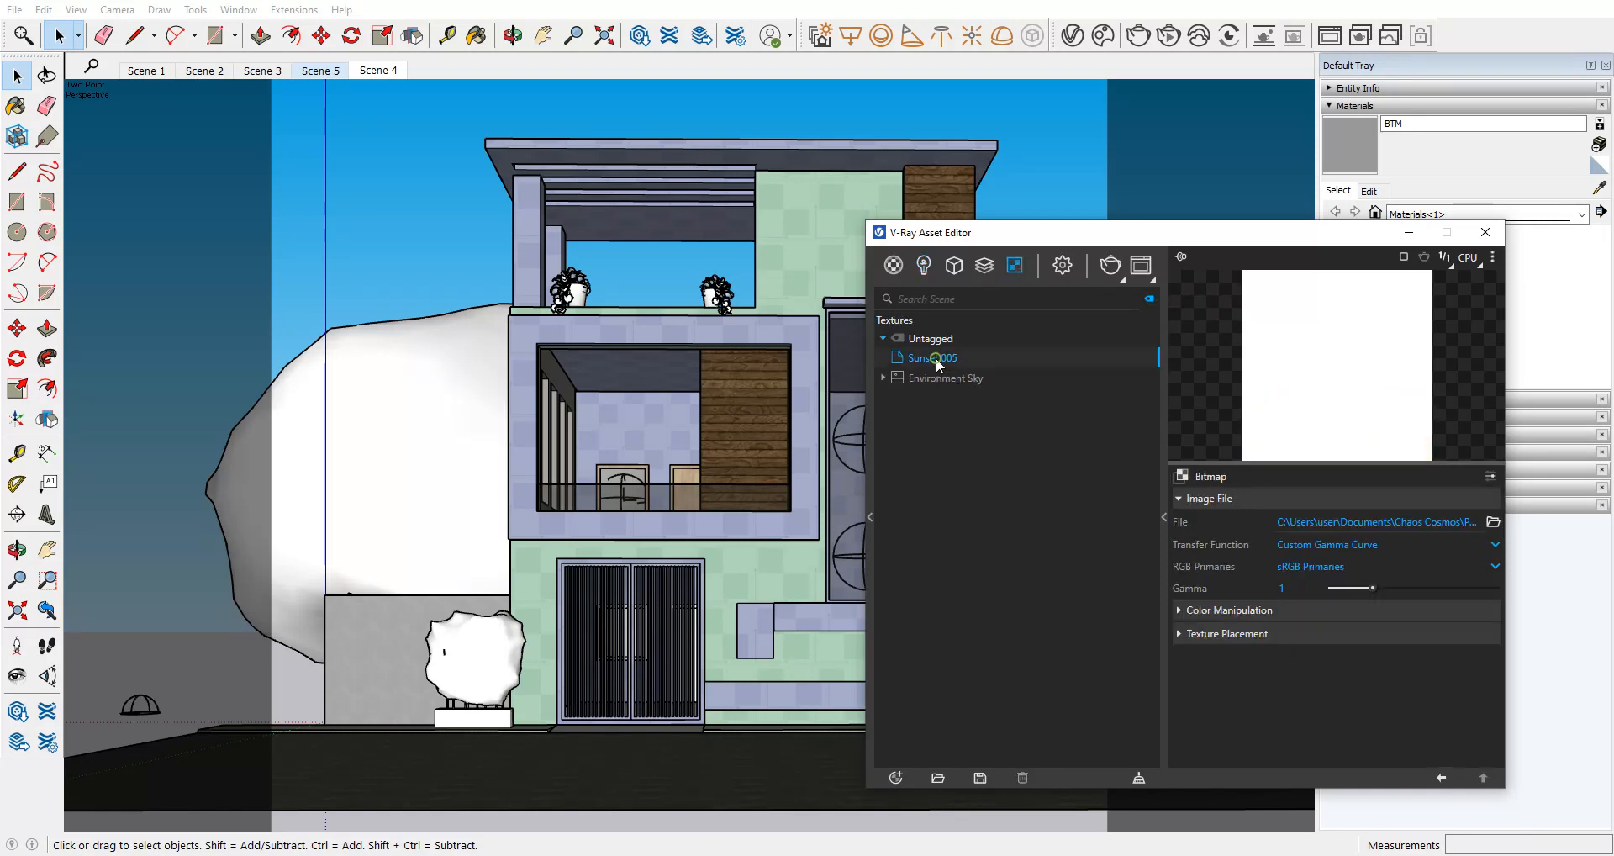
right_click(986, 357)
left_click(1004, 373)
Step: Paste the copied texture as an instance into the Dome Light's Color/Texture HDR slot
left_click(924, 265)
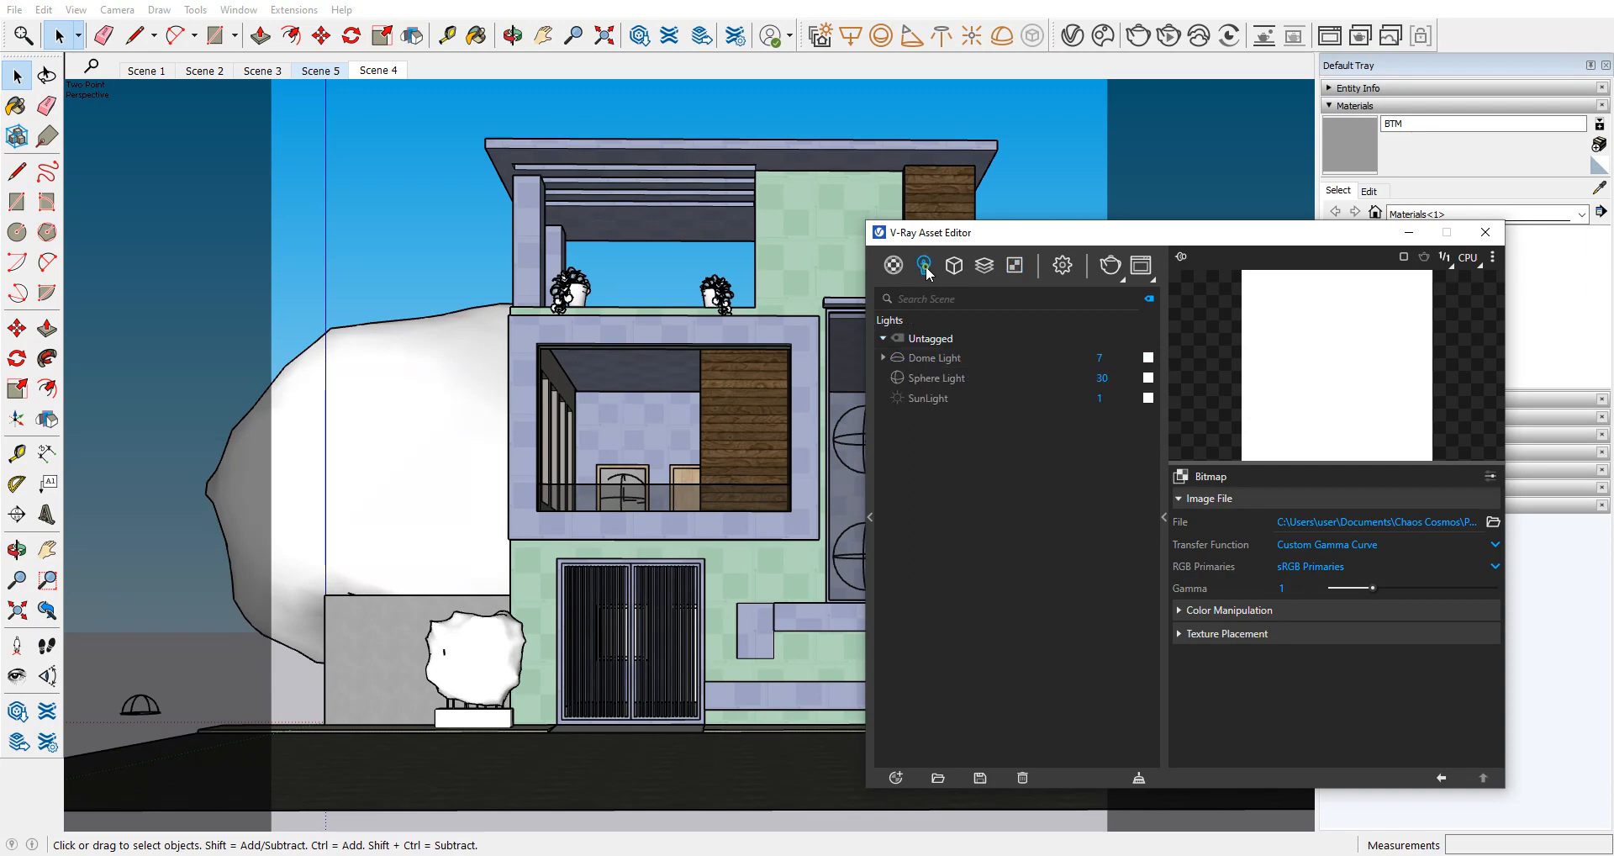
left_click(936, 360)
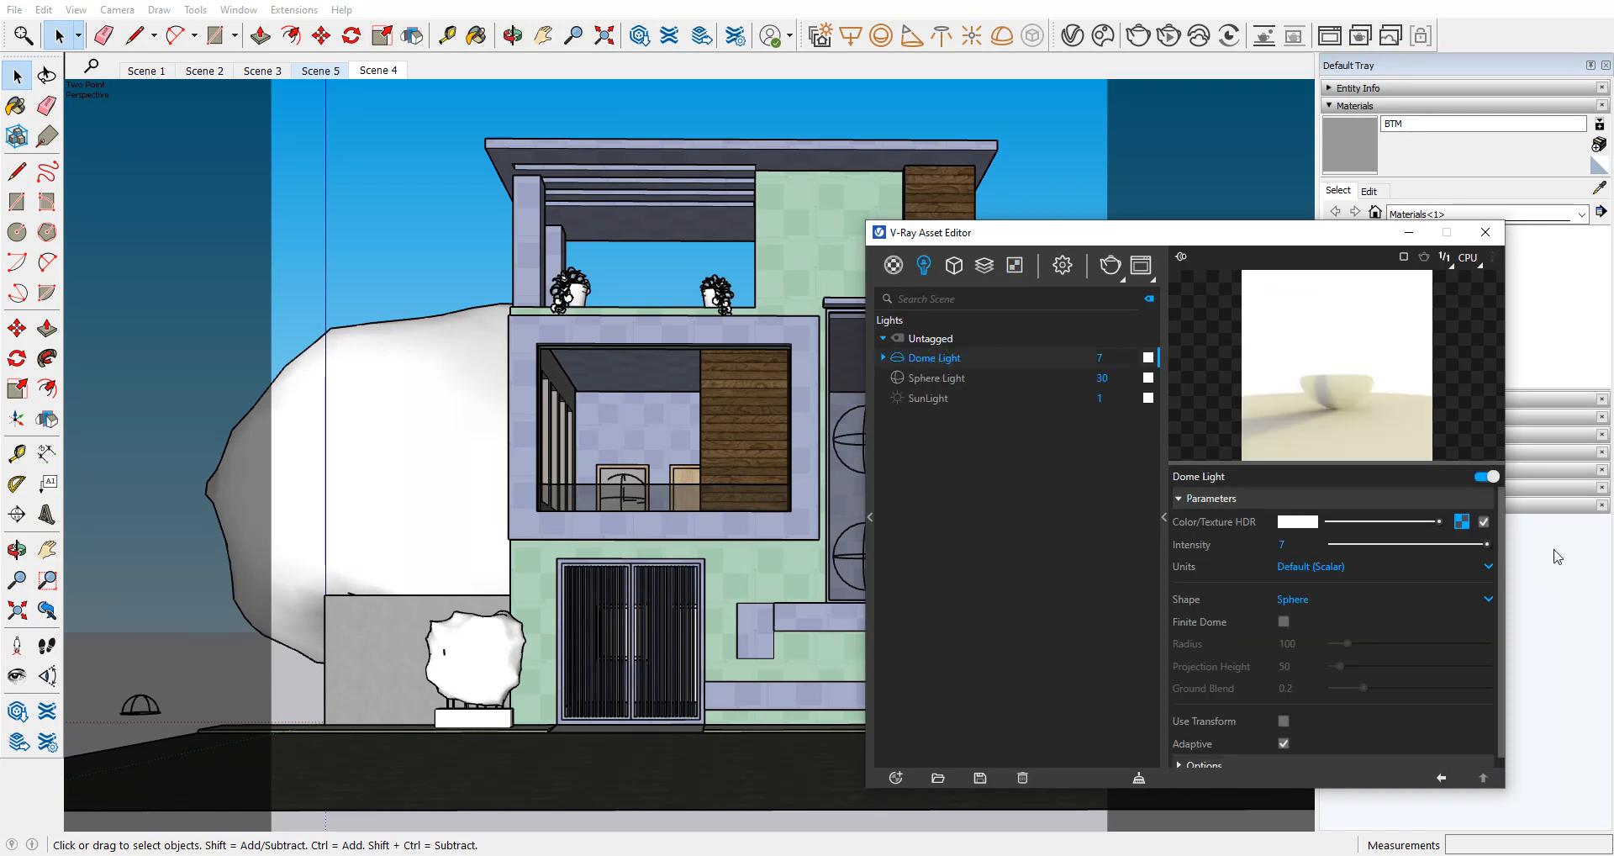
right_click(1460, 524)
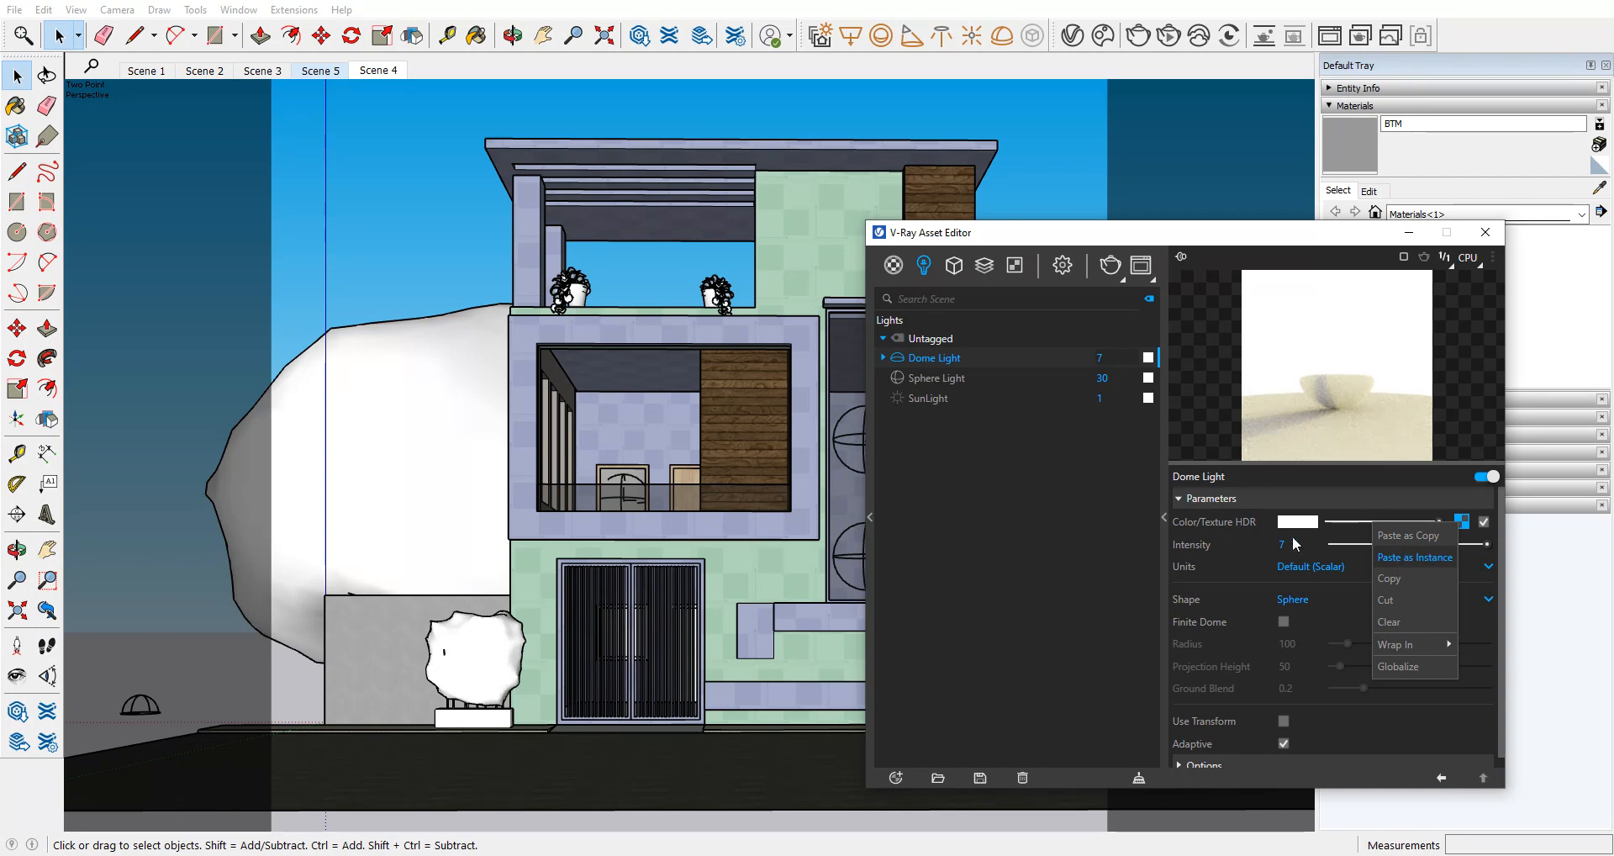
left_click(1434, 559)
Step: Check the scene's textures and lights, and look over the render output settings
left_click(1014, 265)
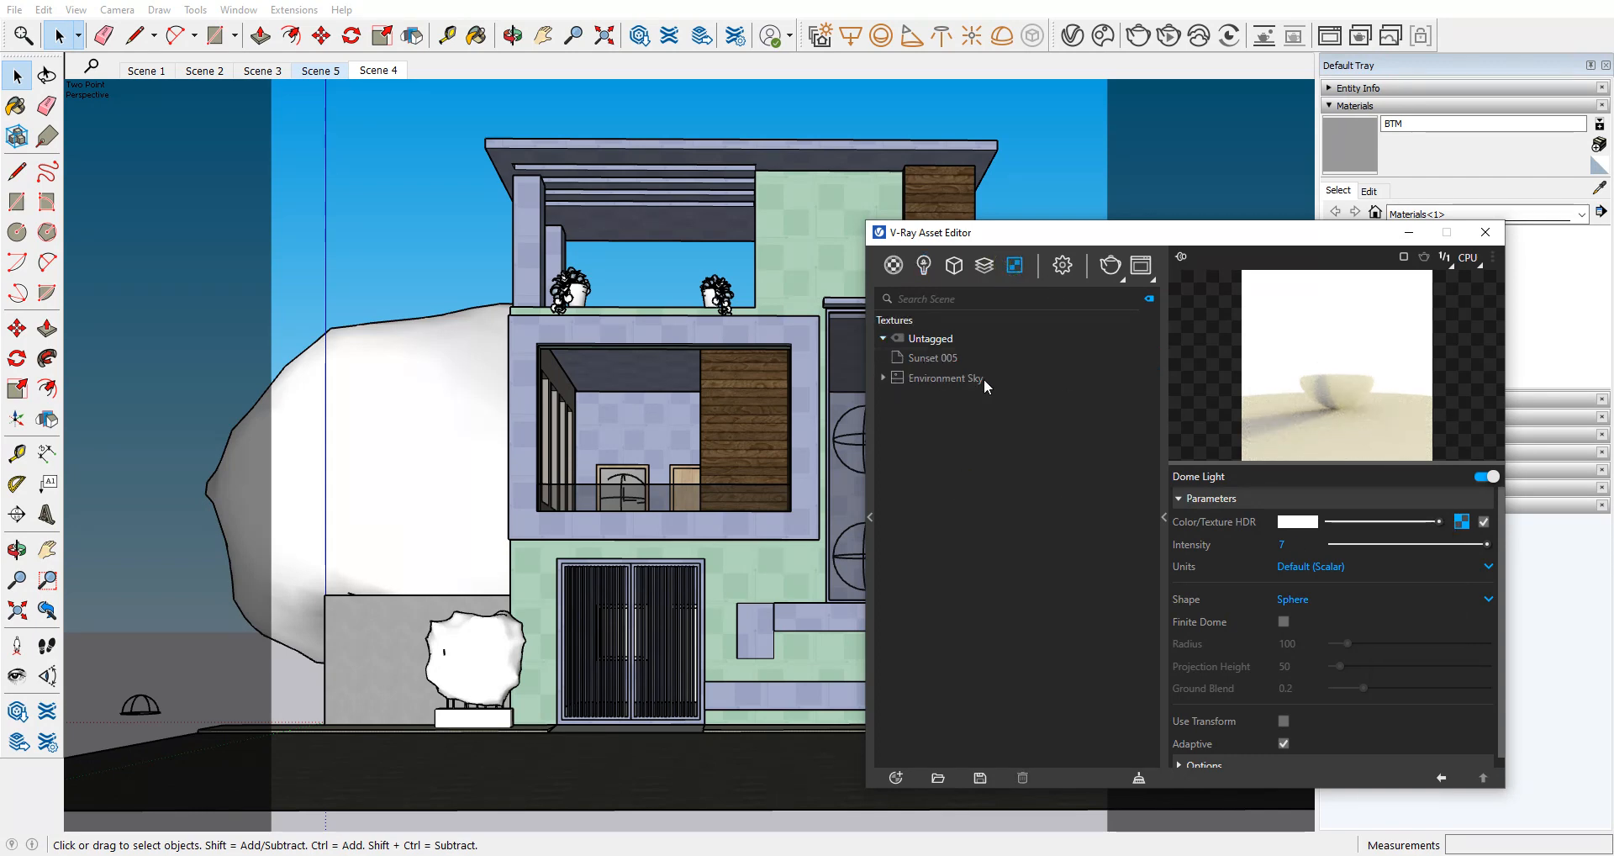
left_click(923, 266)
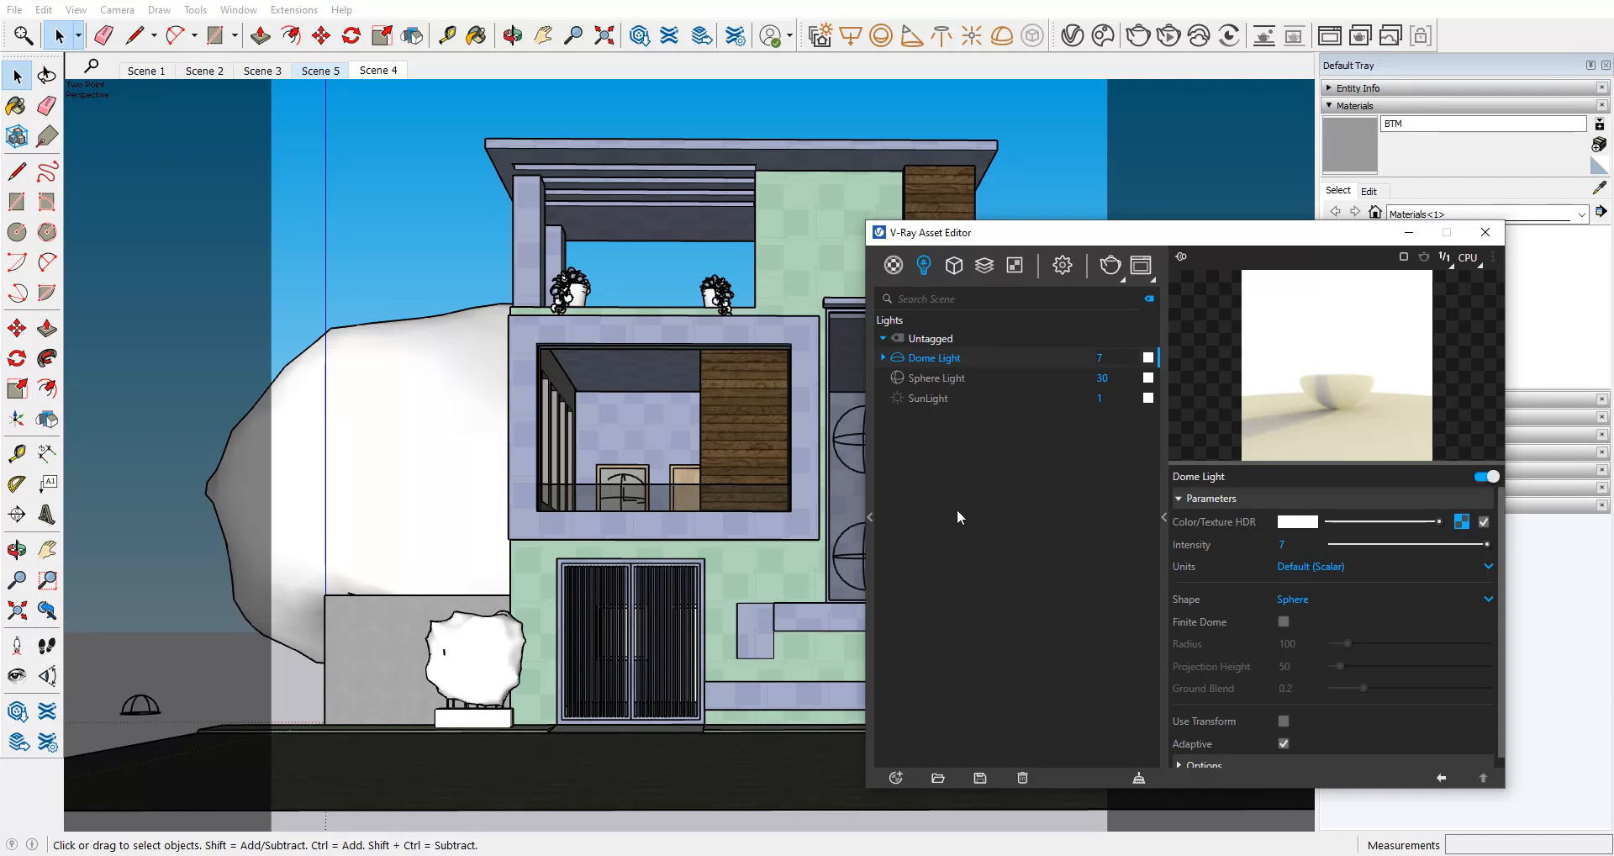
left_click(1062, 266)
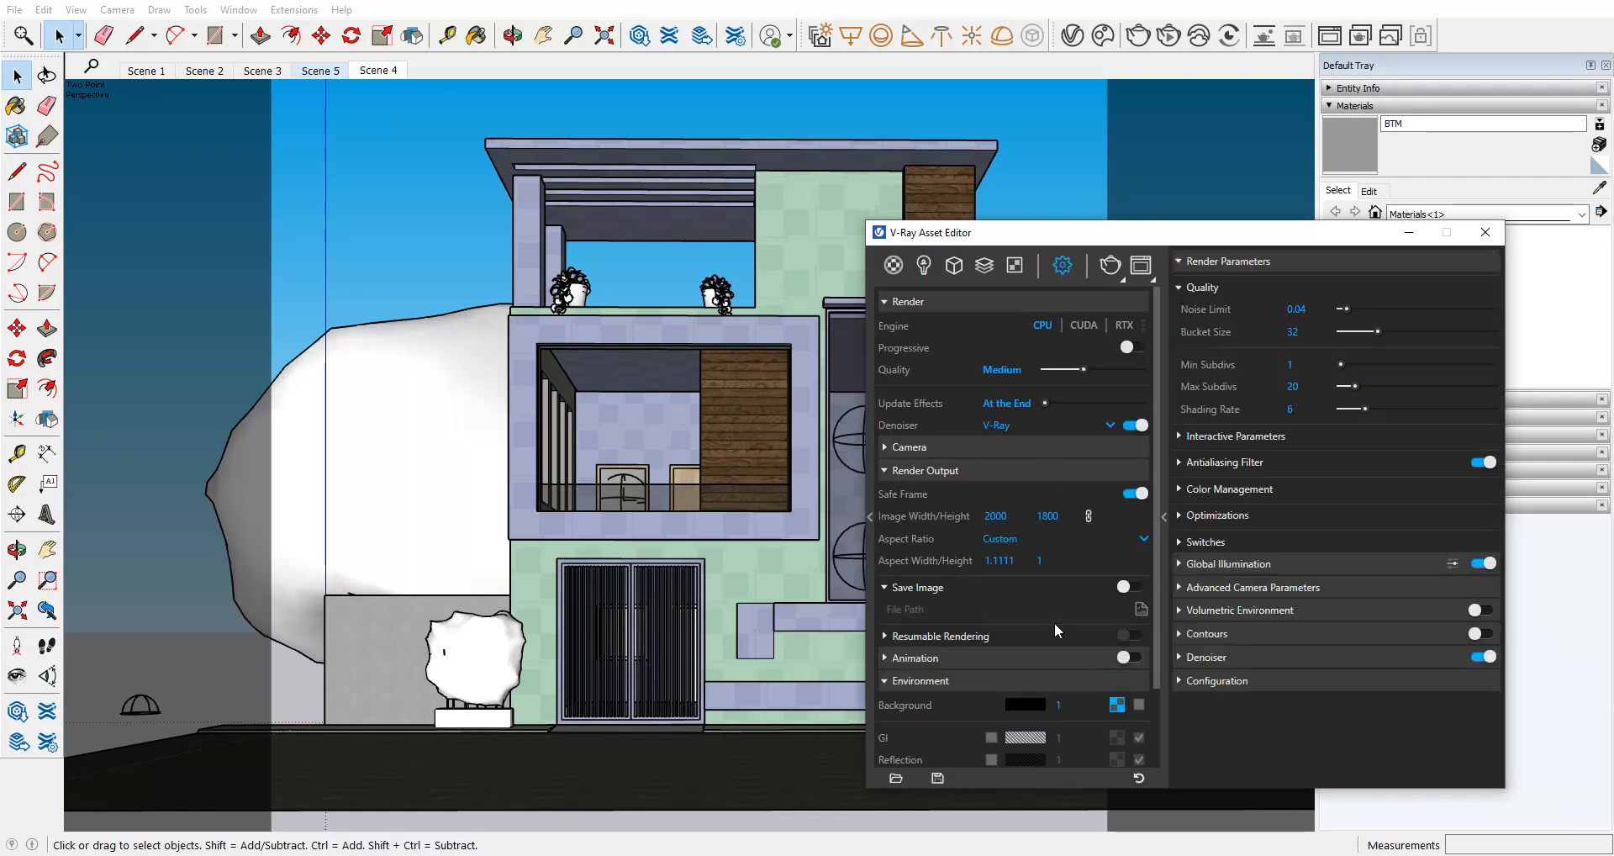
left_click(889, 471)
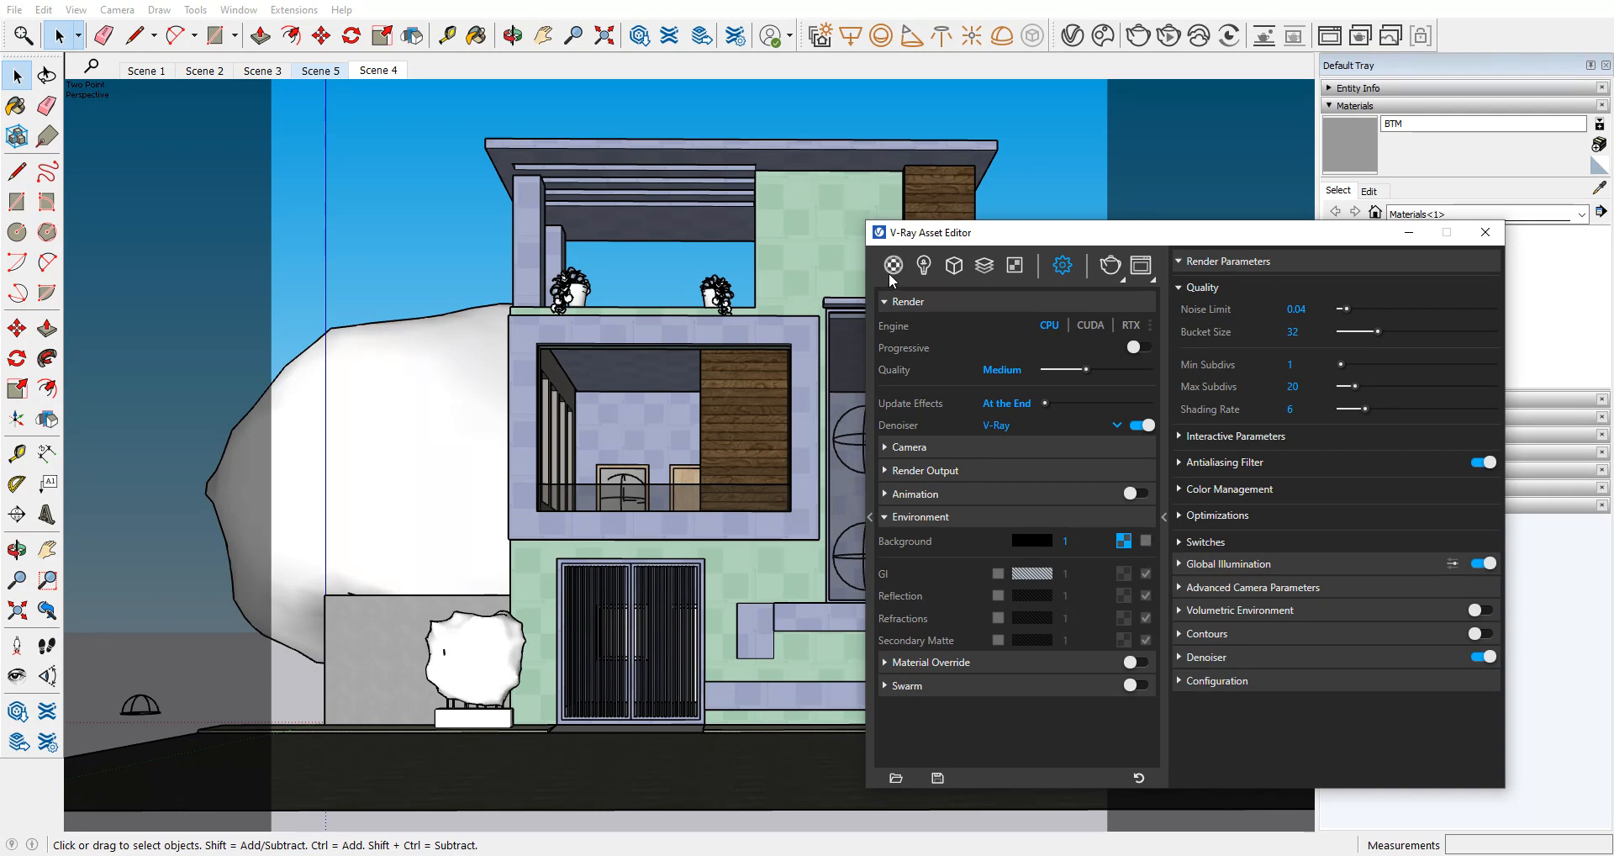
Step: Review the Dome Light's intensity, shape options and HDR bitmap placement settings
left_click(923, 265)
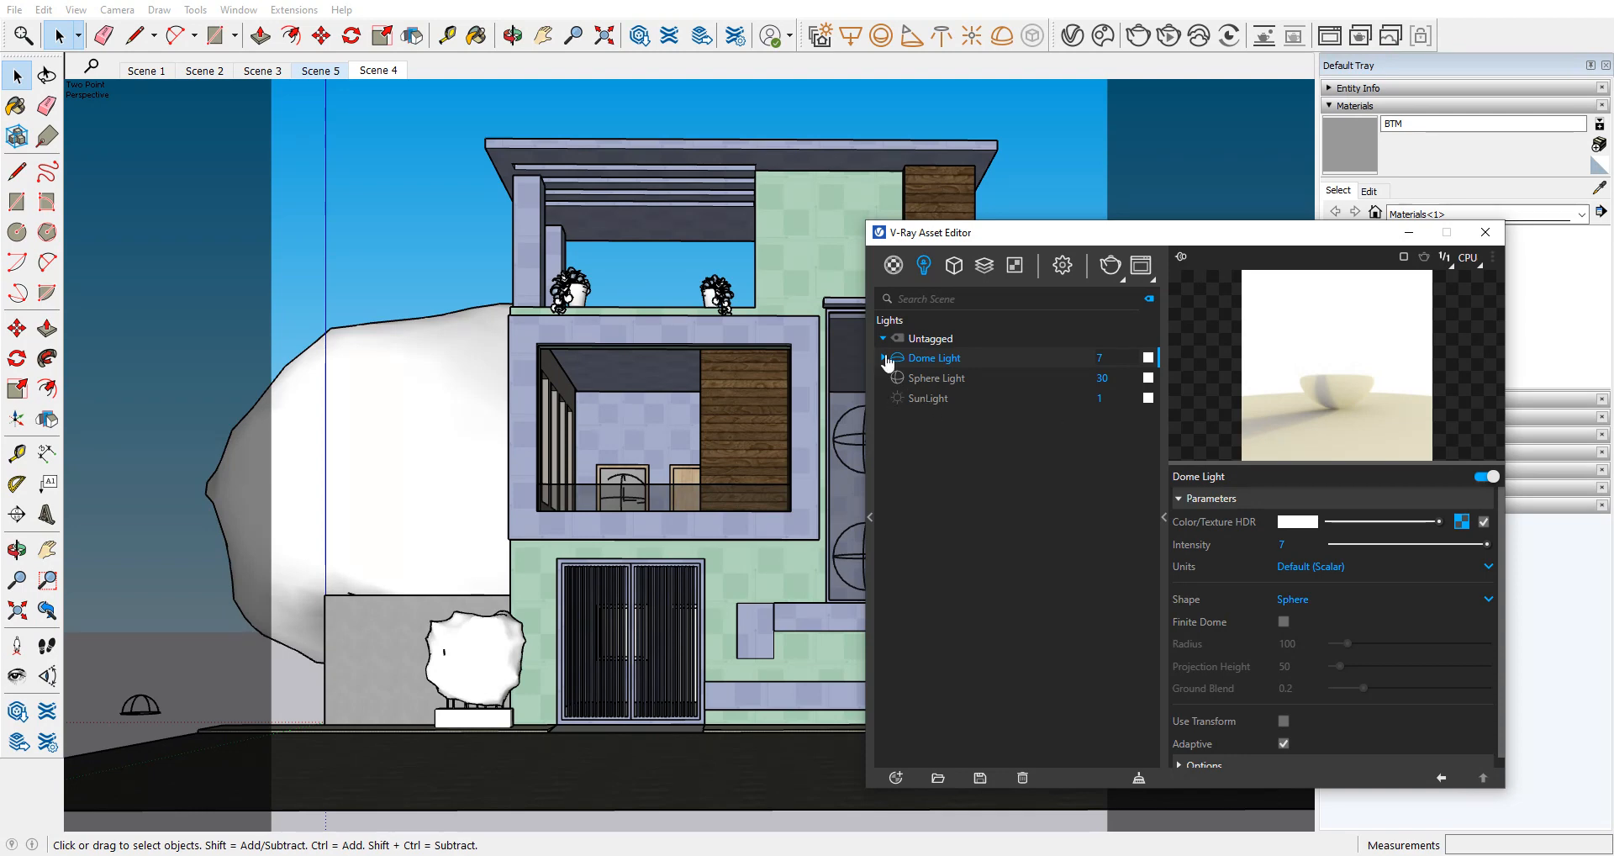
double_click(1099, 360)
left_click(1304, 599)
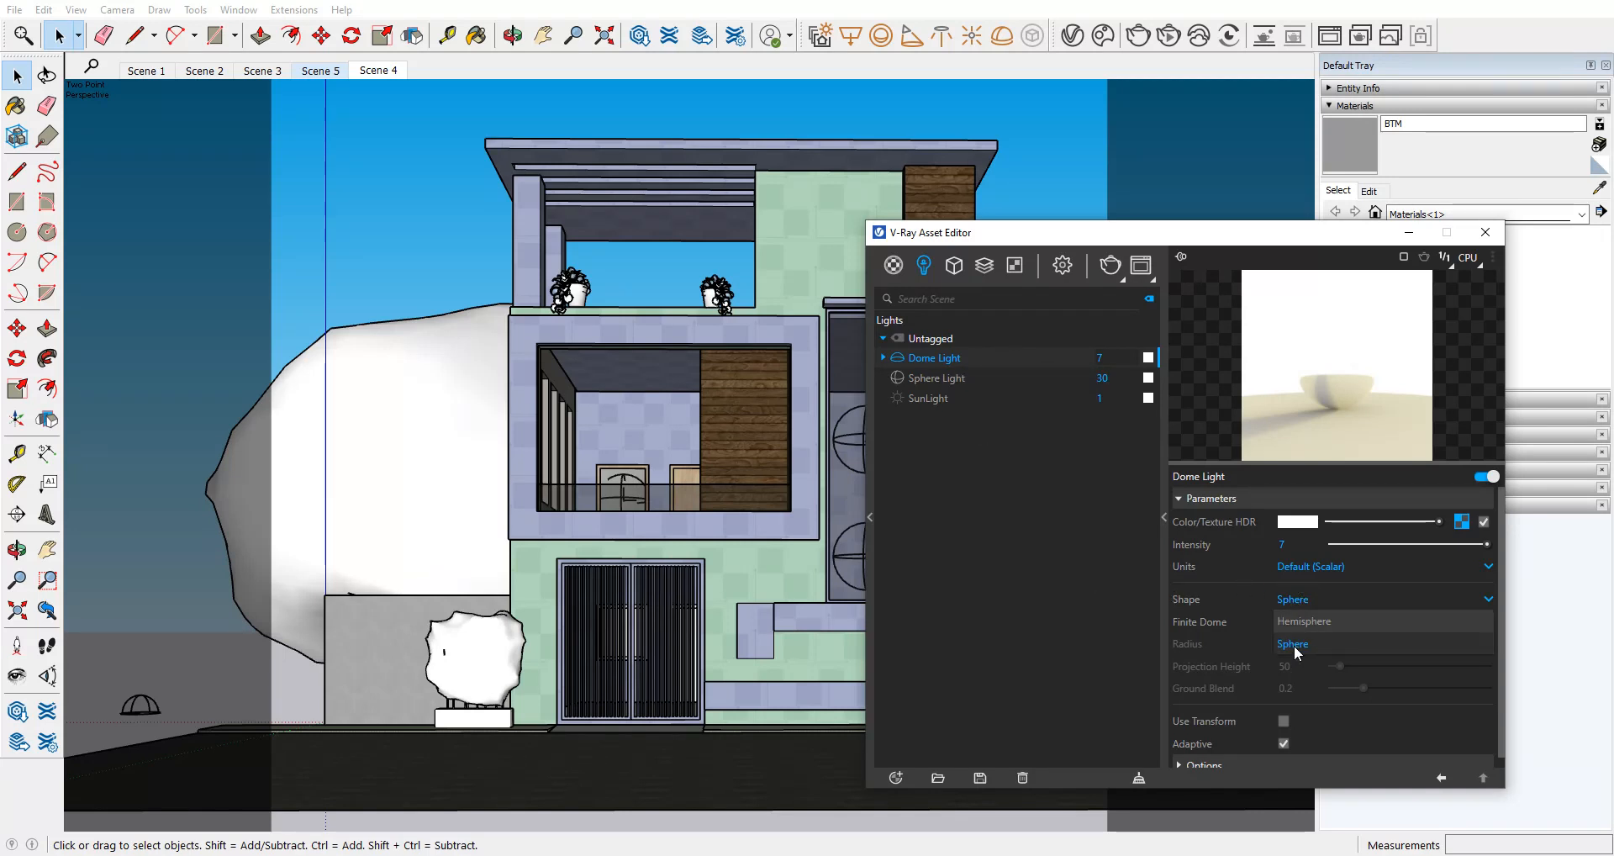
left_click(1022, 612)
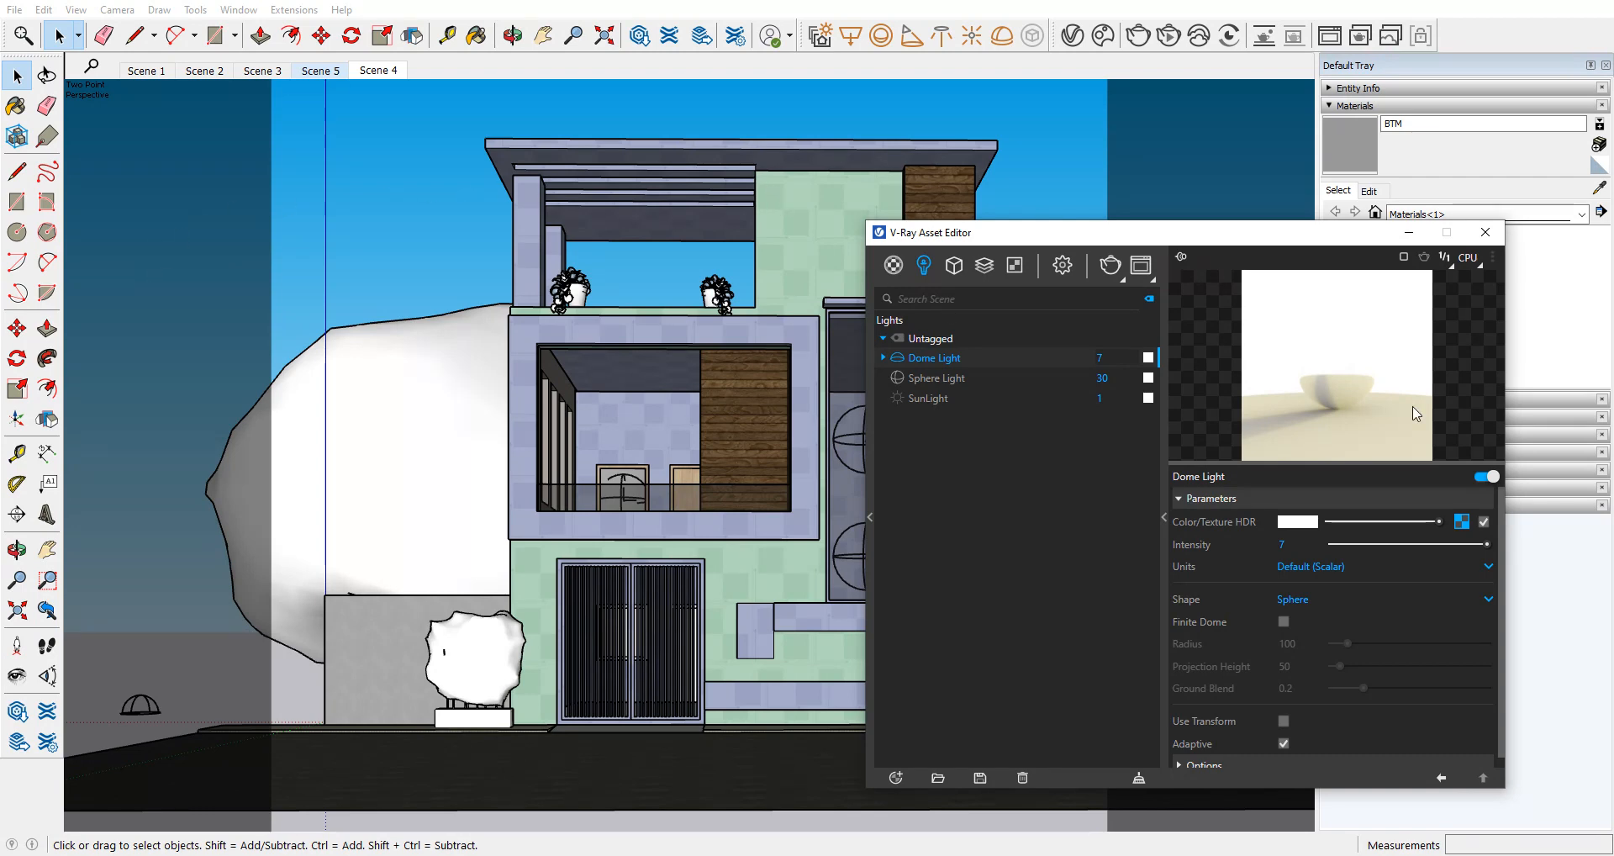
left_click(1461, 522)
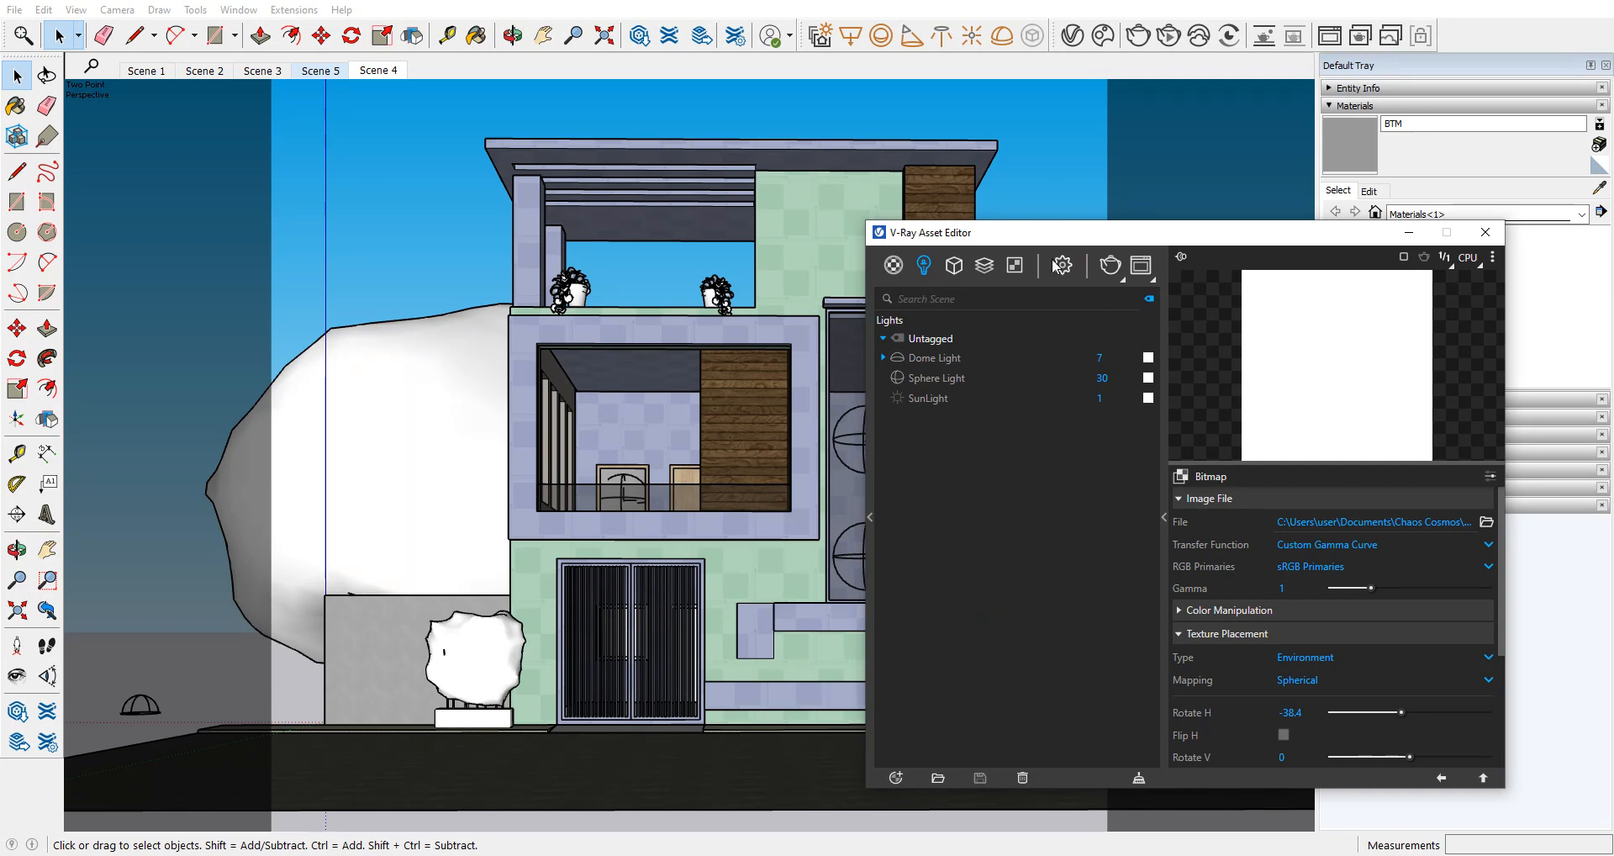
Step: Check the scene textures and the render elements list for Light Mix
left_click(1012, 265)
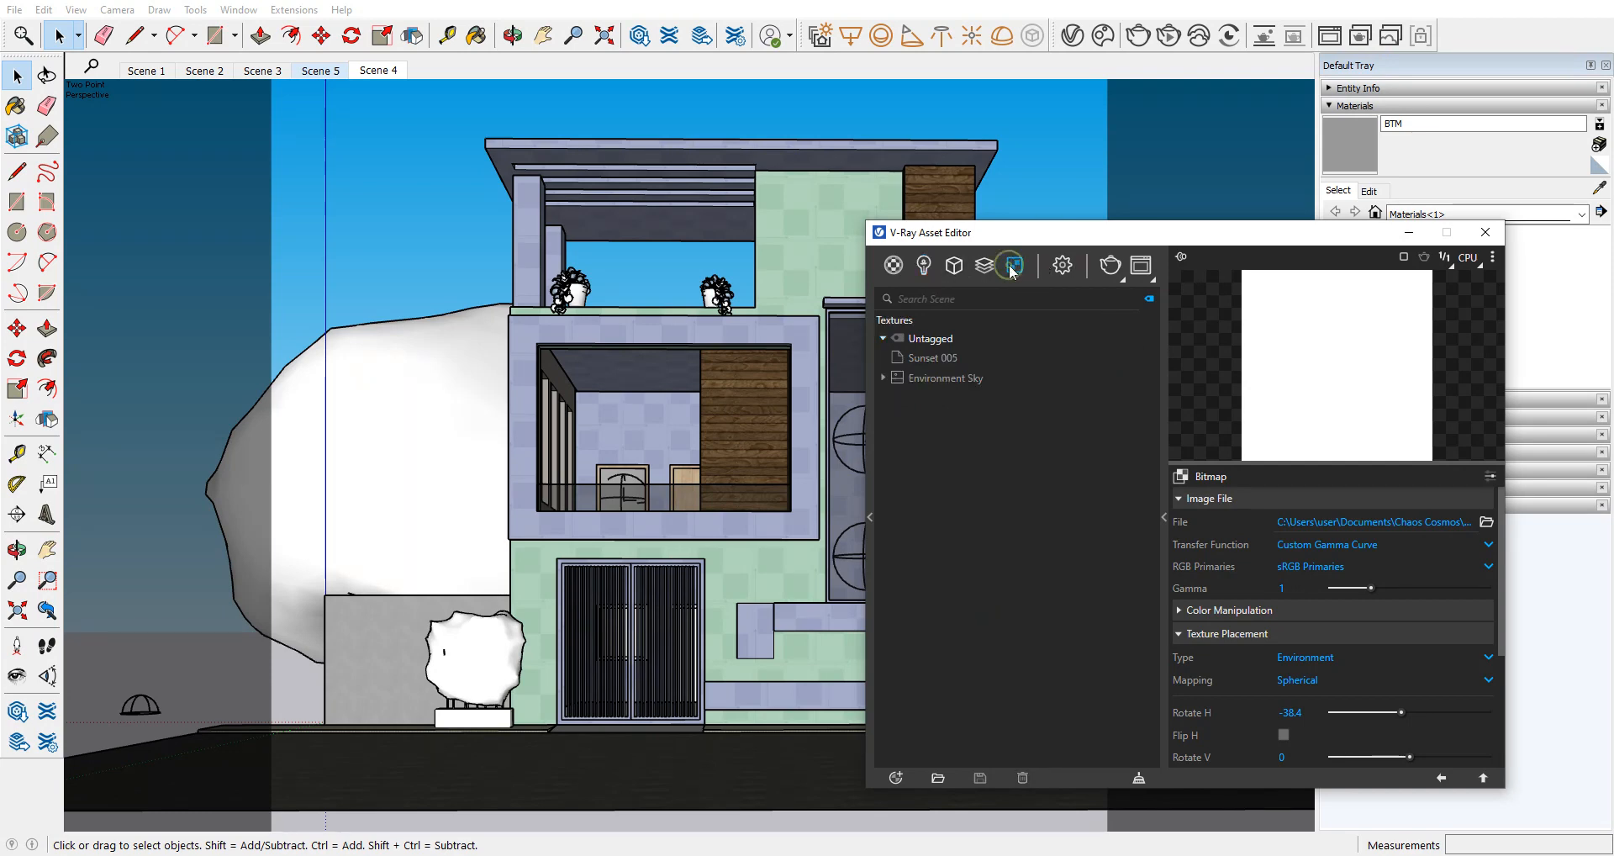
left_click(983, 264)
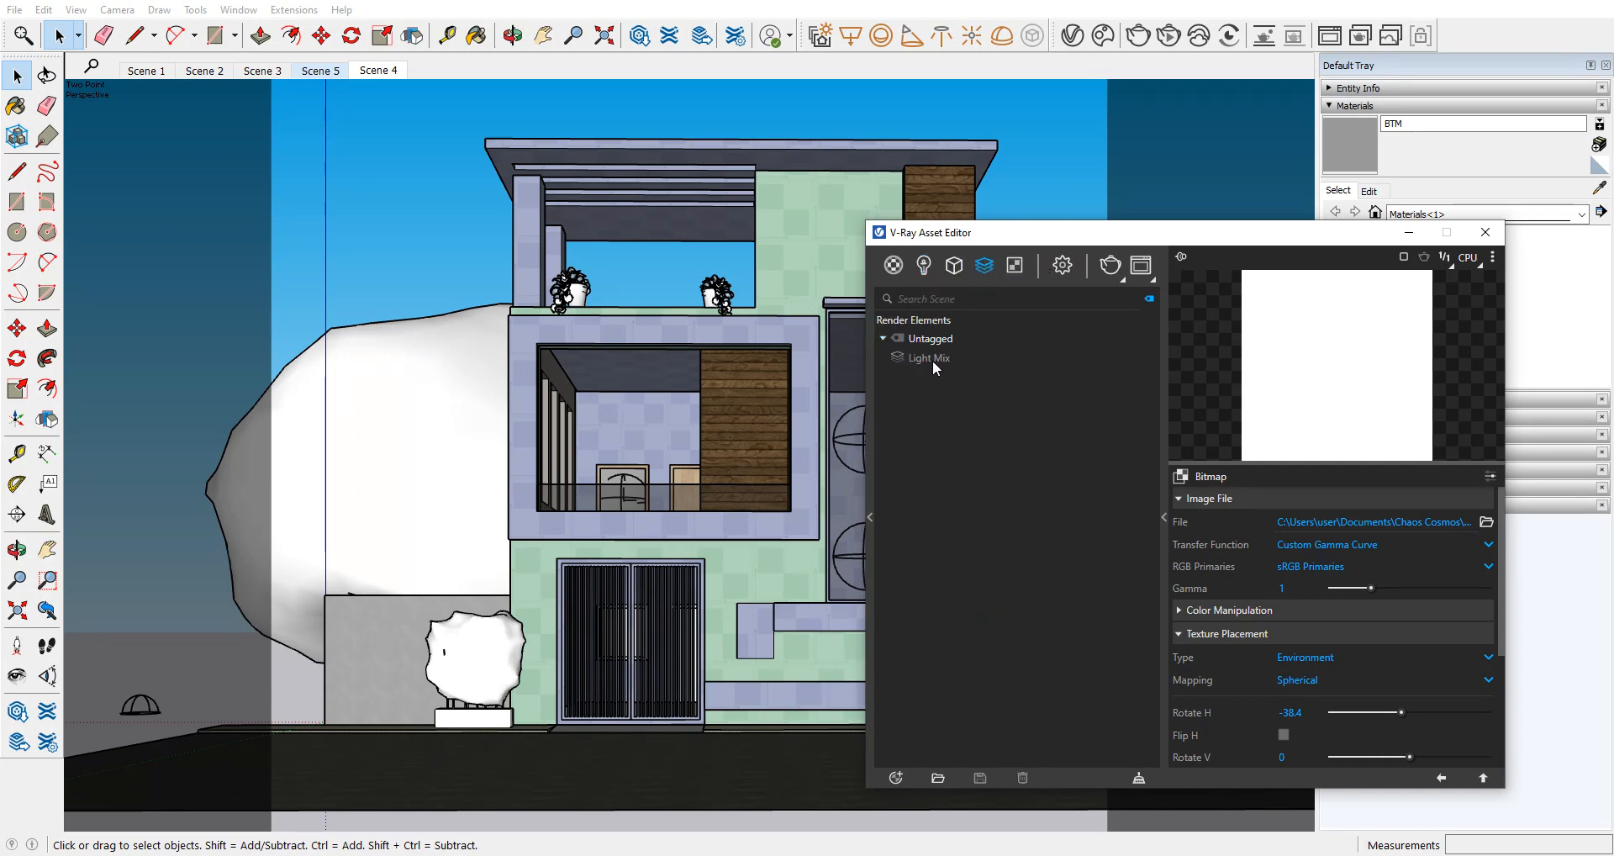
left_click(990, 447)
Step: Review the camera exposure settings and the image width and height of the render output
left_click(1062, 265)
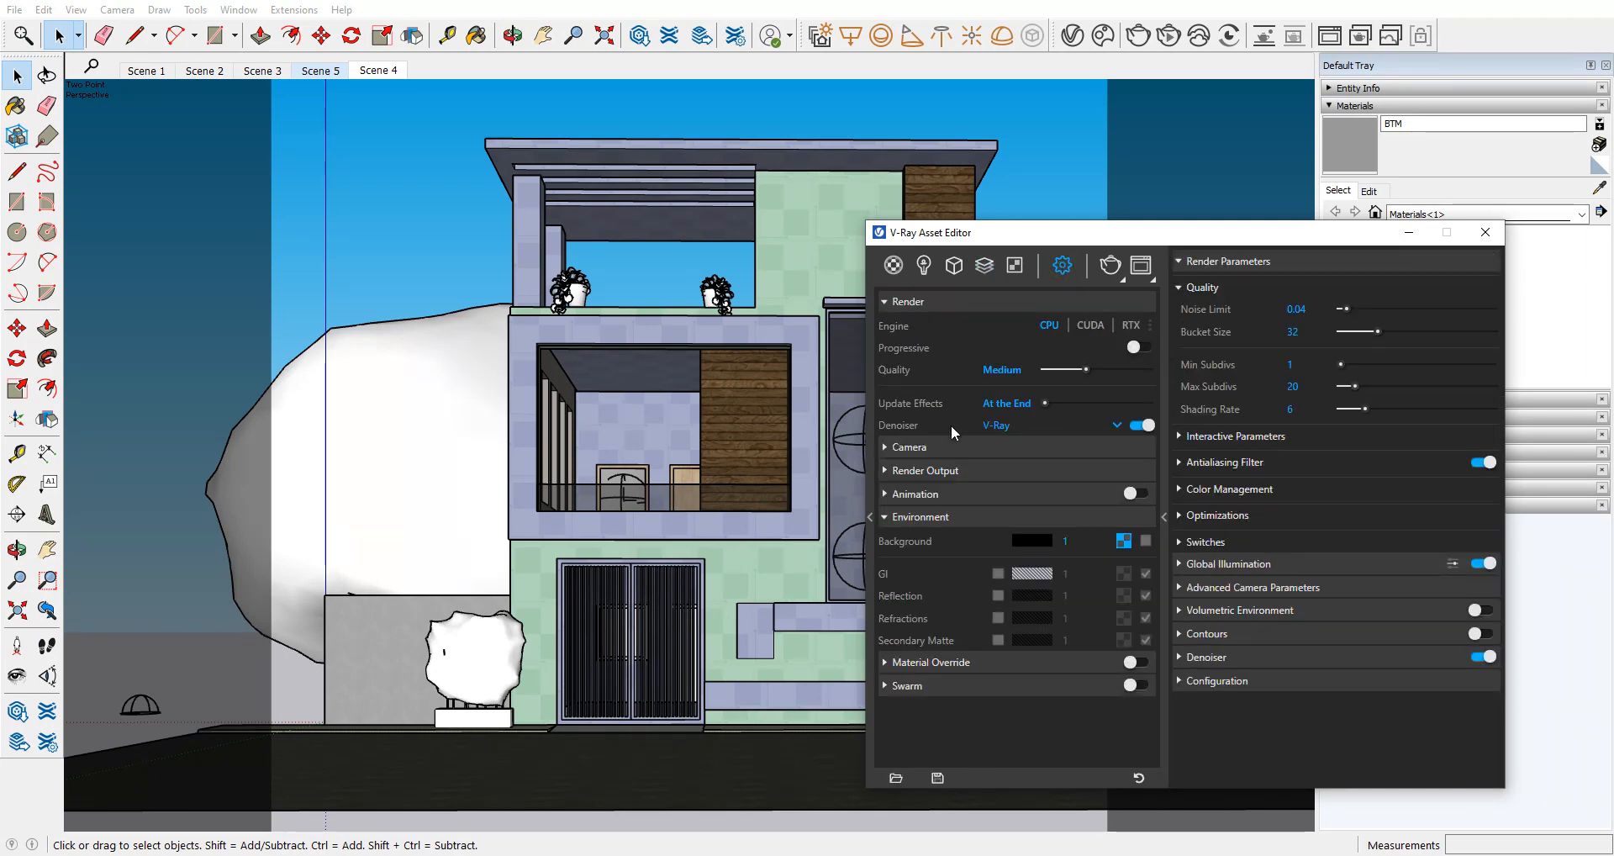
left_click(987, 449)
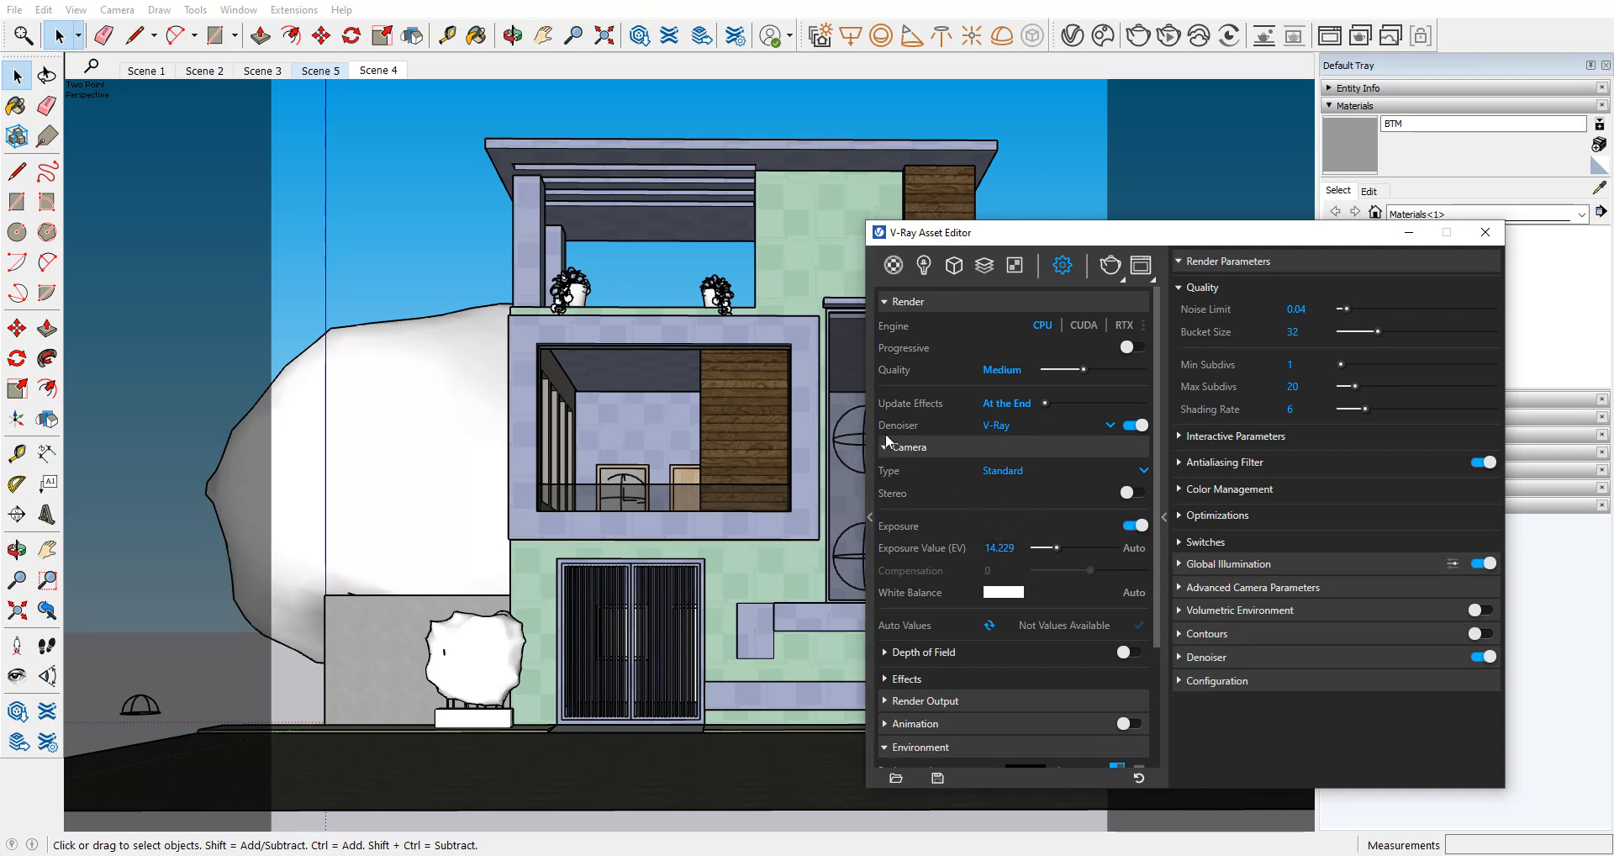
left_click(885, 301)
left_click(883, 326)
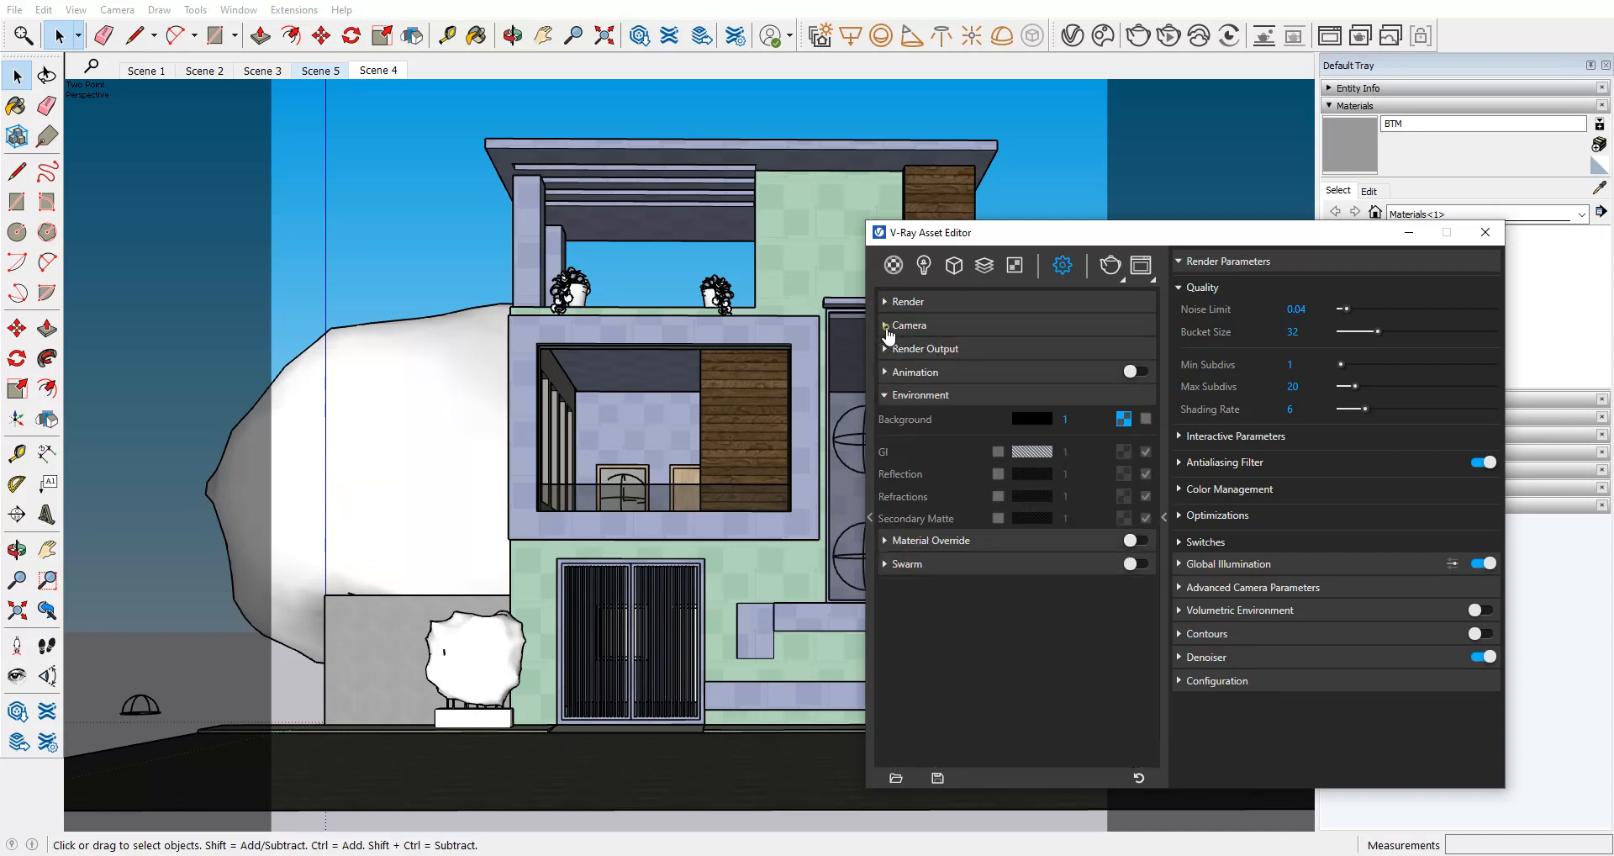
left_click(895, 352)
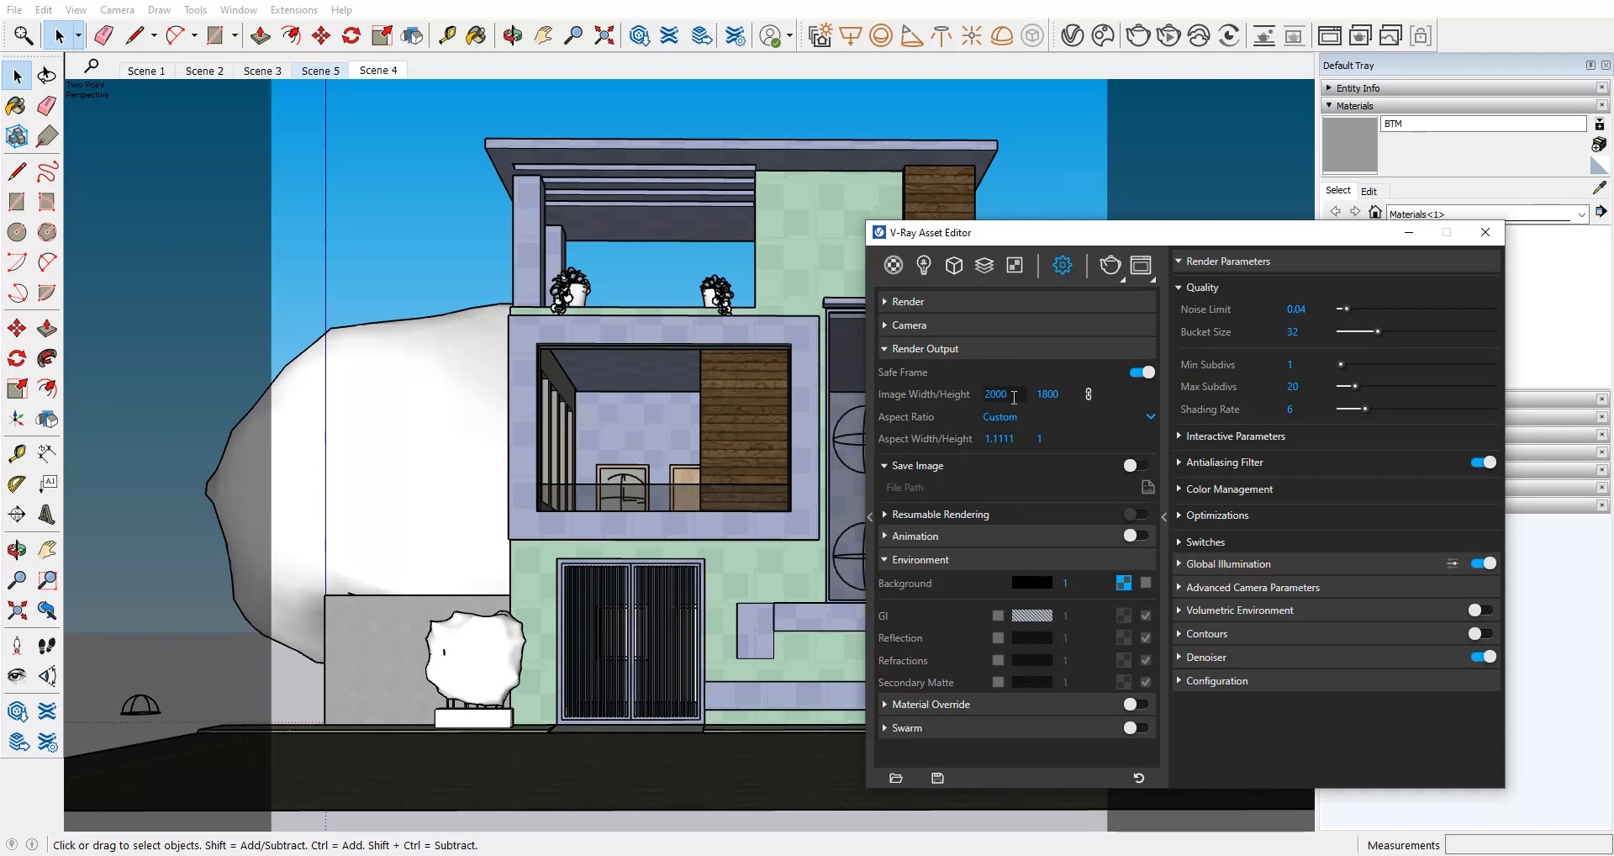
left_click(1049, 394)
left_click(1024, 394)
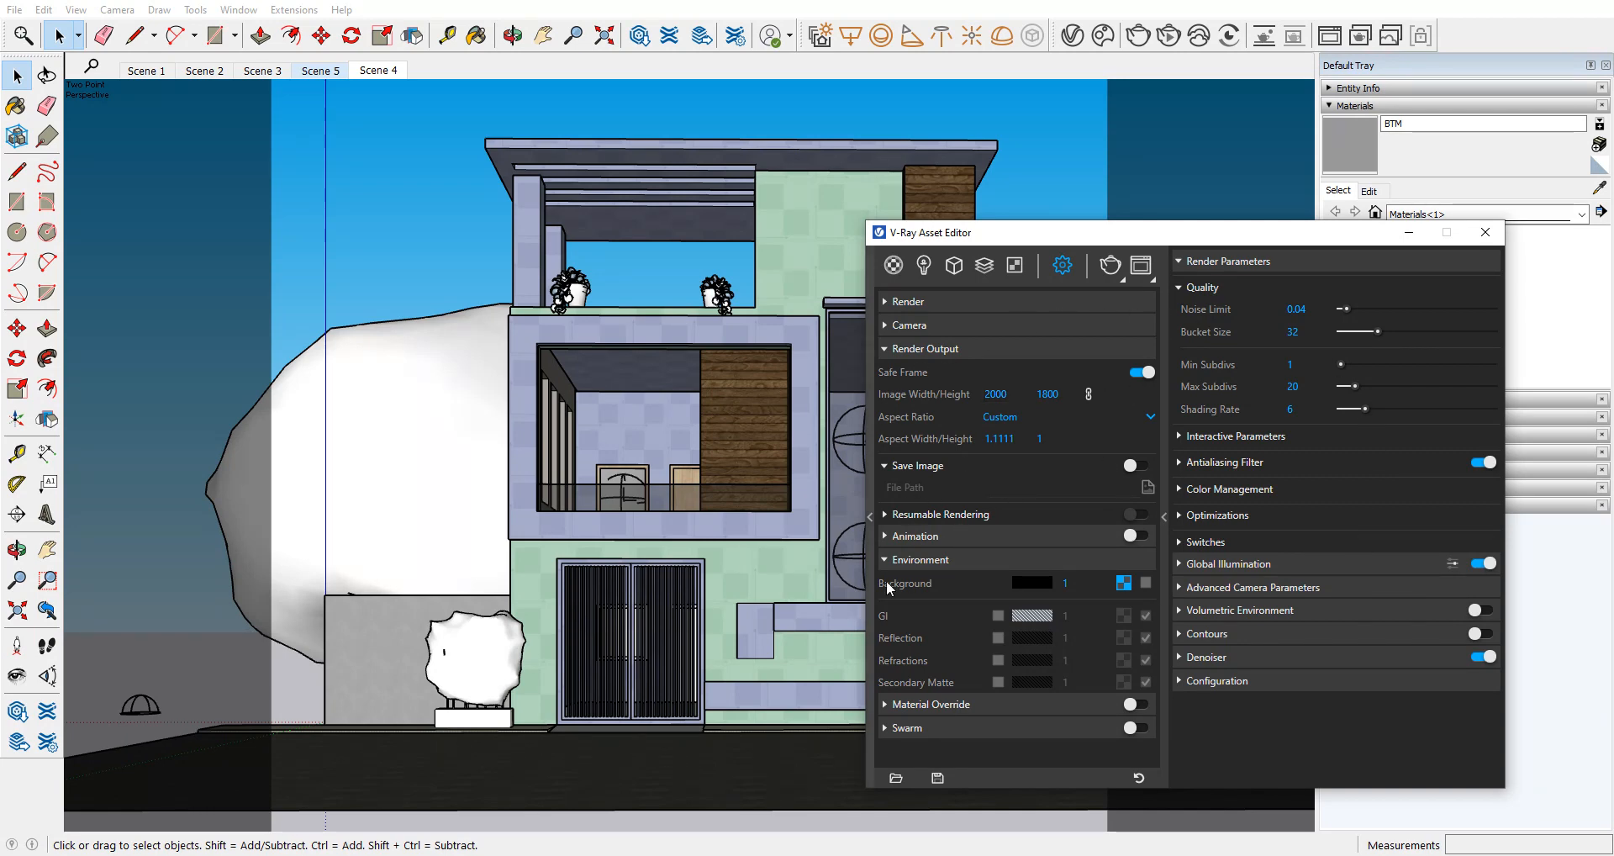
Step: Review the advanced camera parameters and compare them with the camera exposure settings
left_click(1187, 589)
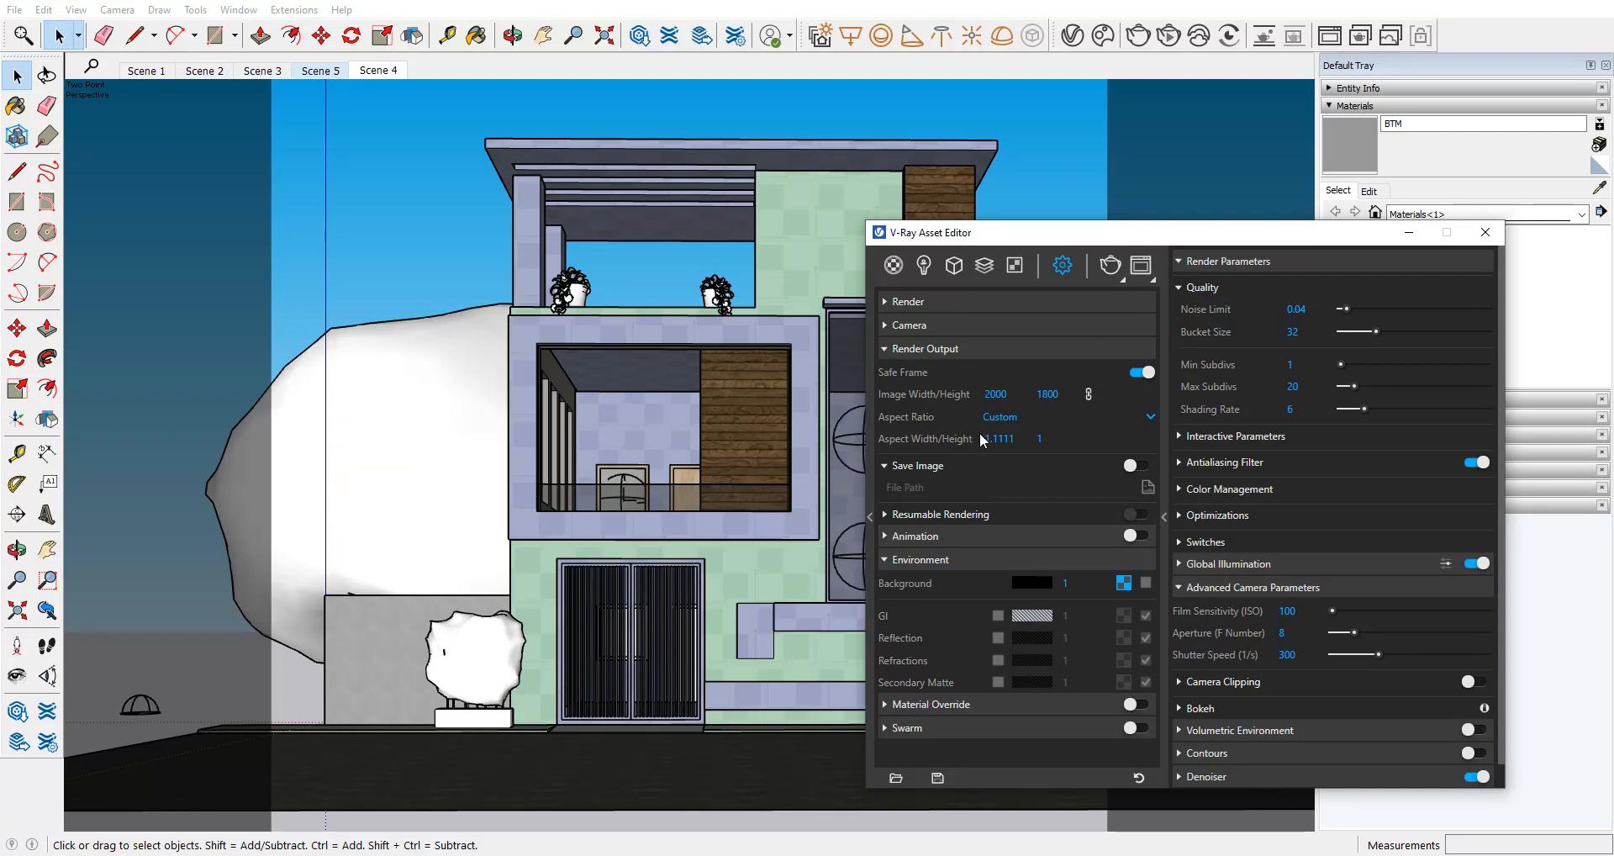
left_click(891, 348)
left_click(908, 326)
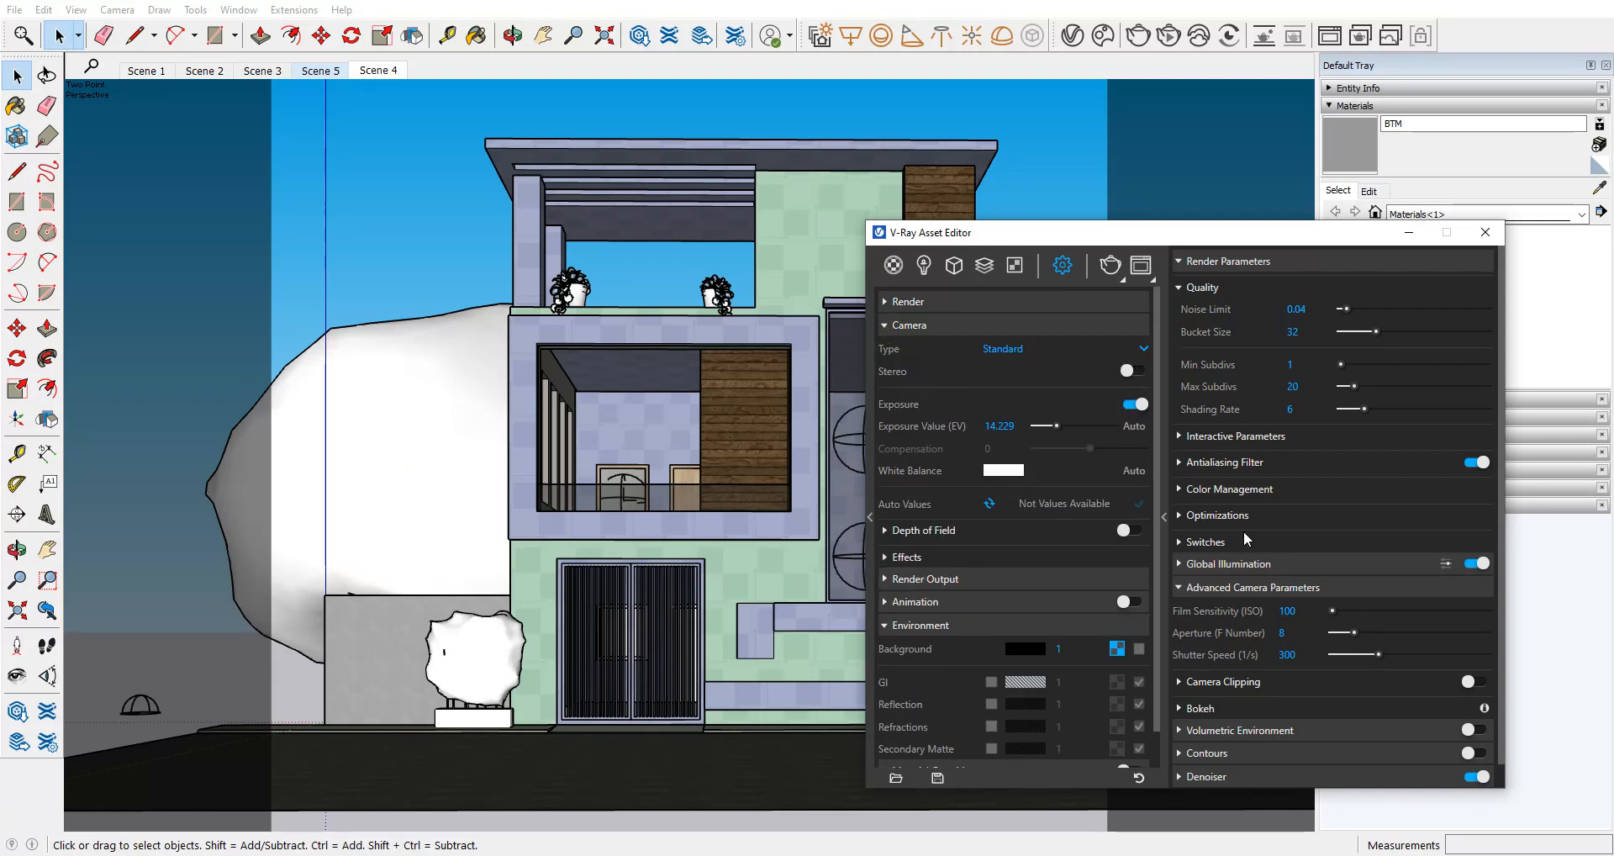
left_click(886, 326)
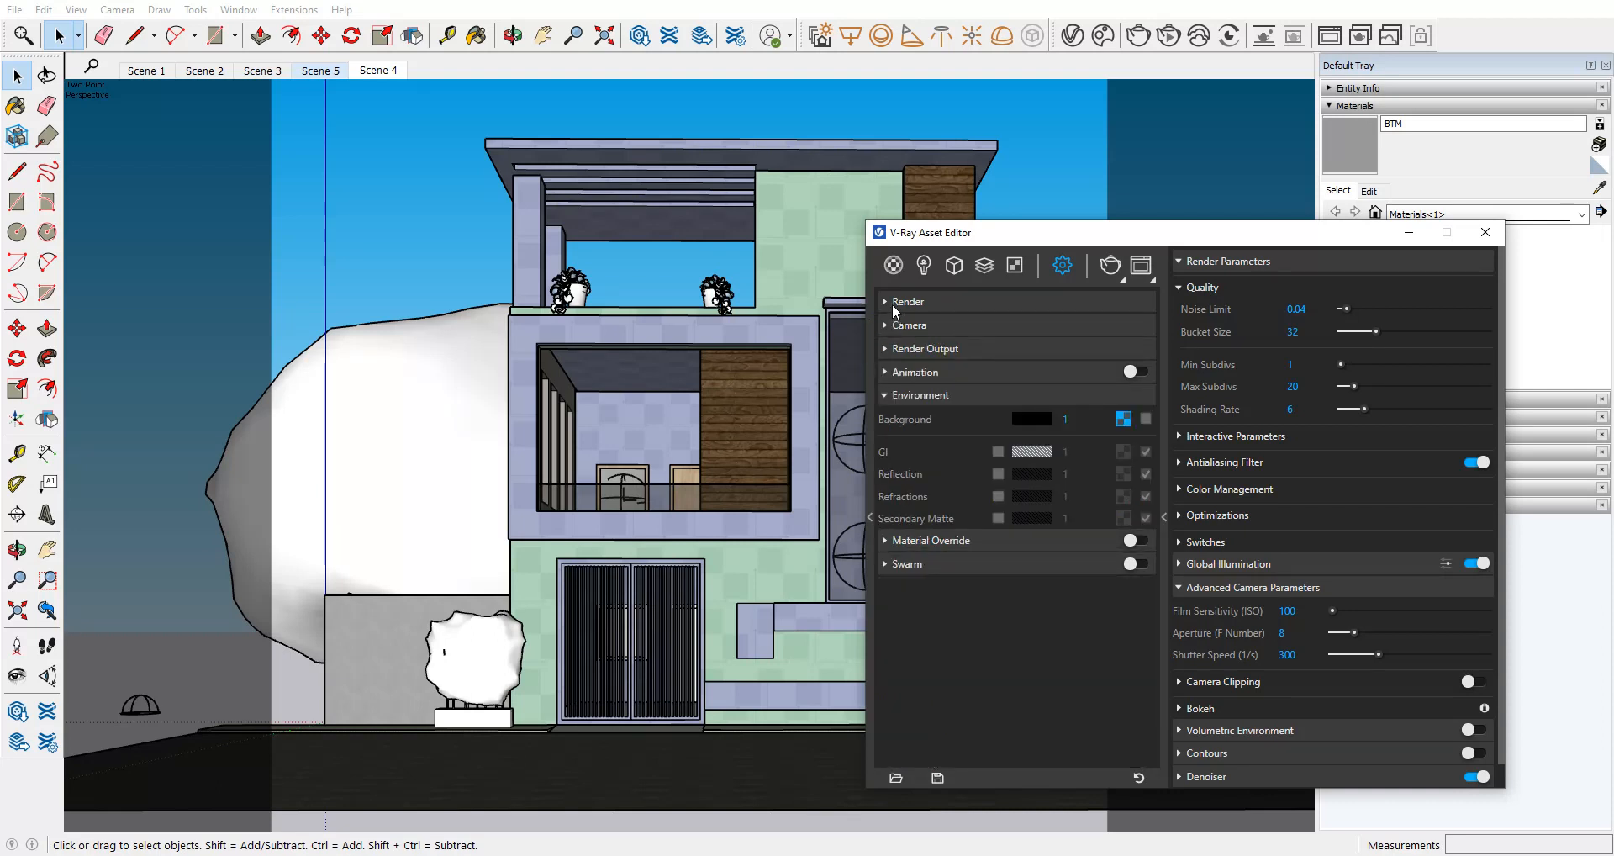
Step: Try higher render quality levels, return the quality to Medium, and reposition the Asset Editor window
left_click(889, 304)
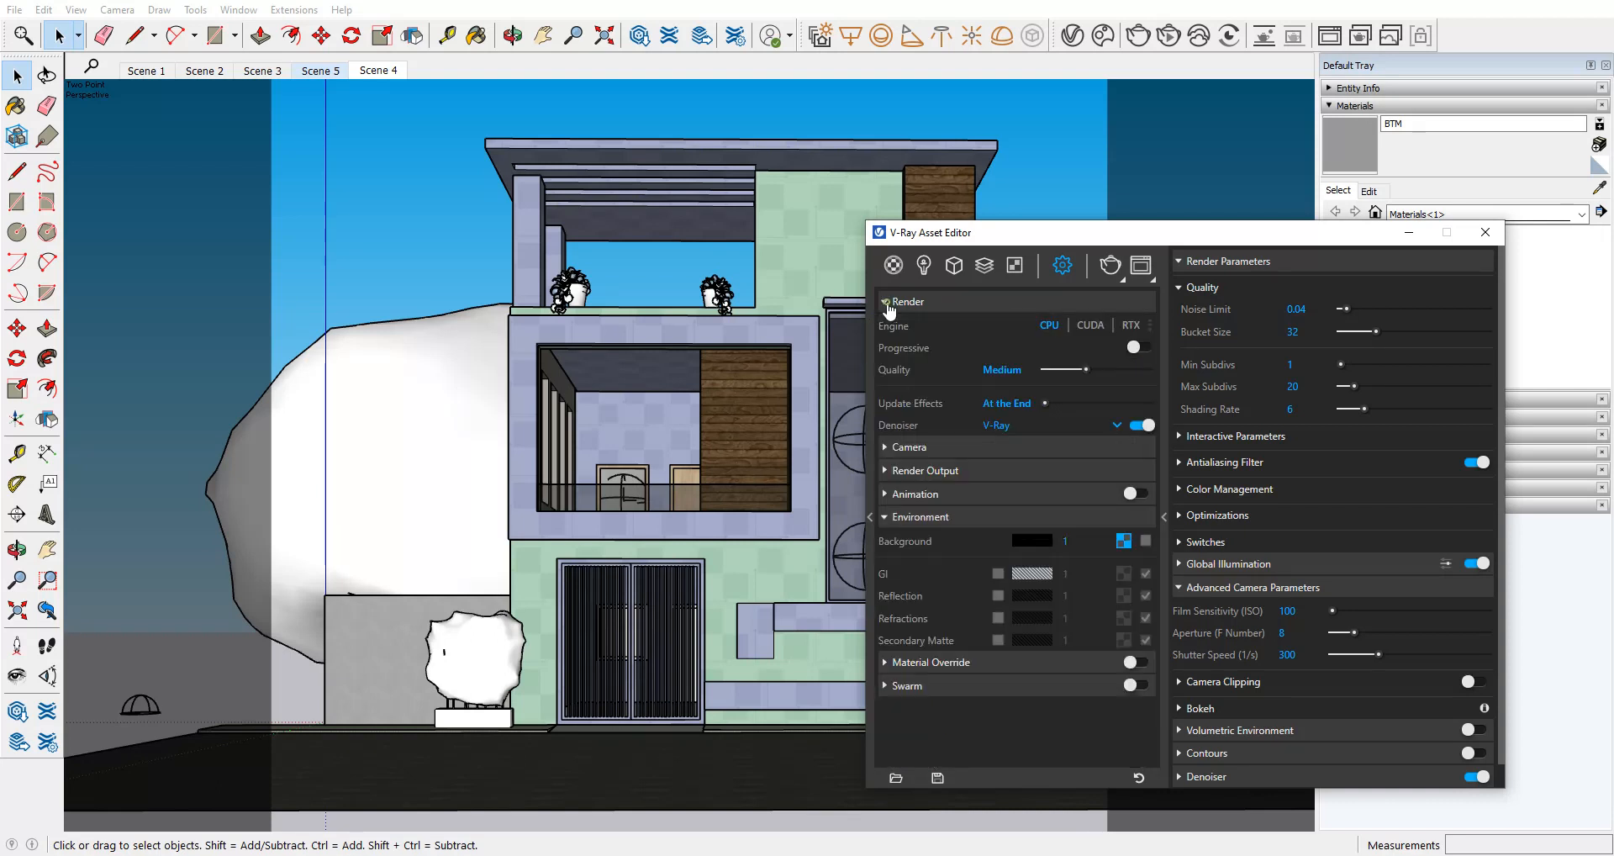
left_click(1122, 370)
left_click(1104, 369)
left_click(1087, 370)
left_click(1102, 369)
left_click(1086, 370)
left_click_drag(1160, 234, 940, 198)
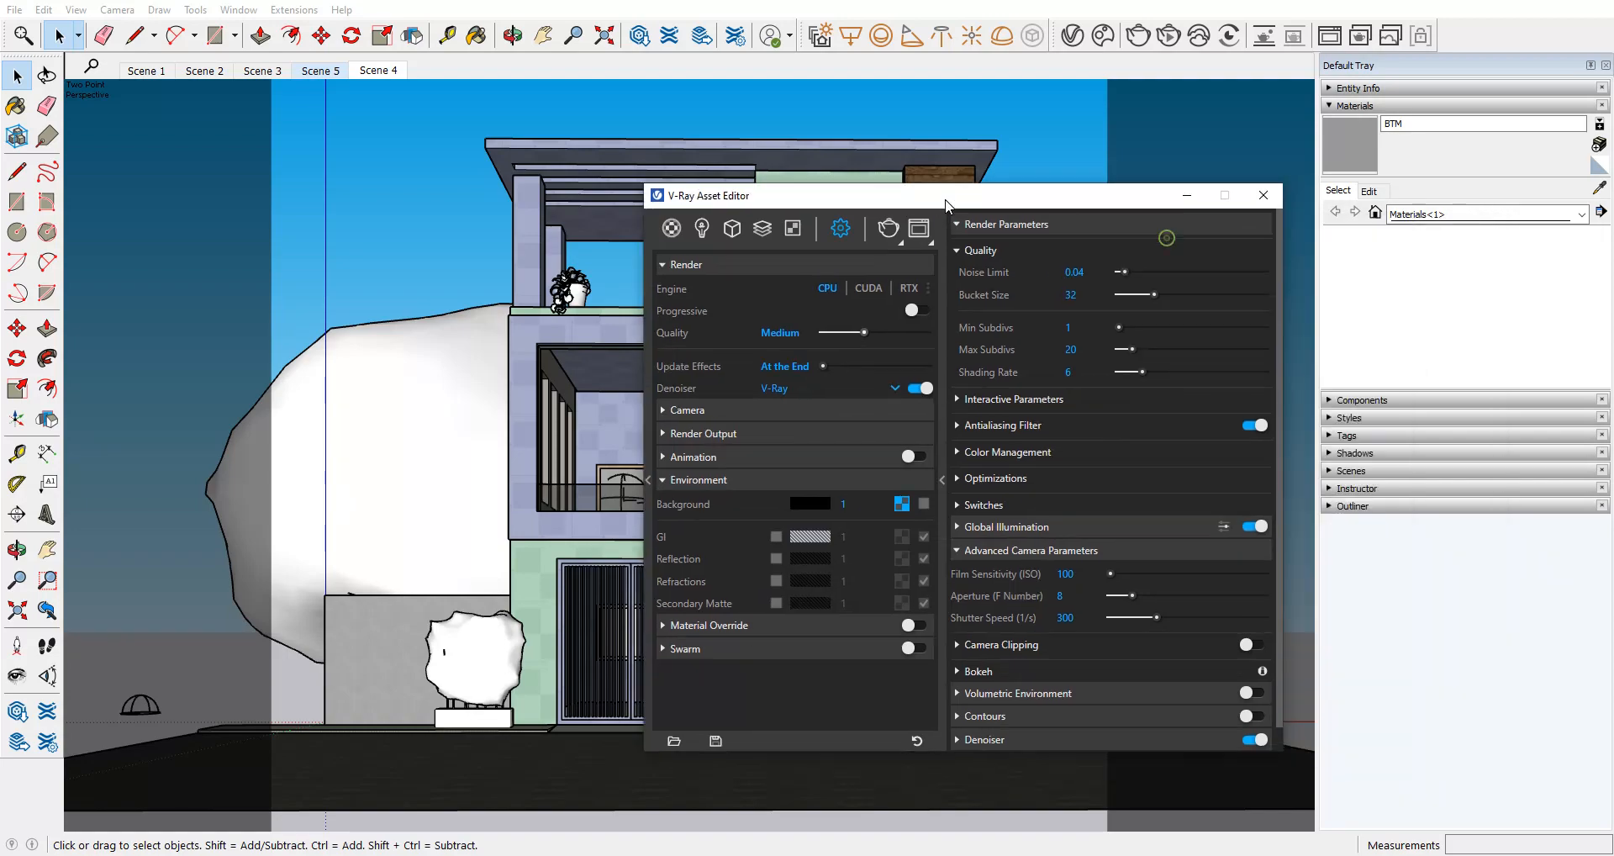
Step: Close the Asset Editor and open the V-Ray Frame Buffer full screen with the whole render in view
left_click(1264, 196)
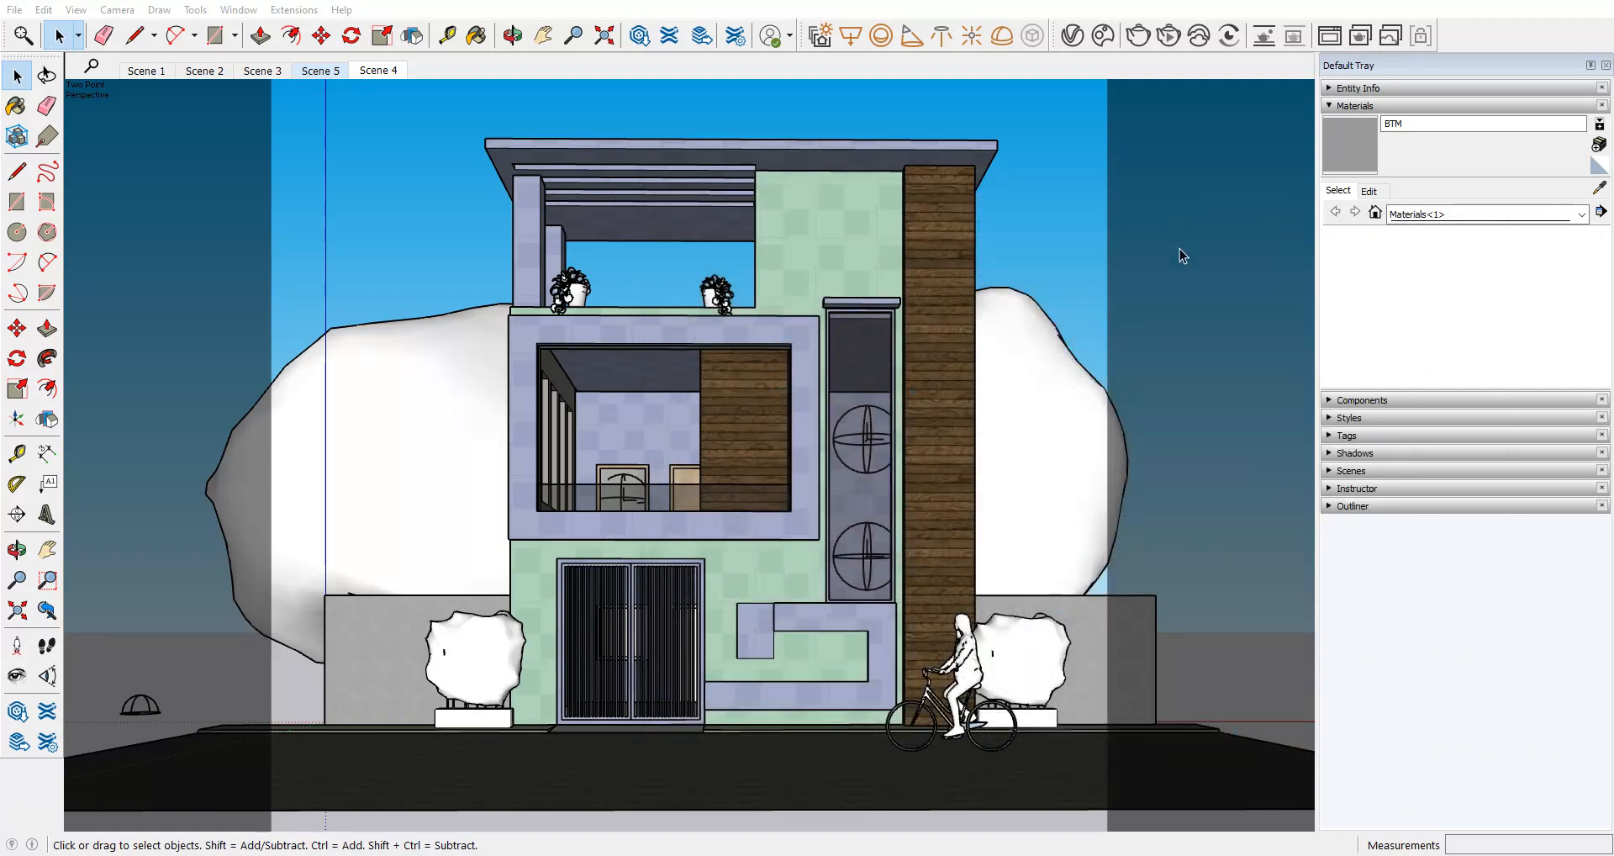
left_click(1328, 37)
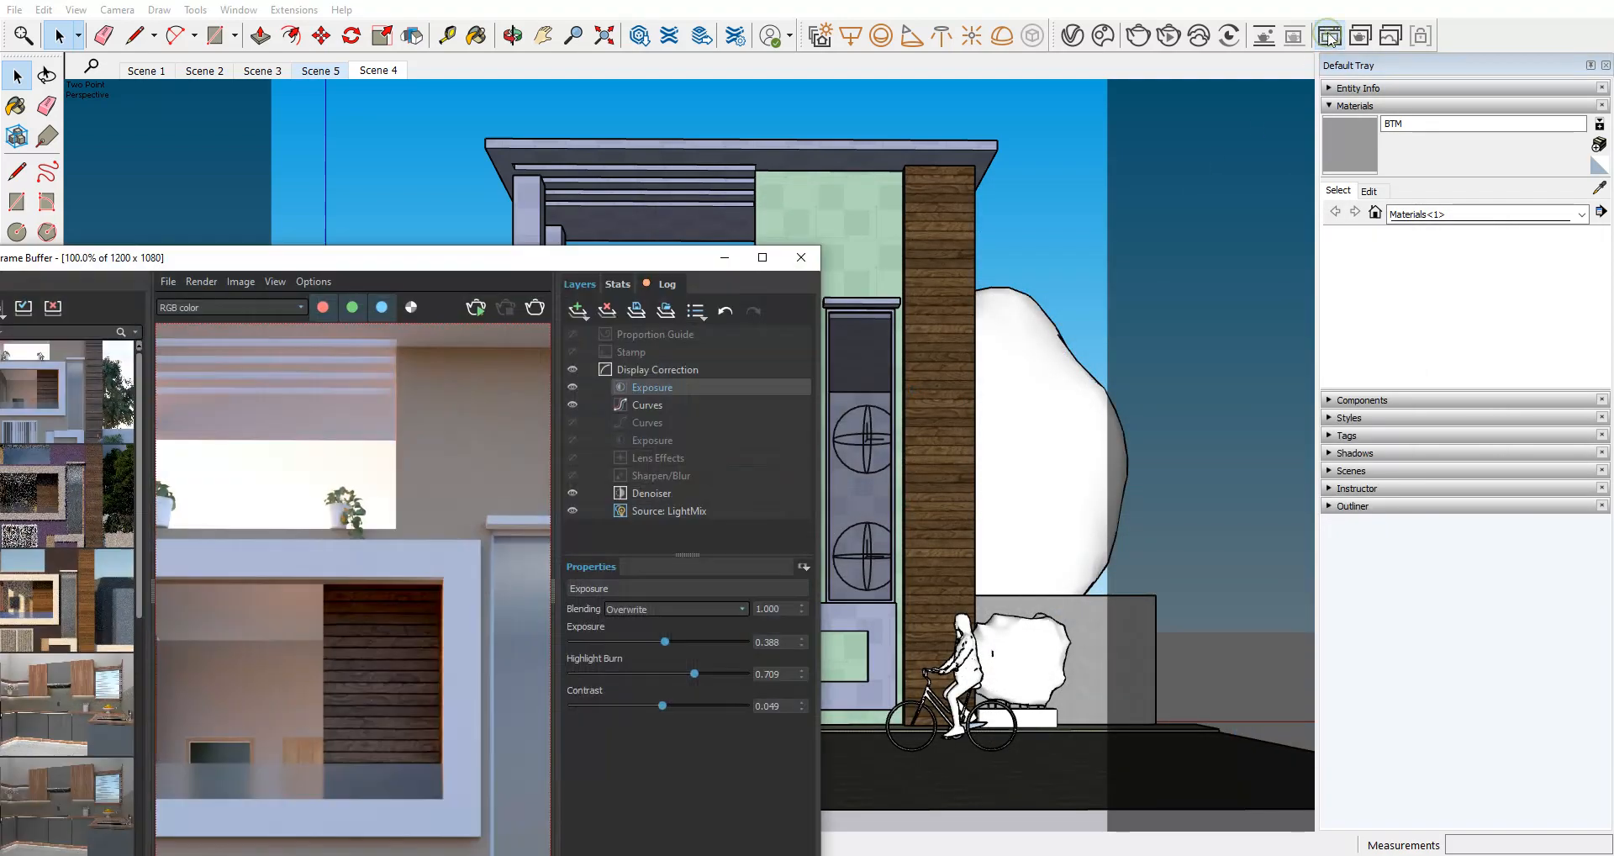
double_click(395, 212)
scroll(860, 355, "down", 1)
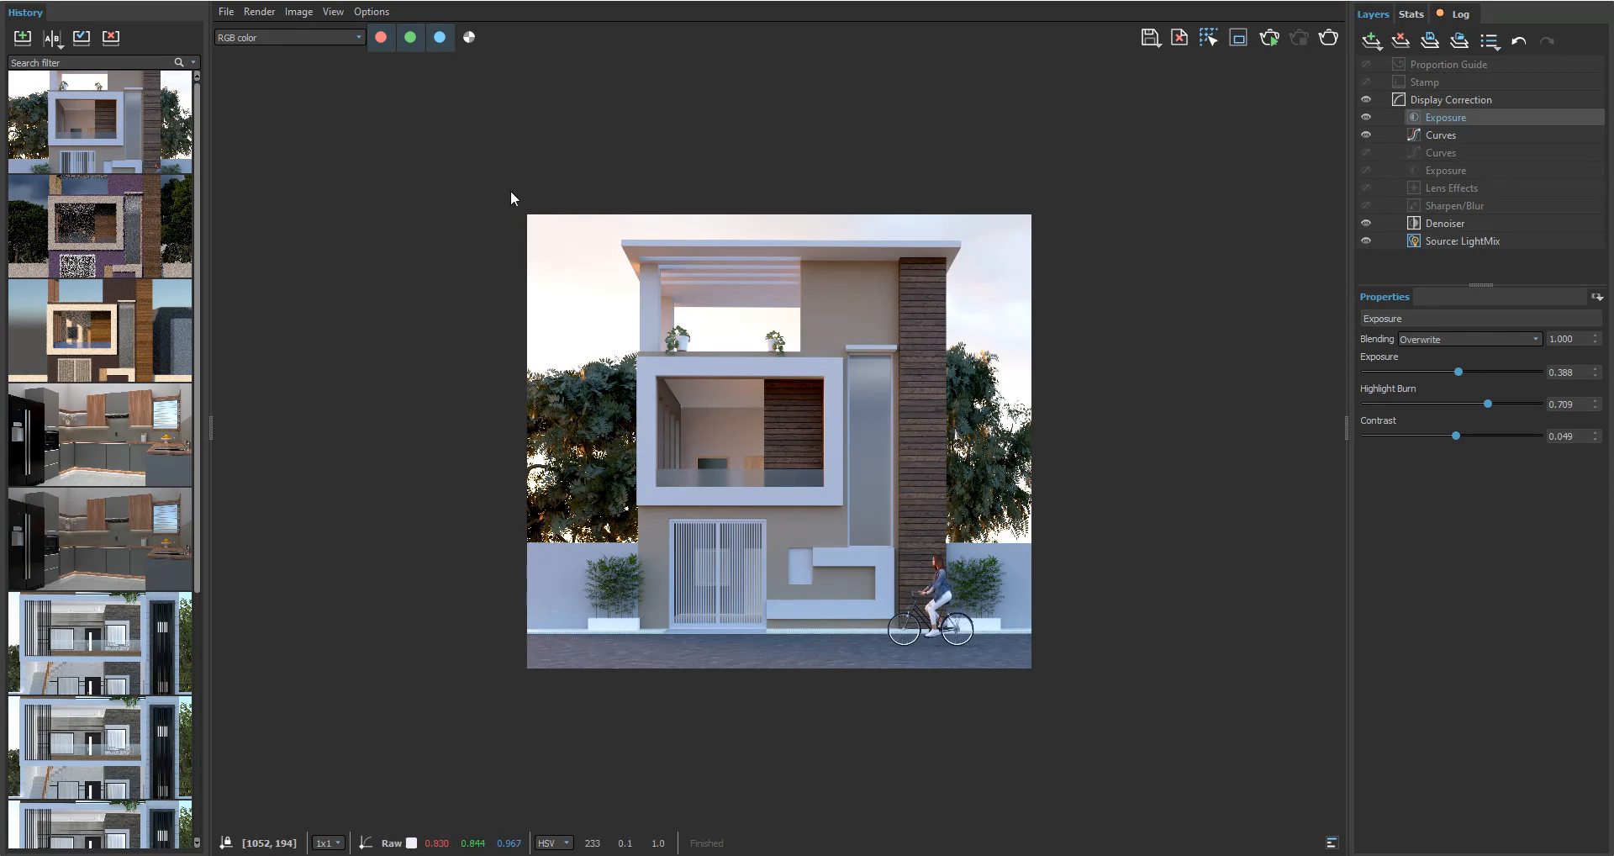
Step: View the two 300x270 test renders from the render history and reload the 1200x1080 house render
mouse_move(88, 139)
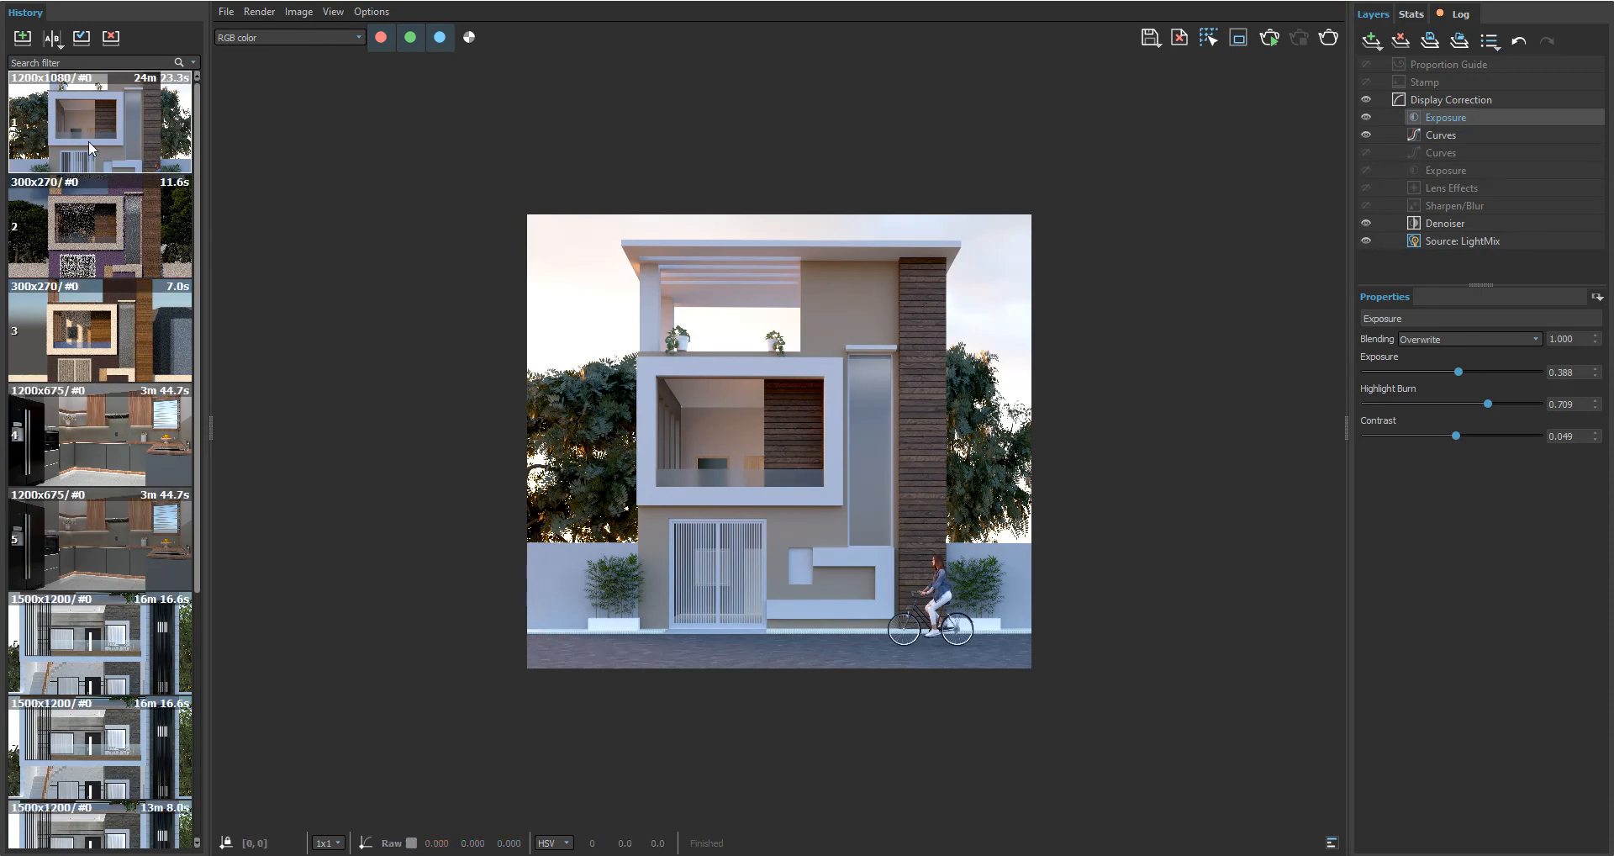
left_click(114, 224)
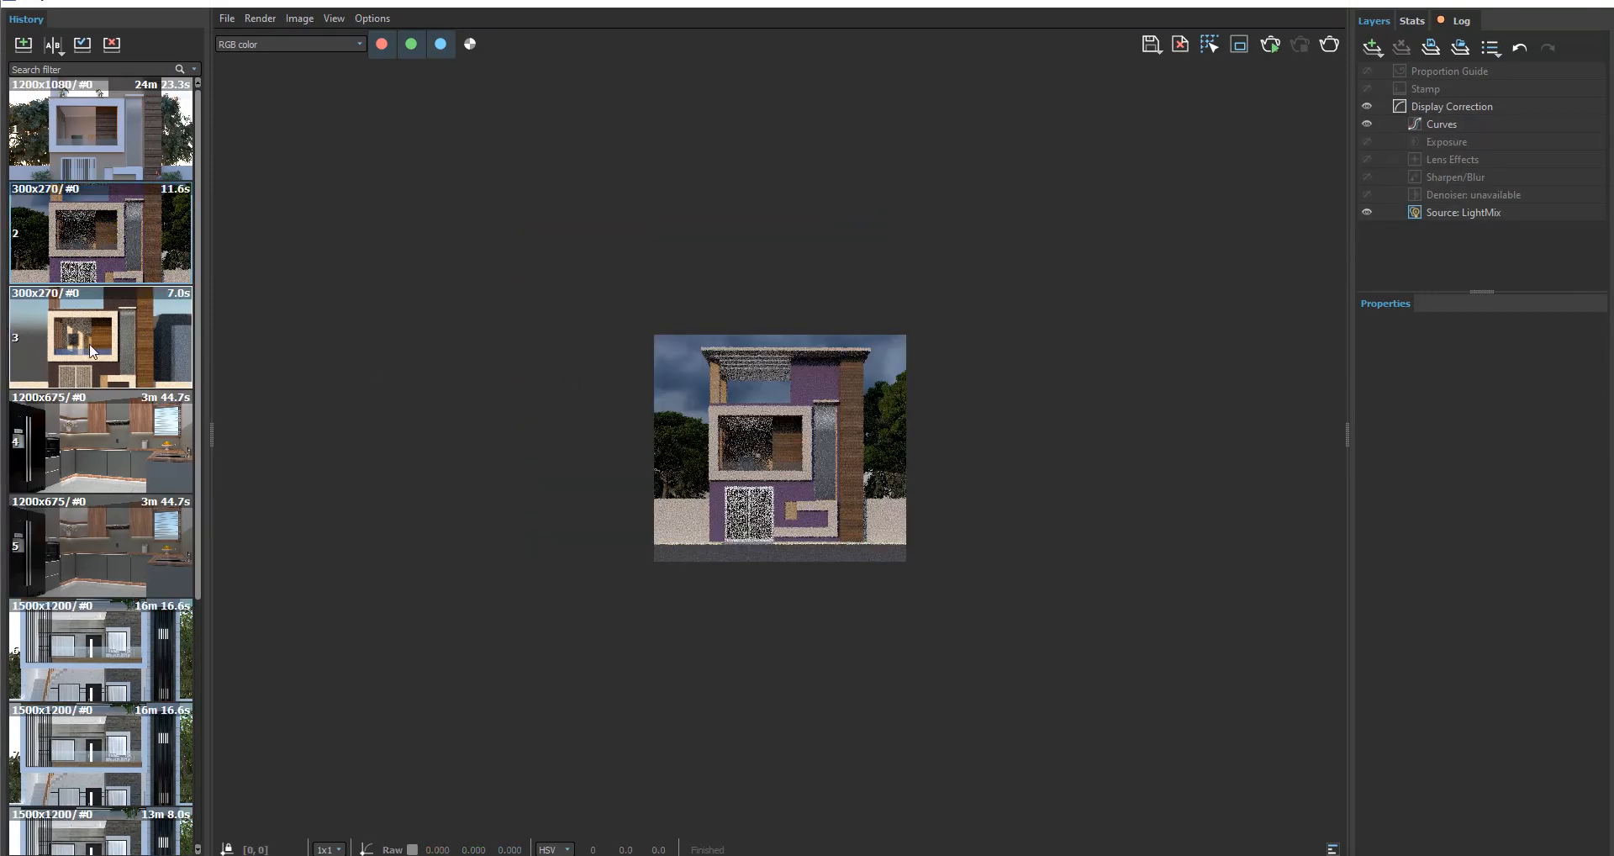
left_click(151, 328)
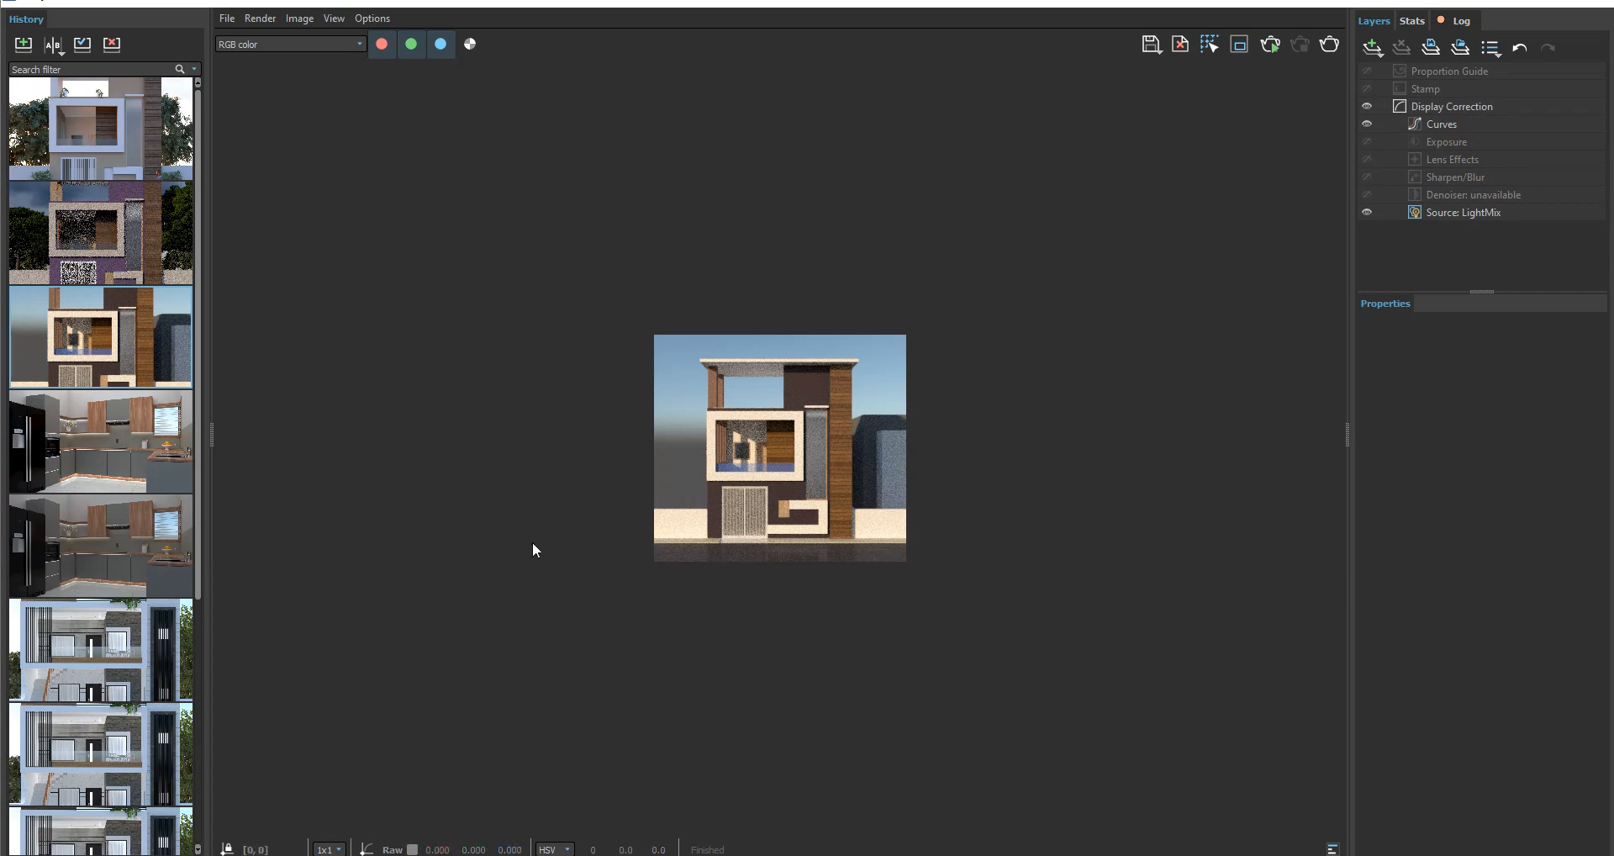
double_click(99, 143)
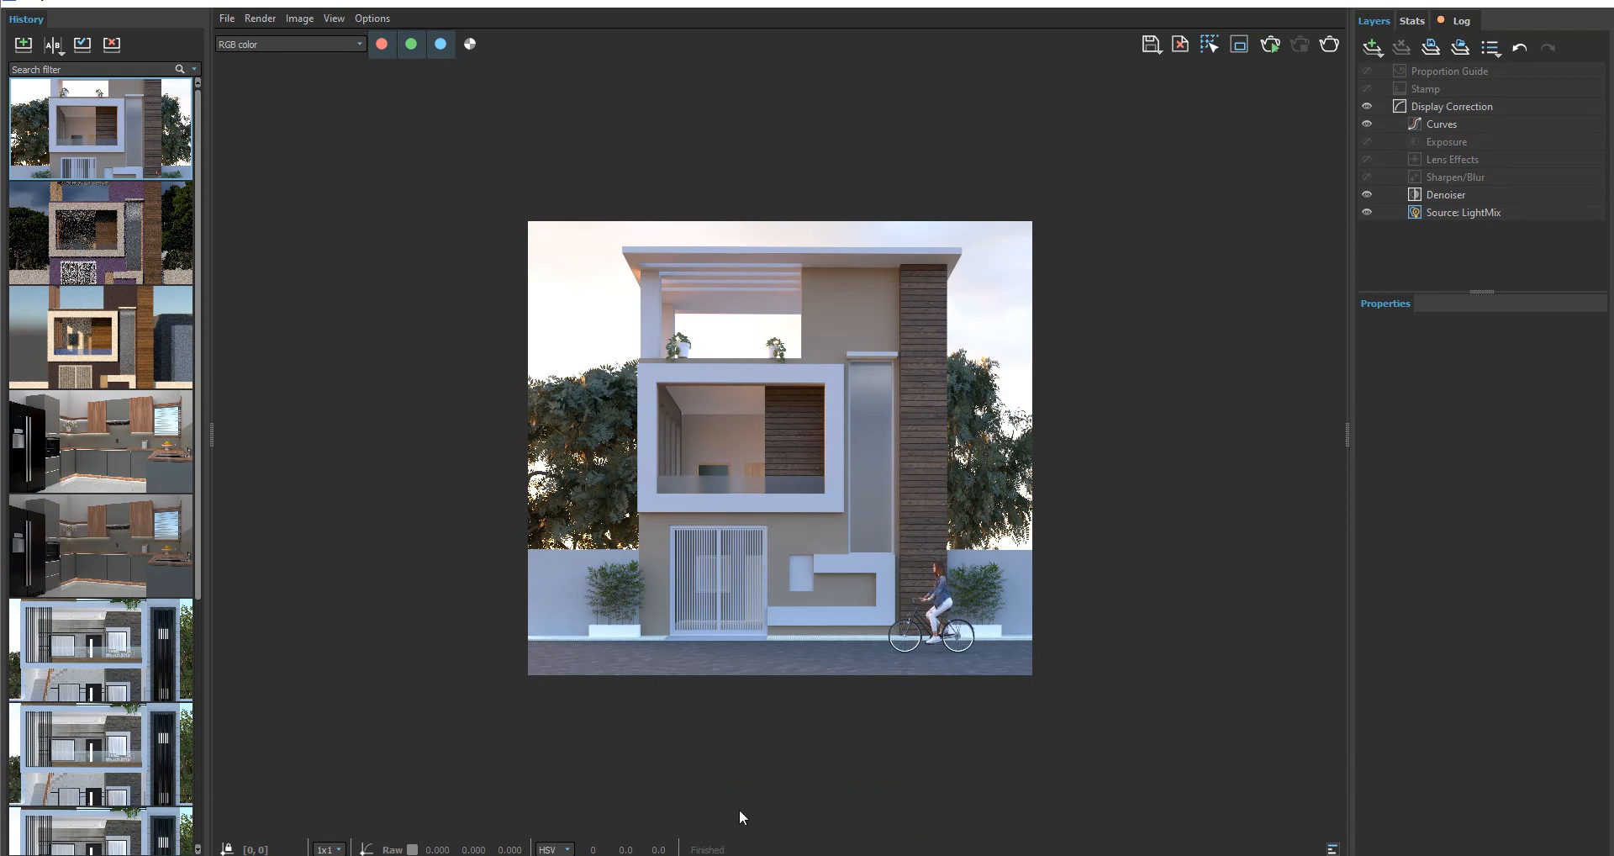
Step: Compare the 1200x1080 render as A with the third history render as B, and end the comparison
left_click(53, 44)
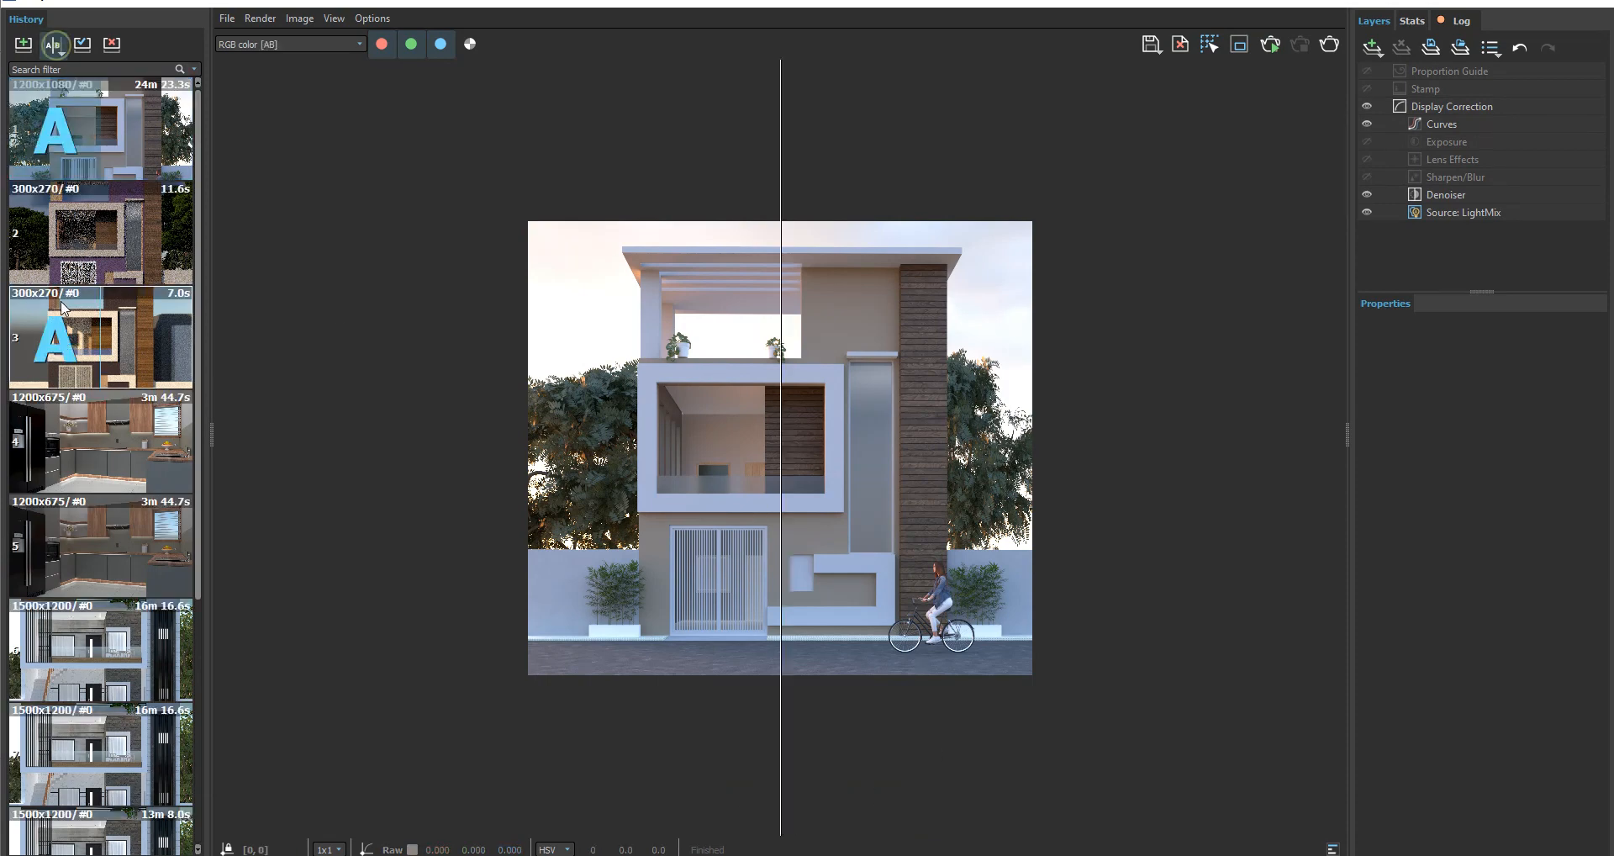
left_click(147, 336)
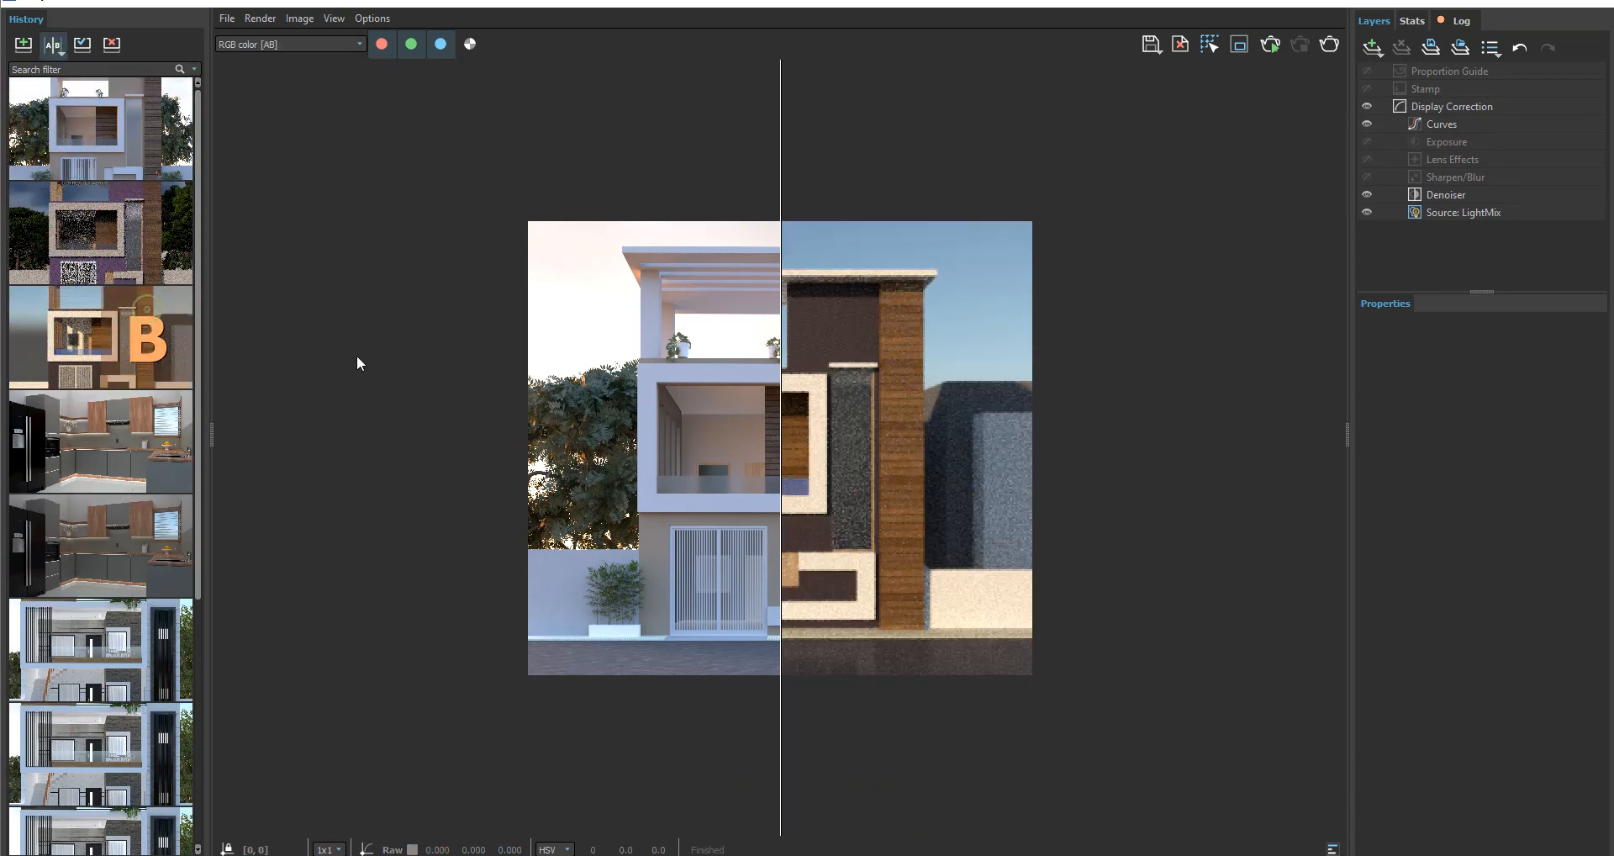
left_click_drag(758, 393, 454, 454)
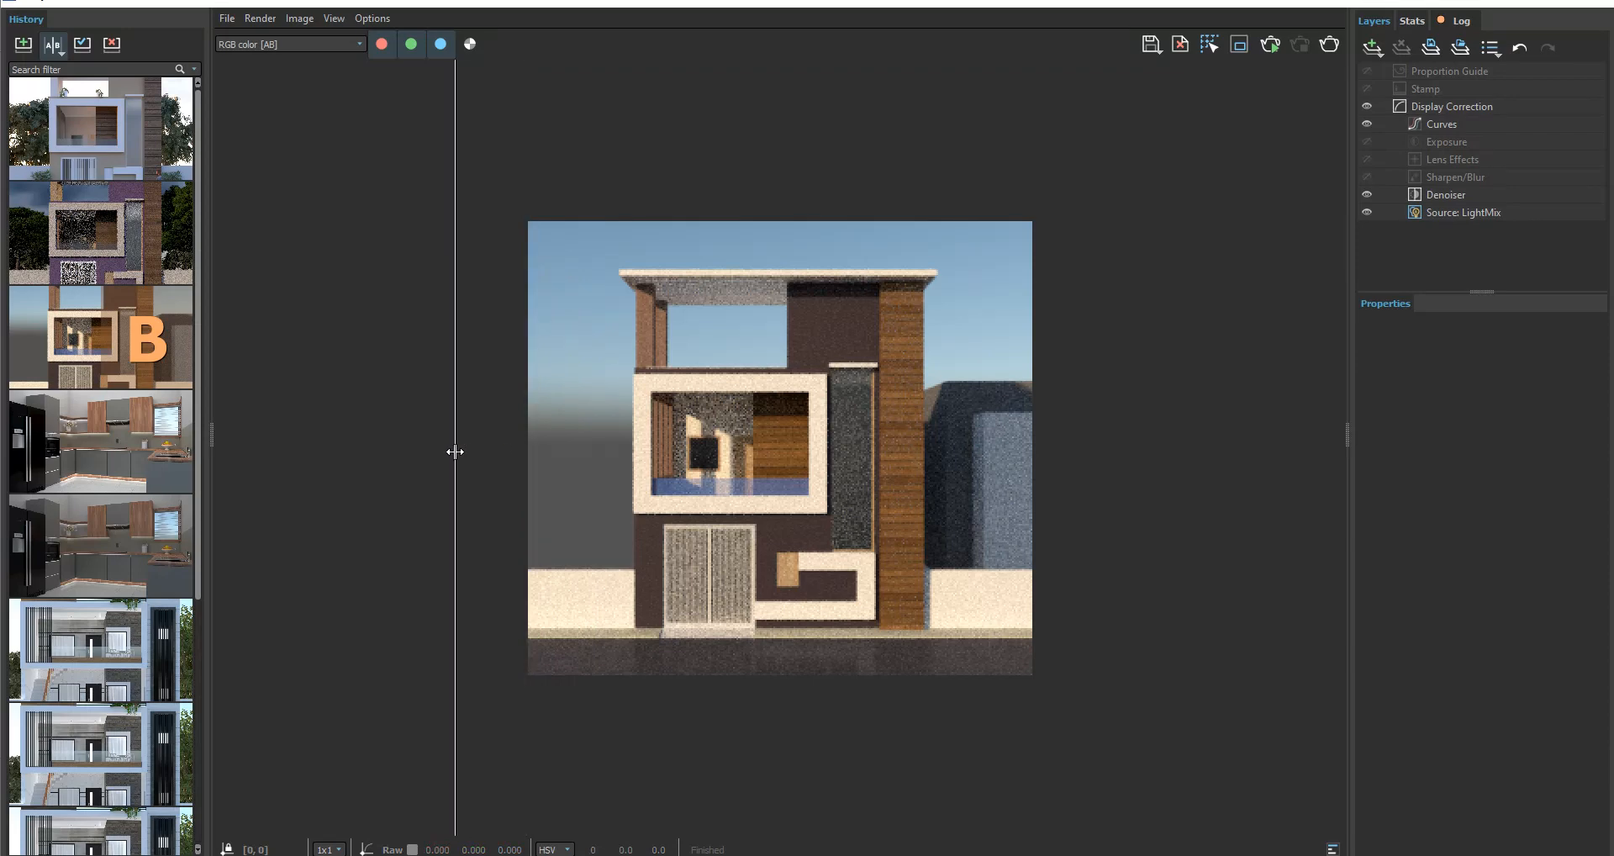
left_click(58, 44)
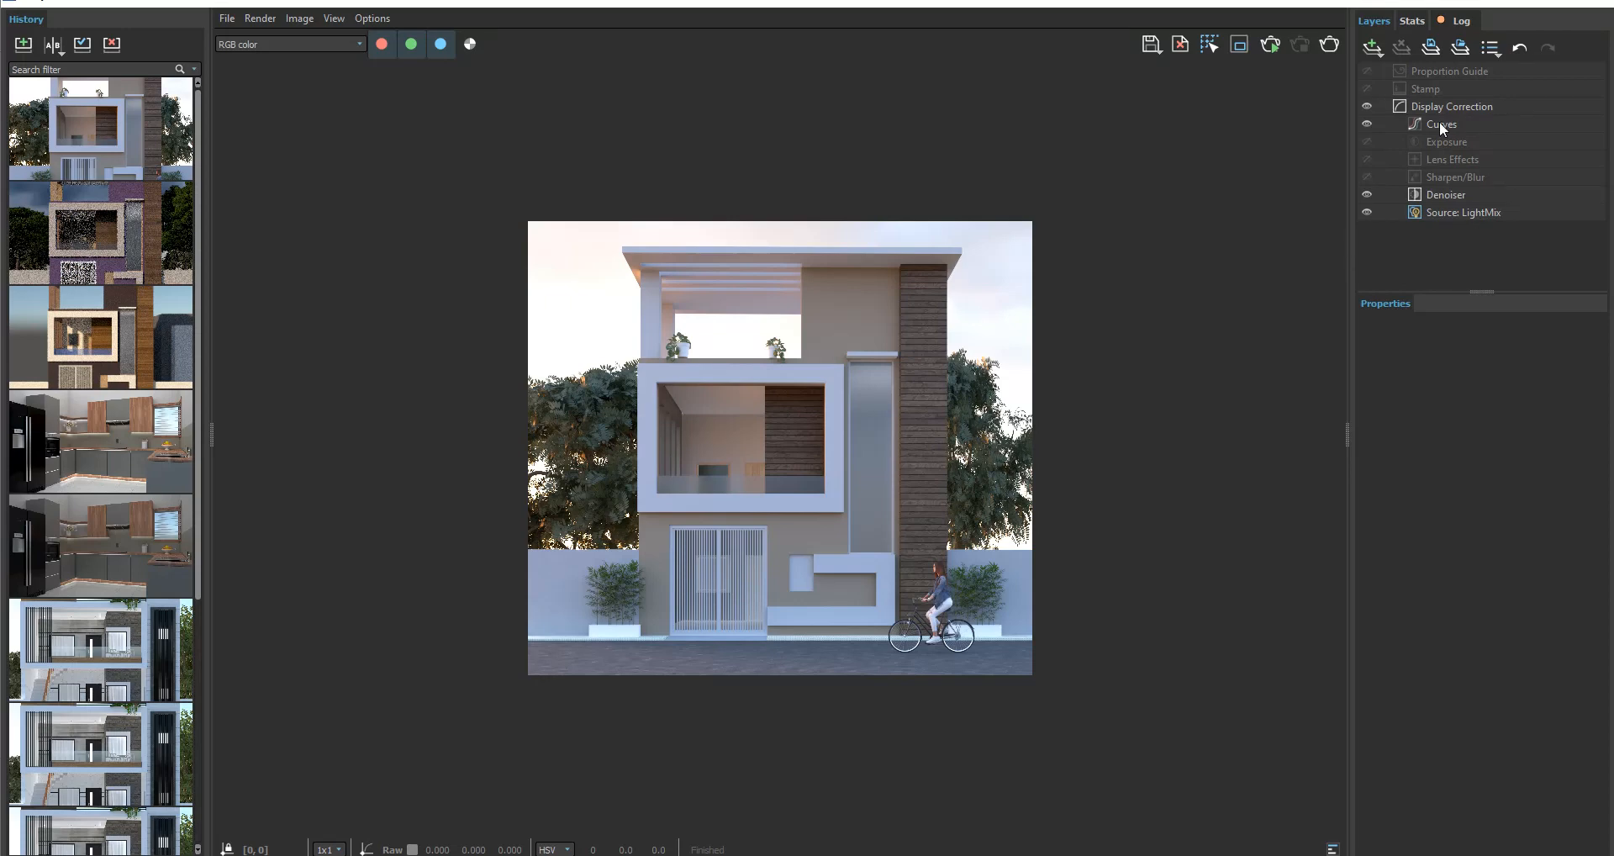
Step: Set the Dome Light's color temperature to 6440 K in the LightMix source layer
left_click(1459, 213)
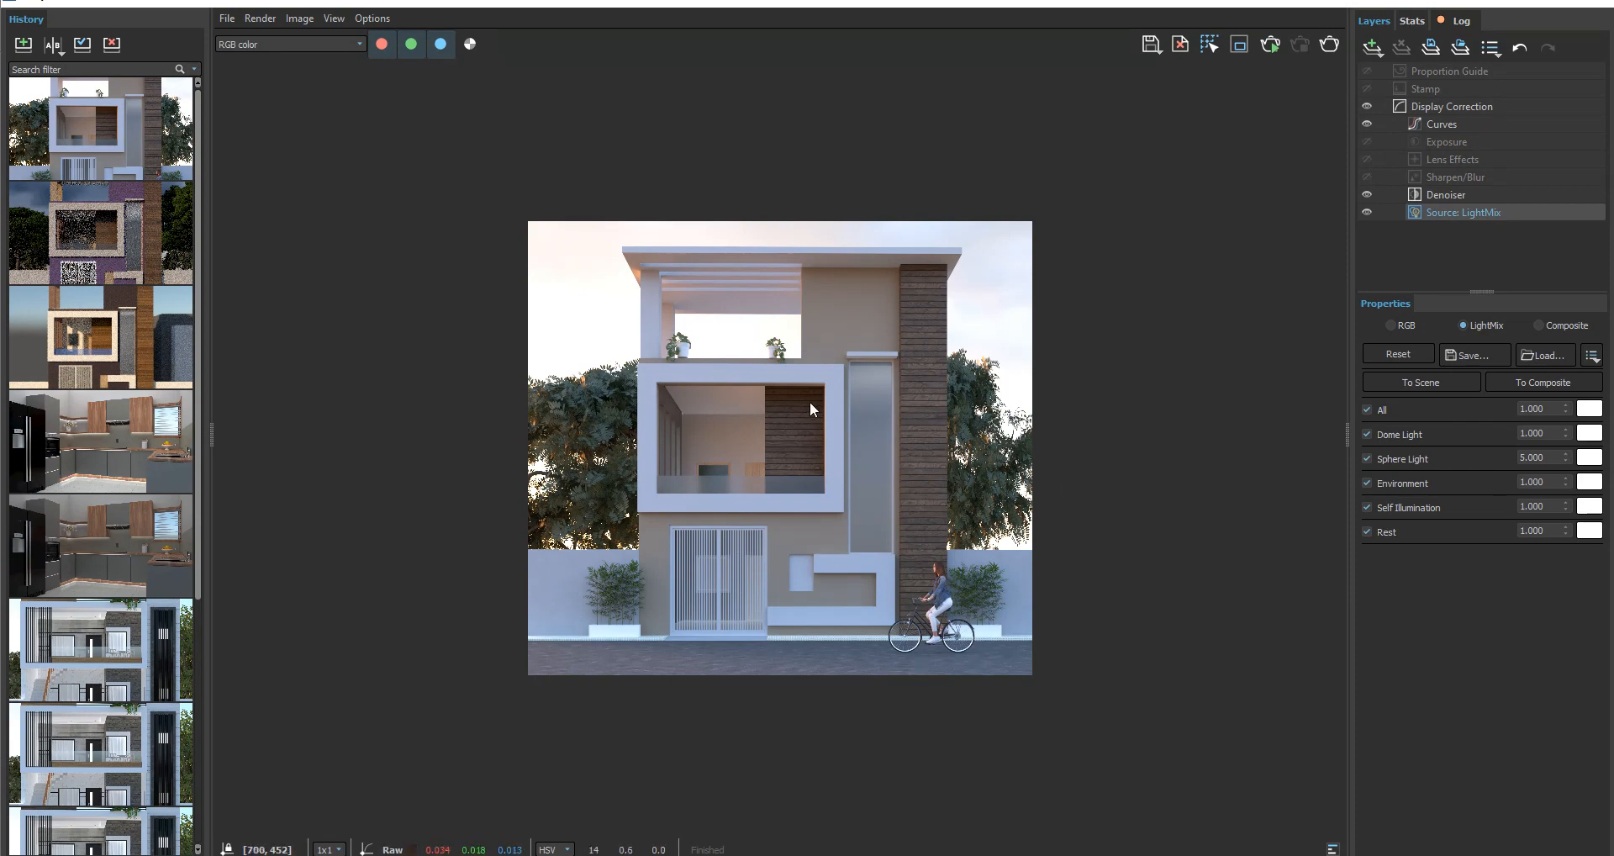
left_click(1588, 432)
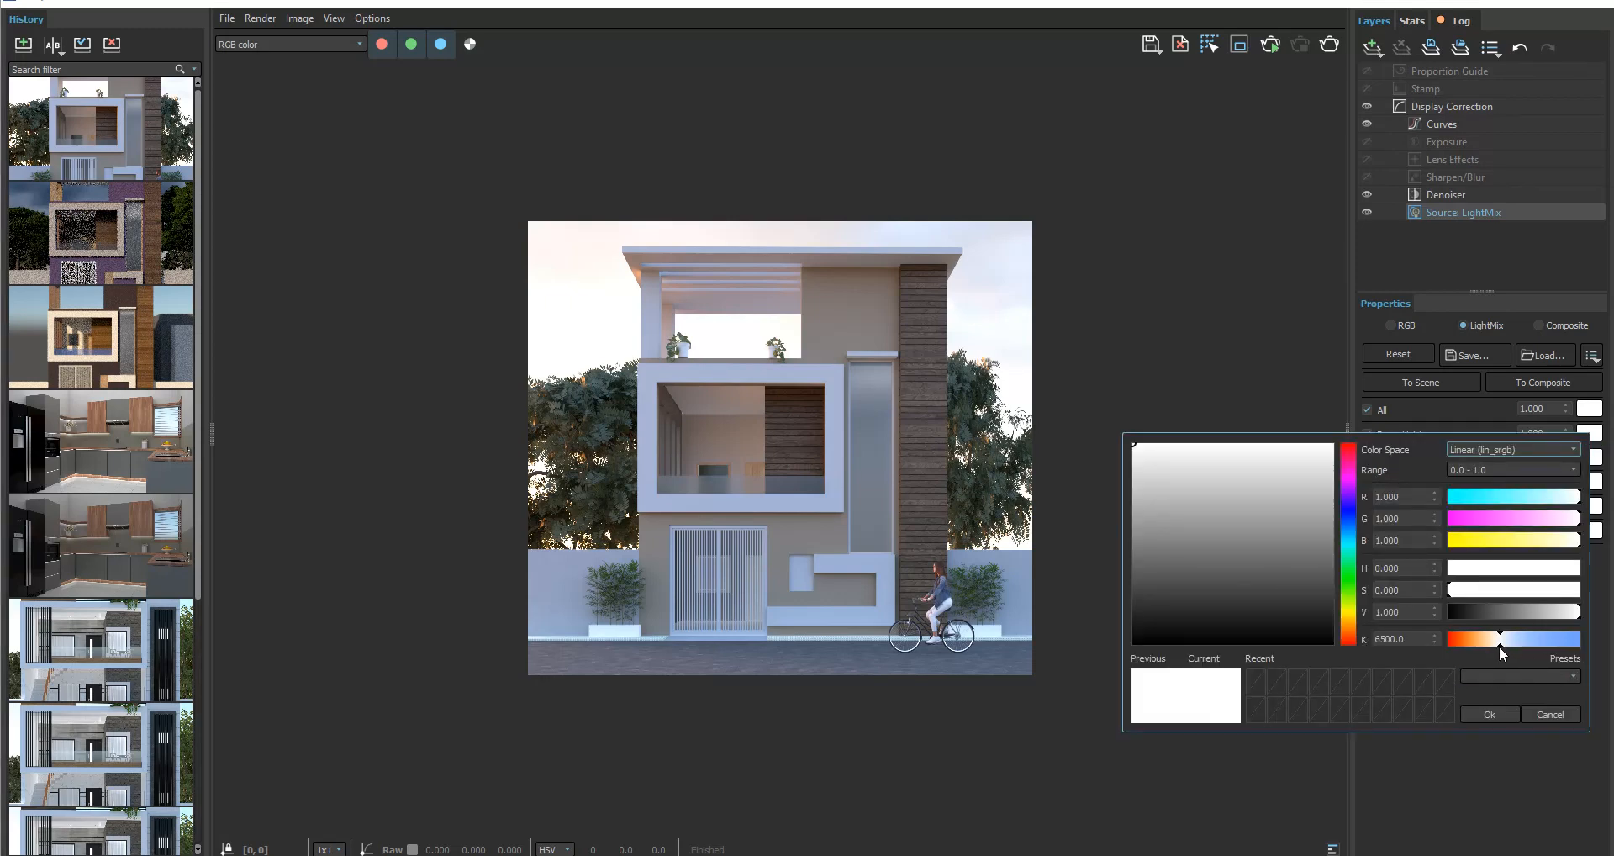
left_click_drag(1499, 645, 1496, 644)
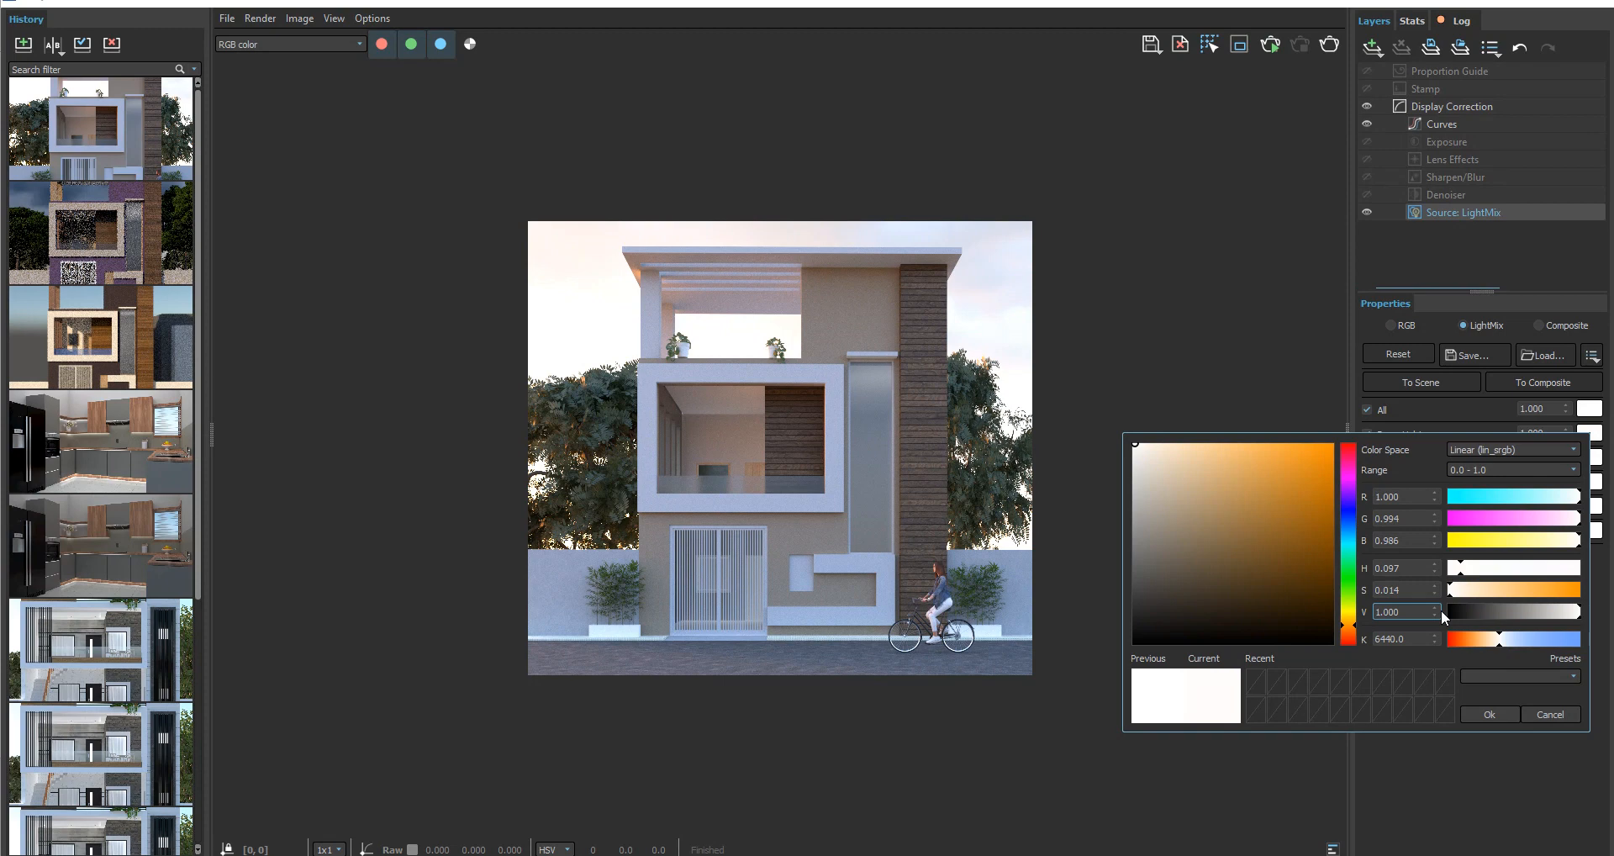
left_click(1495, 714)
Step: Test the LightMix contributions by switching Dome Light, Rest and Sphere Light off and back on
left_click(1367, 435)
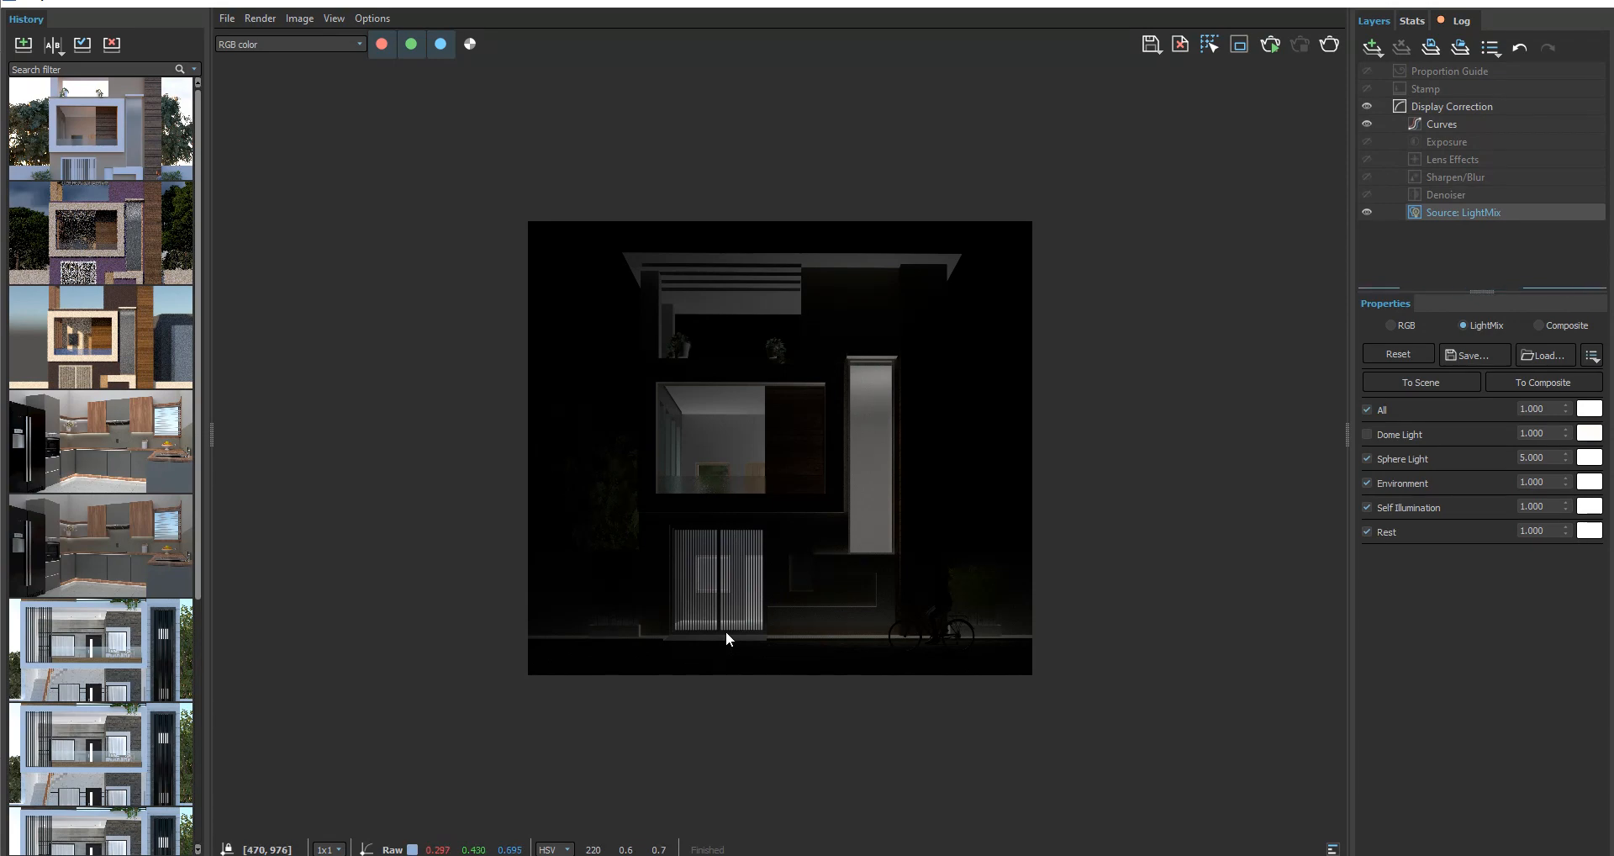
left_click(1366, 506)
left_click(1366, 531)
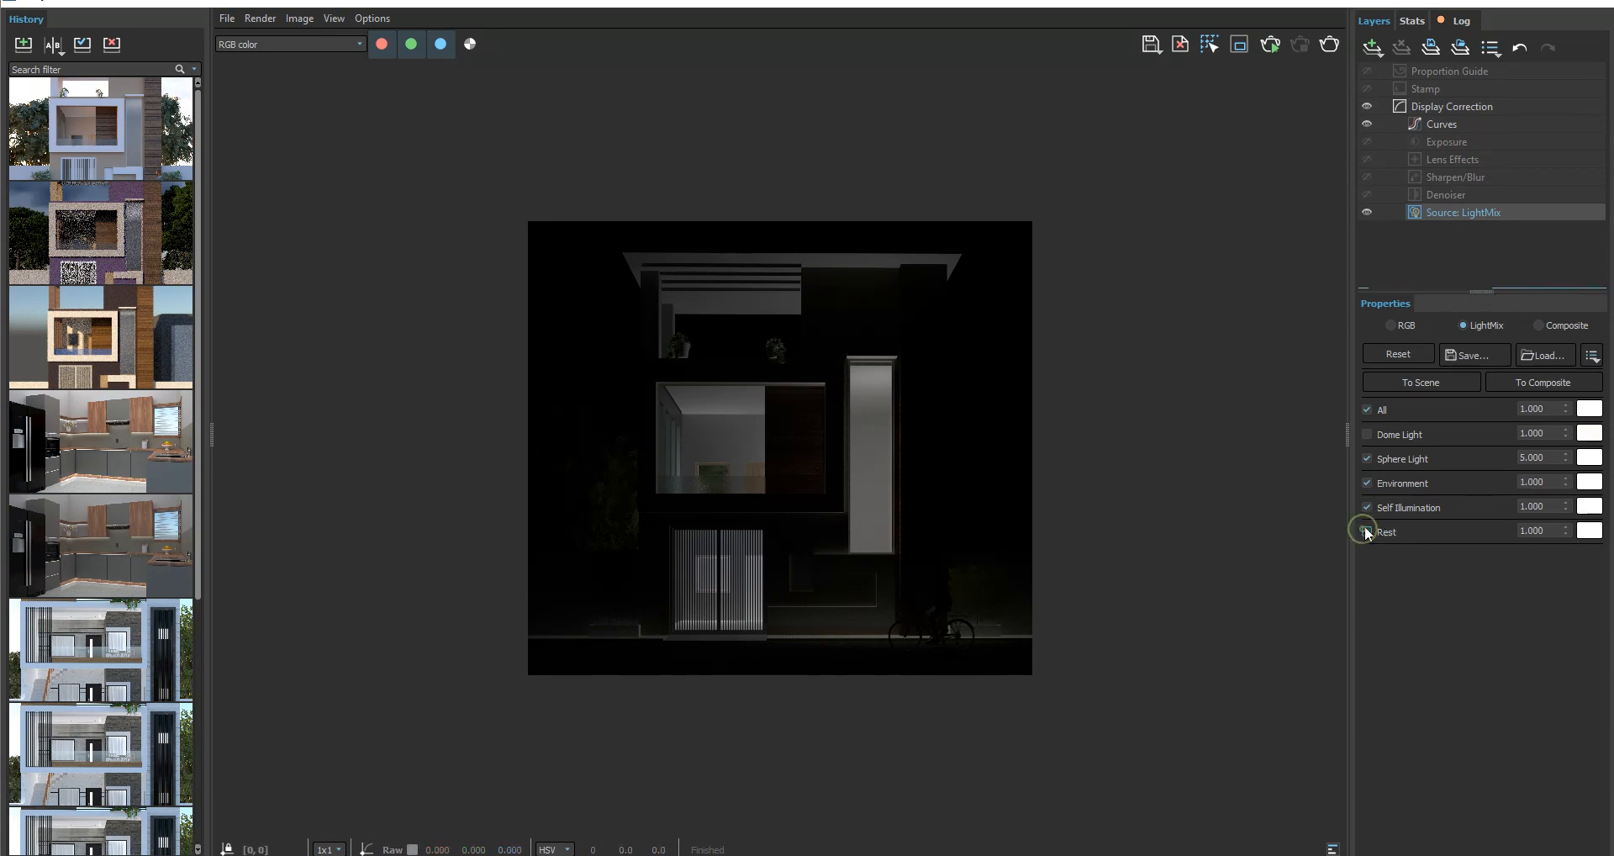
left_click(1366, 459)
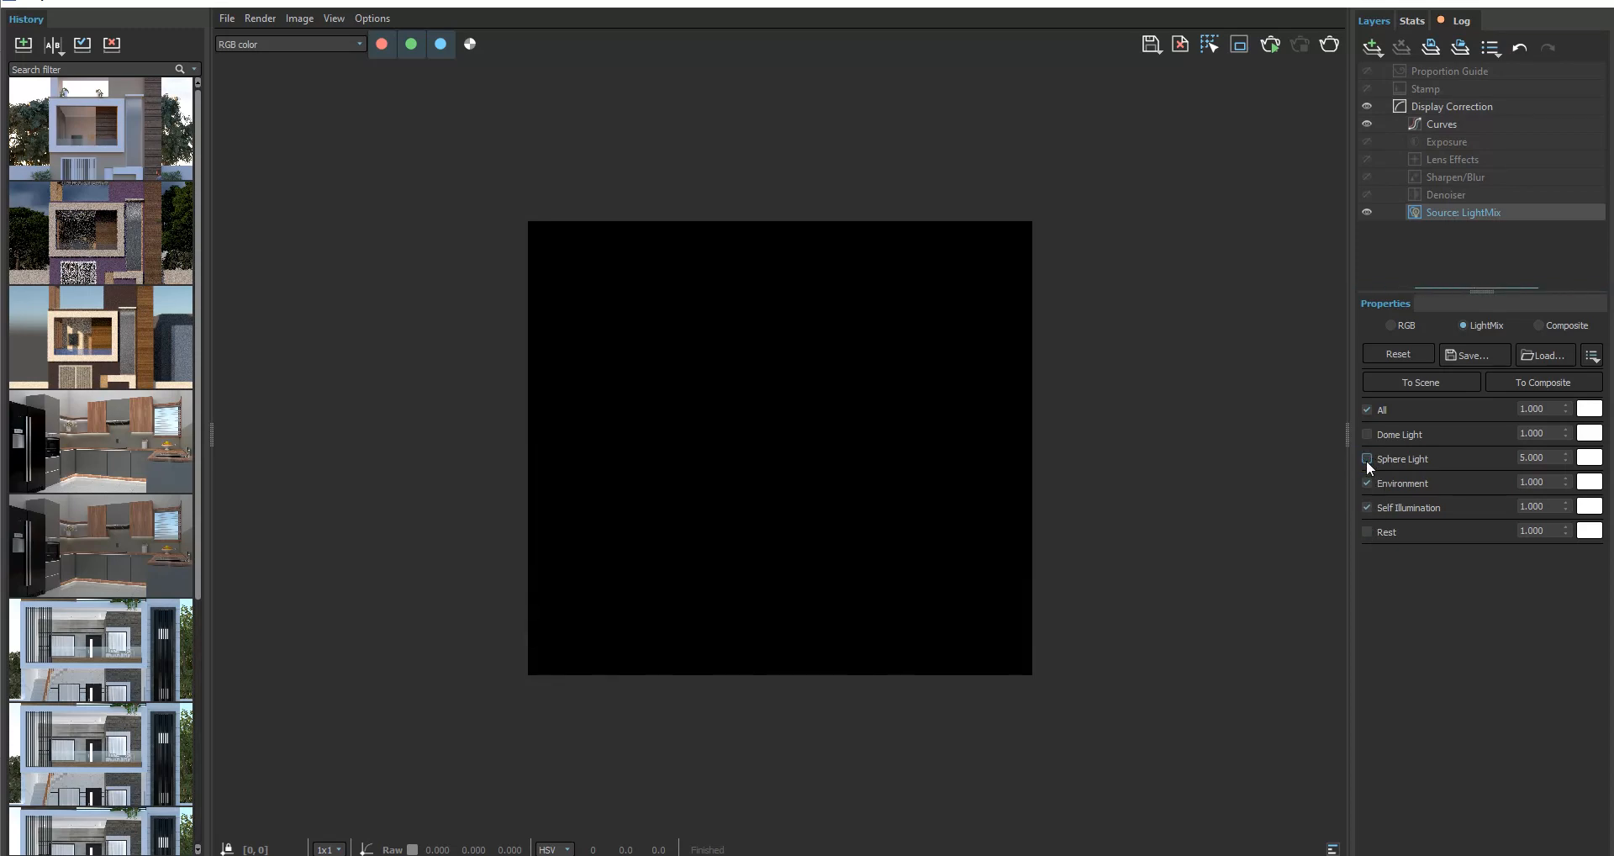
left_click(1366, 459)
left_click(1368, 435)
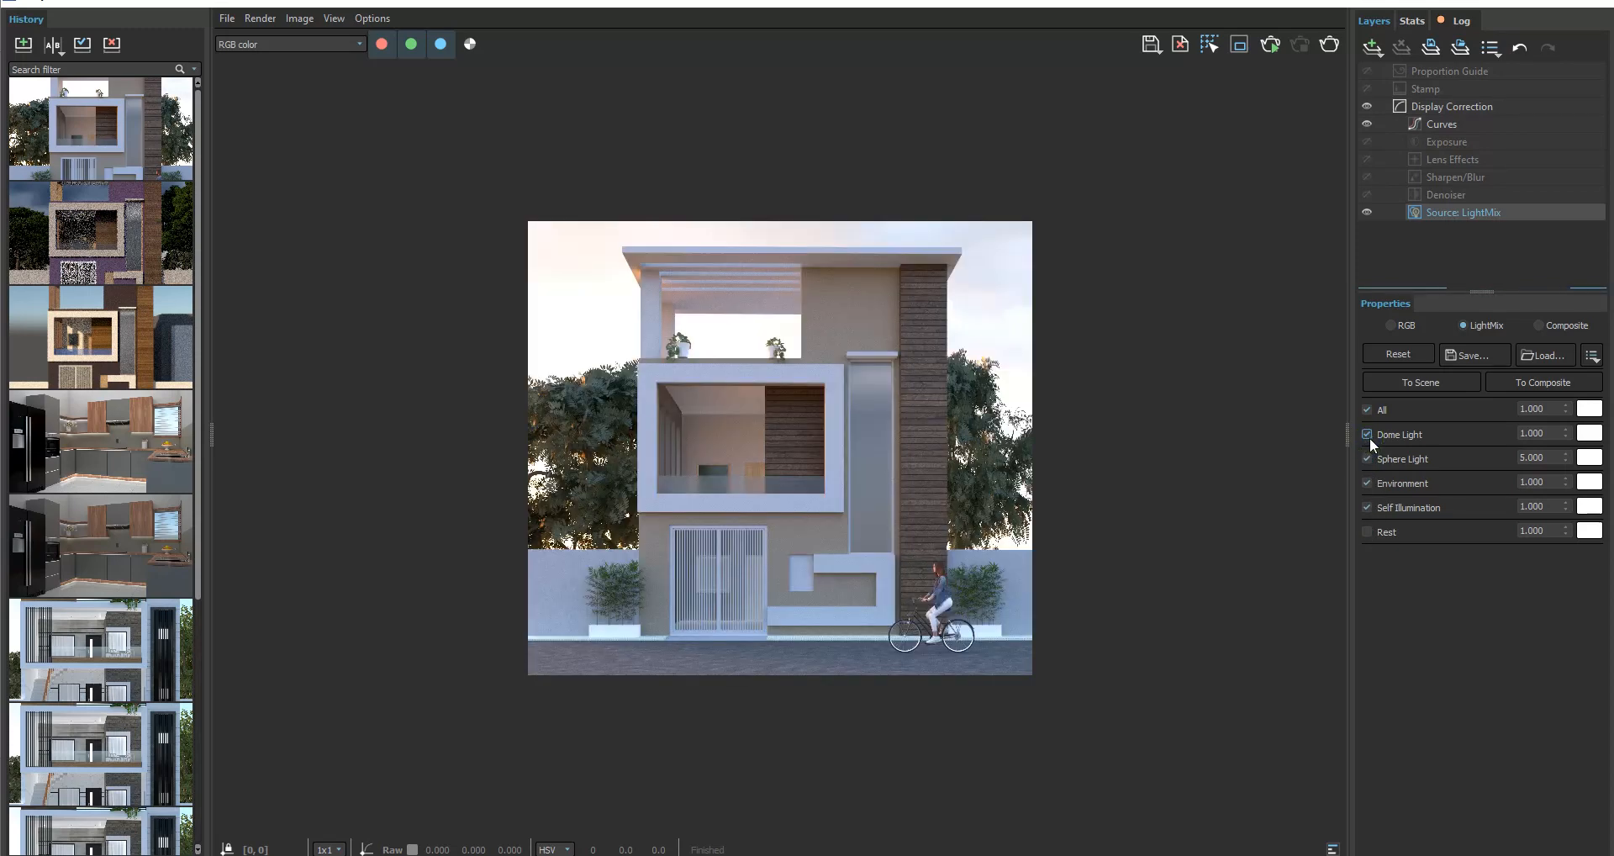
left_click(1365, 532)
Step: Review the history folder and auto-save options in the VFB settings, and close the settings and the frame buffer
mouse_move(162, 114)
mouse_move(88, 108)
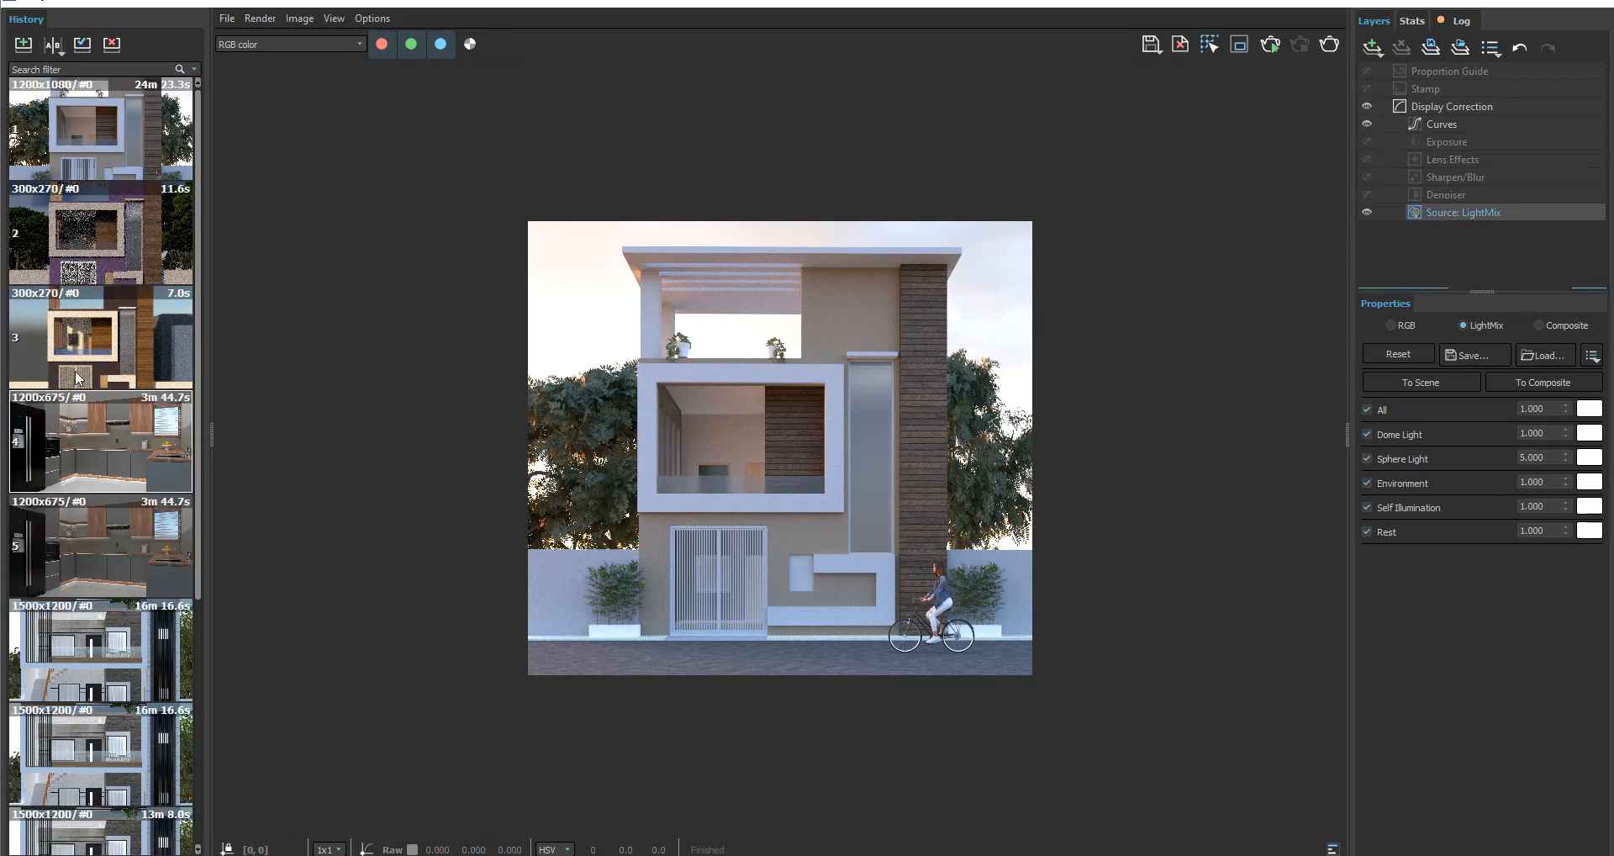
left_click(375, 18)
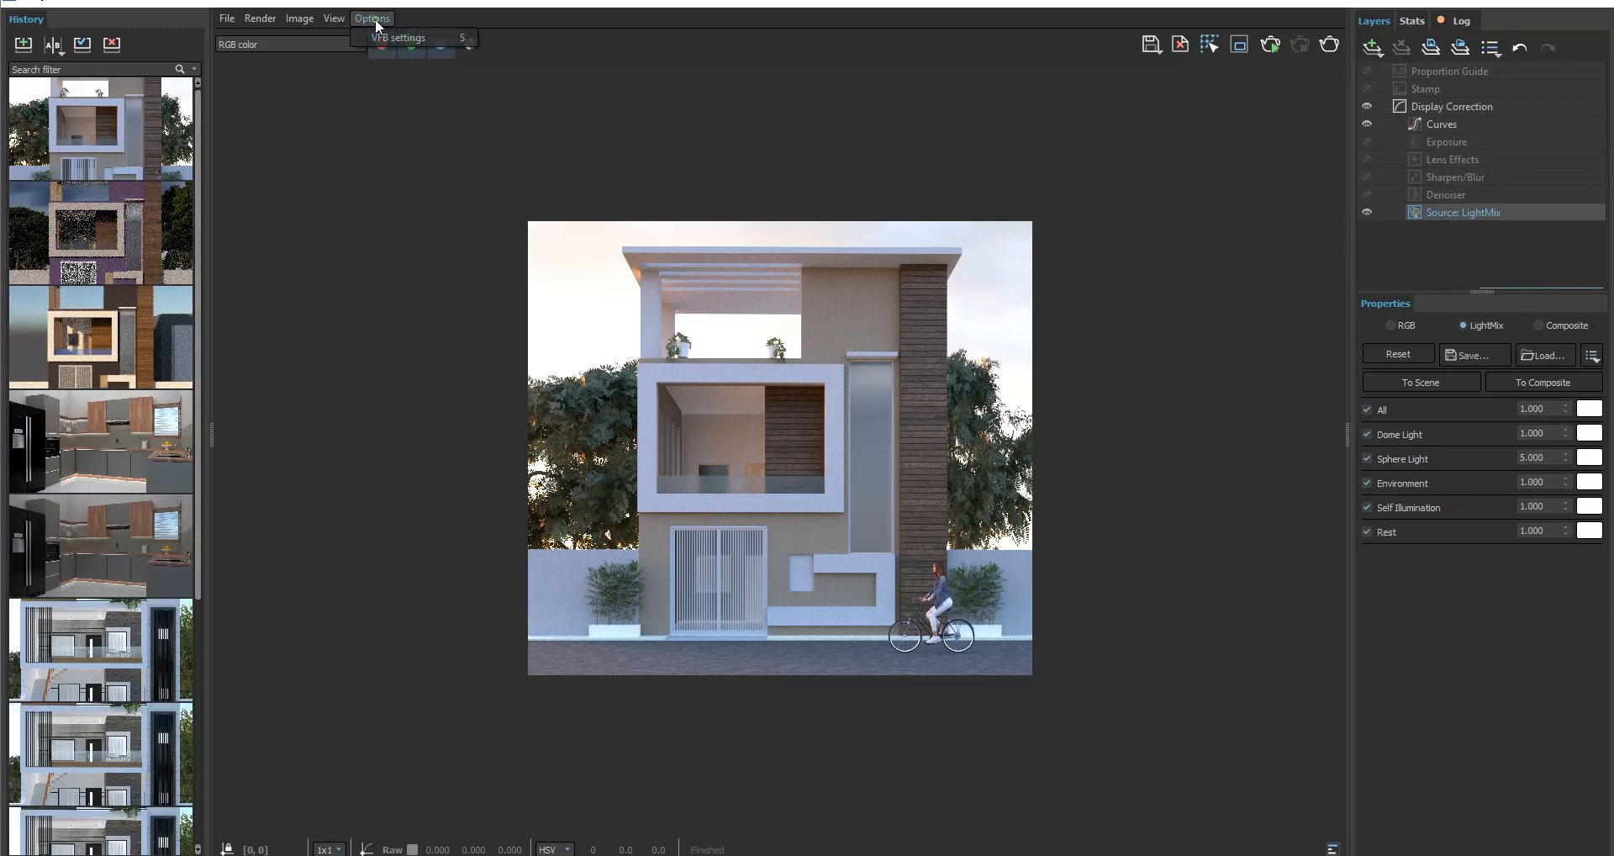
left_click(421, 38)
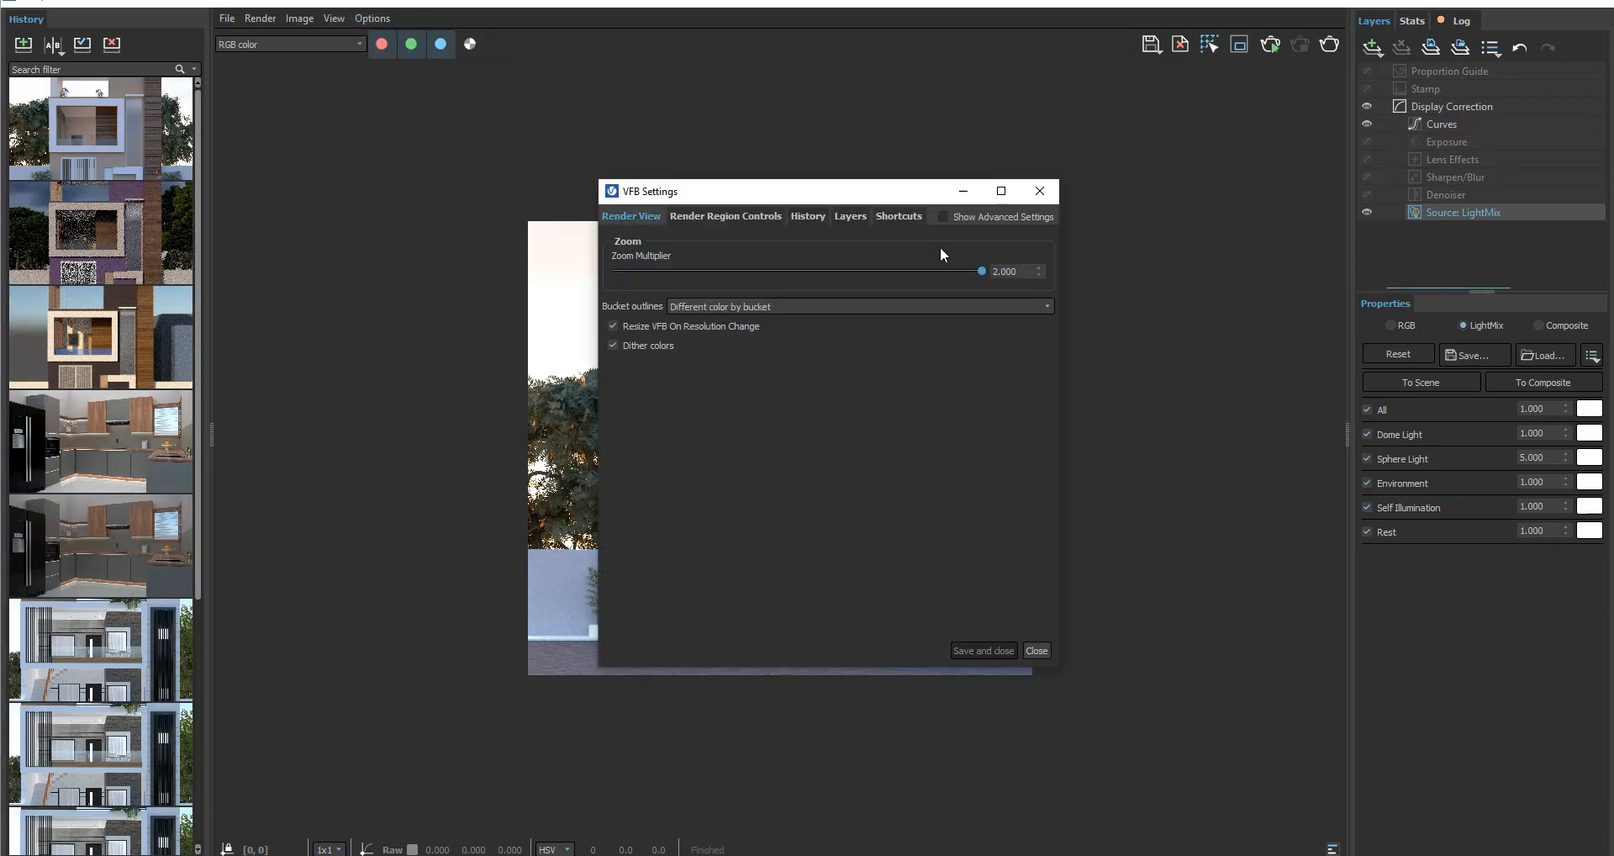
left_click(819, 217)
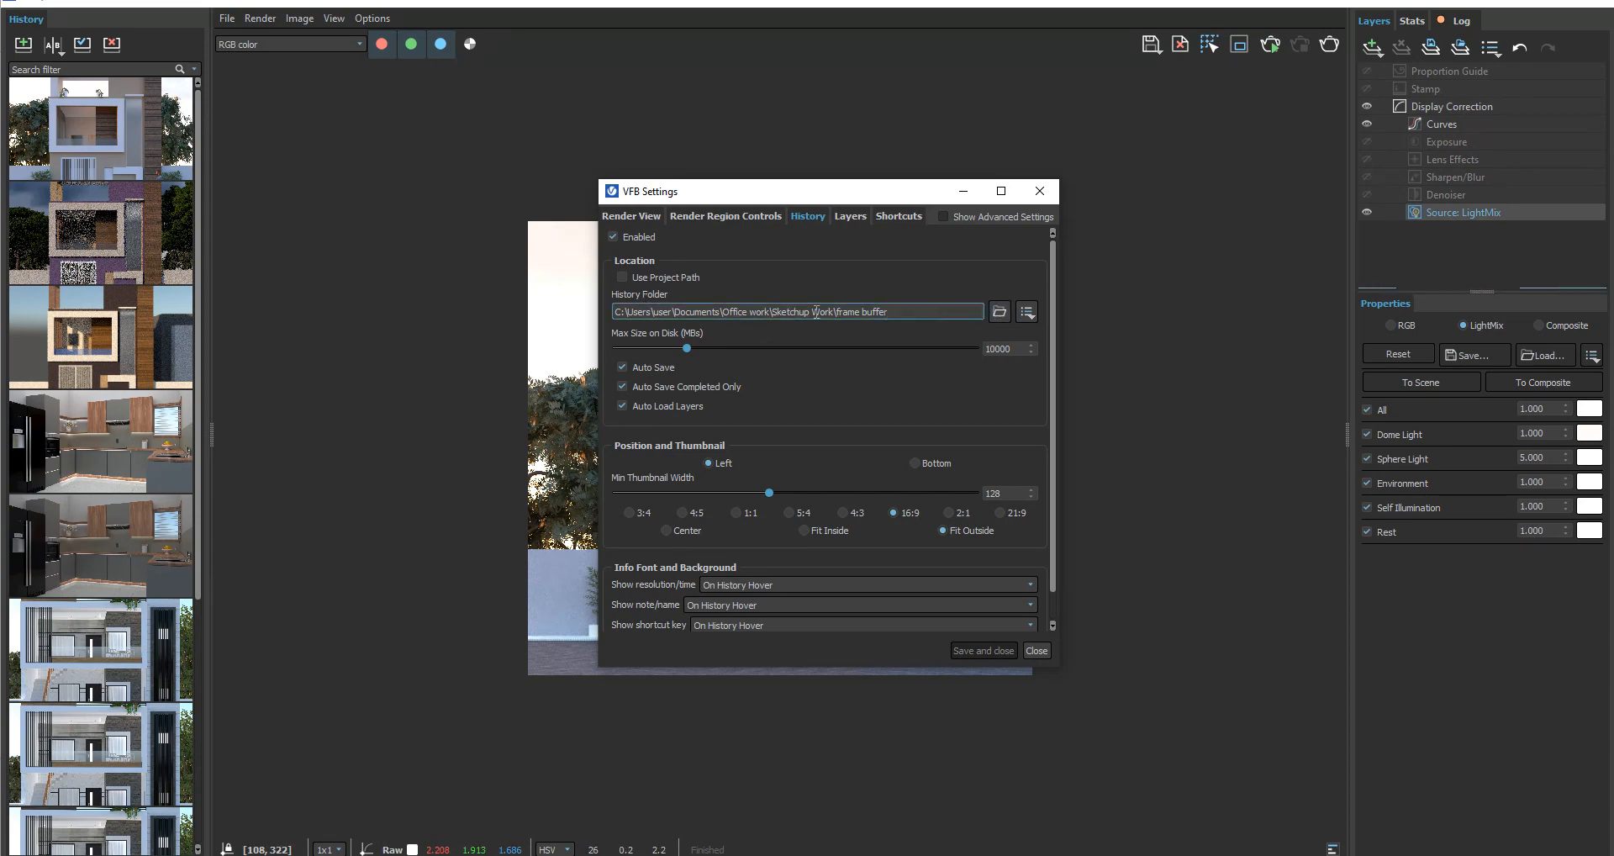
left_click(998, 312)
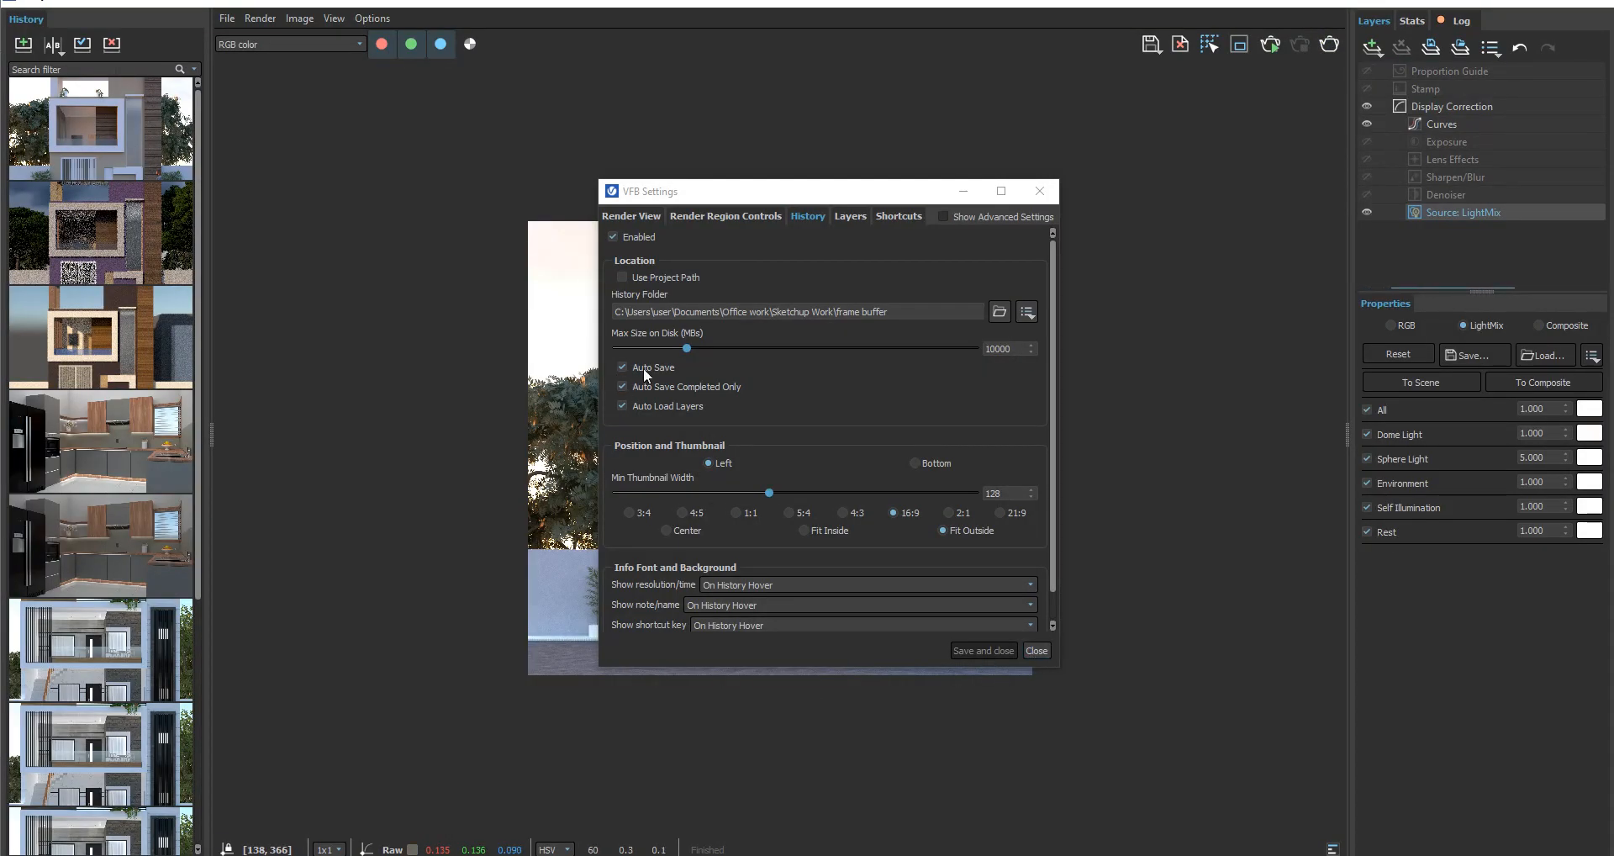
left_click(1042, 193)
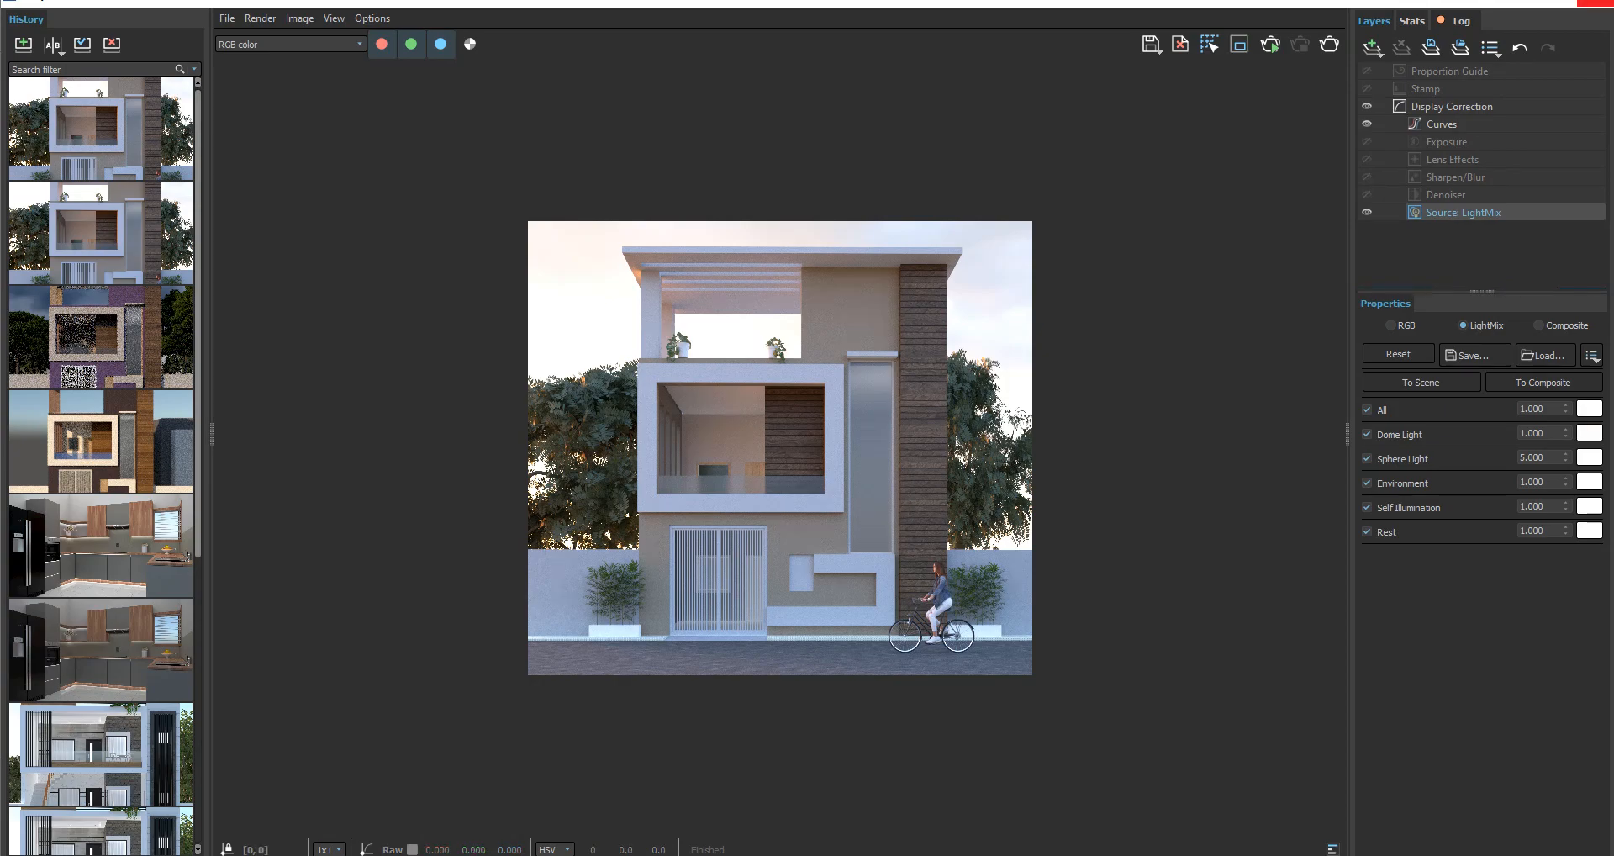
left_click(1594, 3)
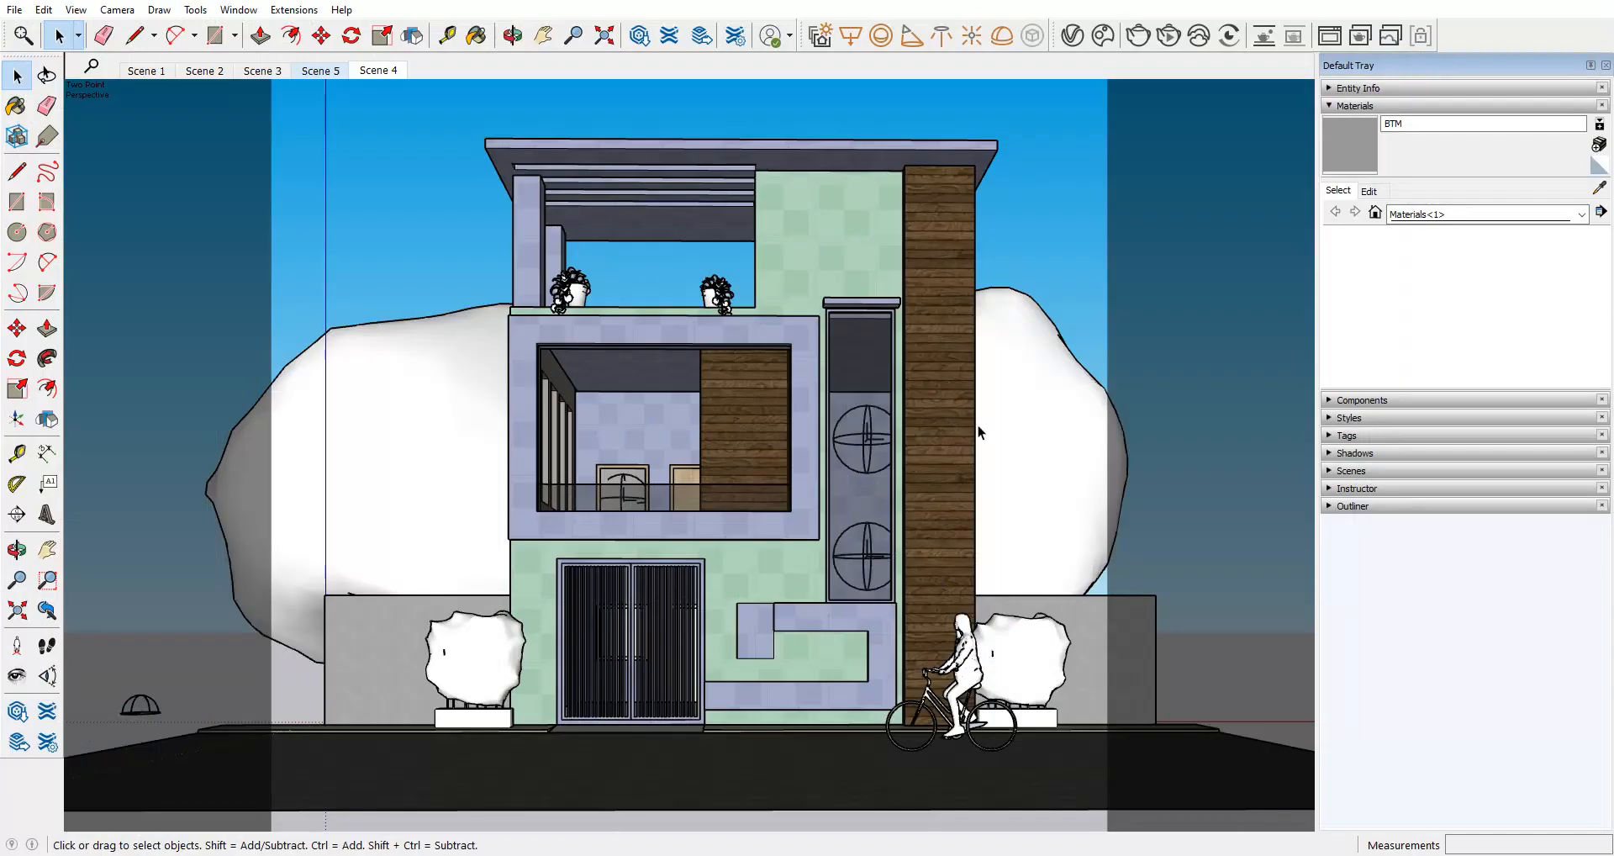
Step: Review the scene textures, the Light Mix render element and the render settings in the Asset Editor, and close it
left_click(1072, 35)
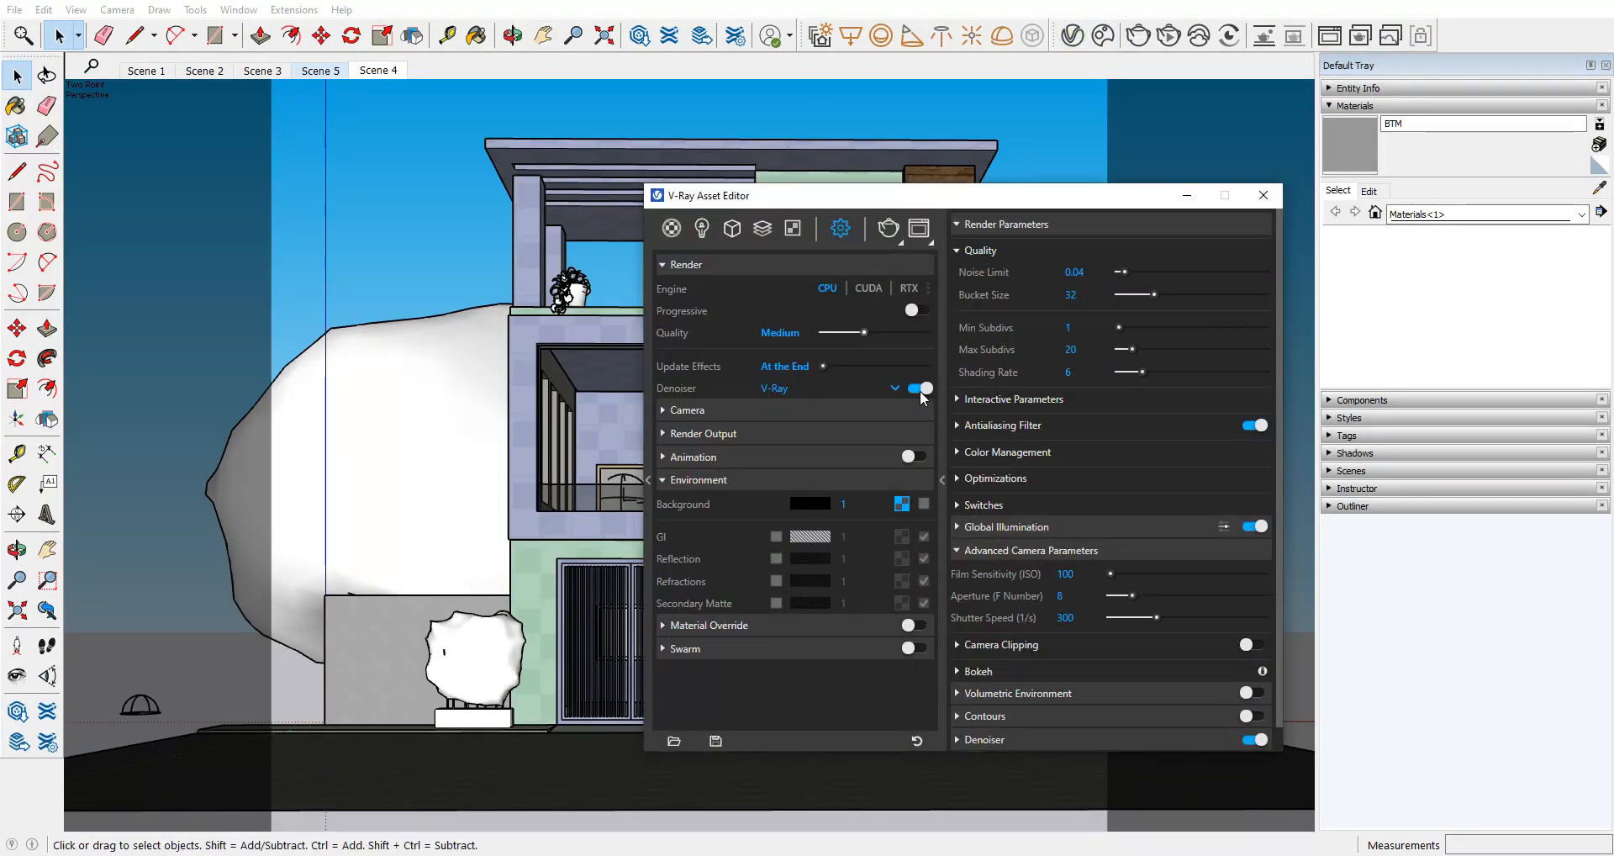
left_click(792, 228)
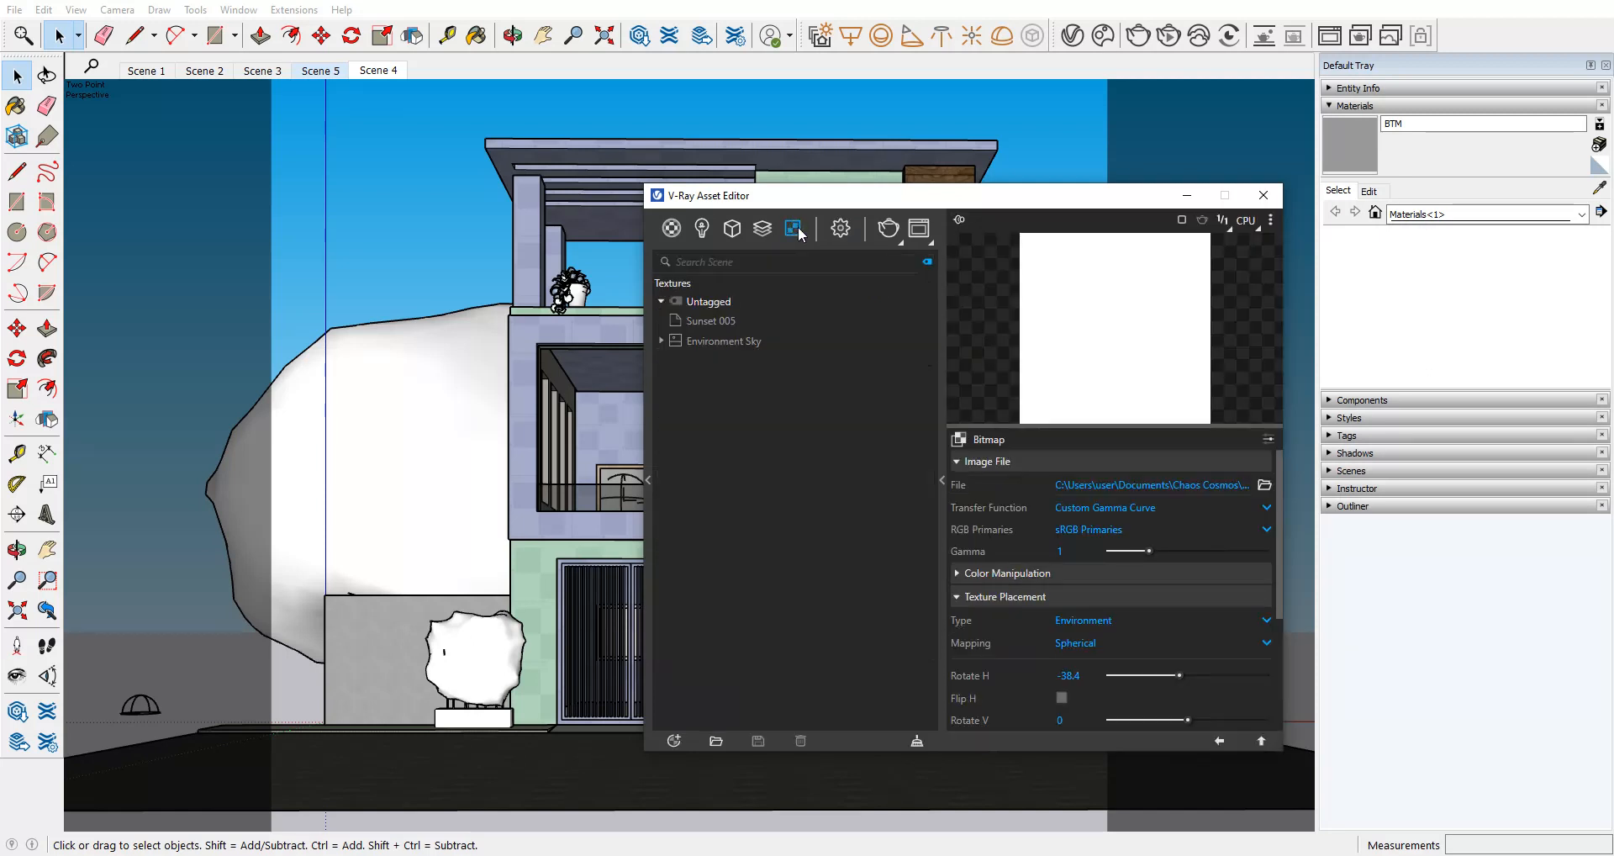
left_click(763, 230)
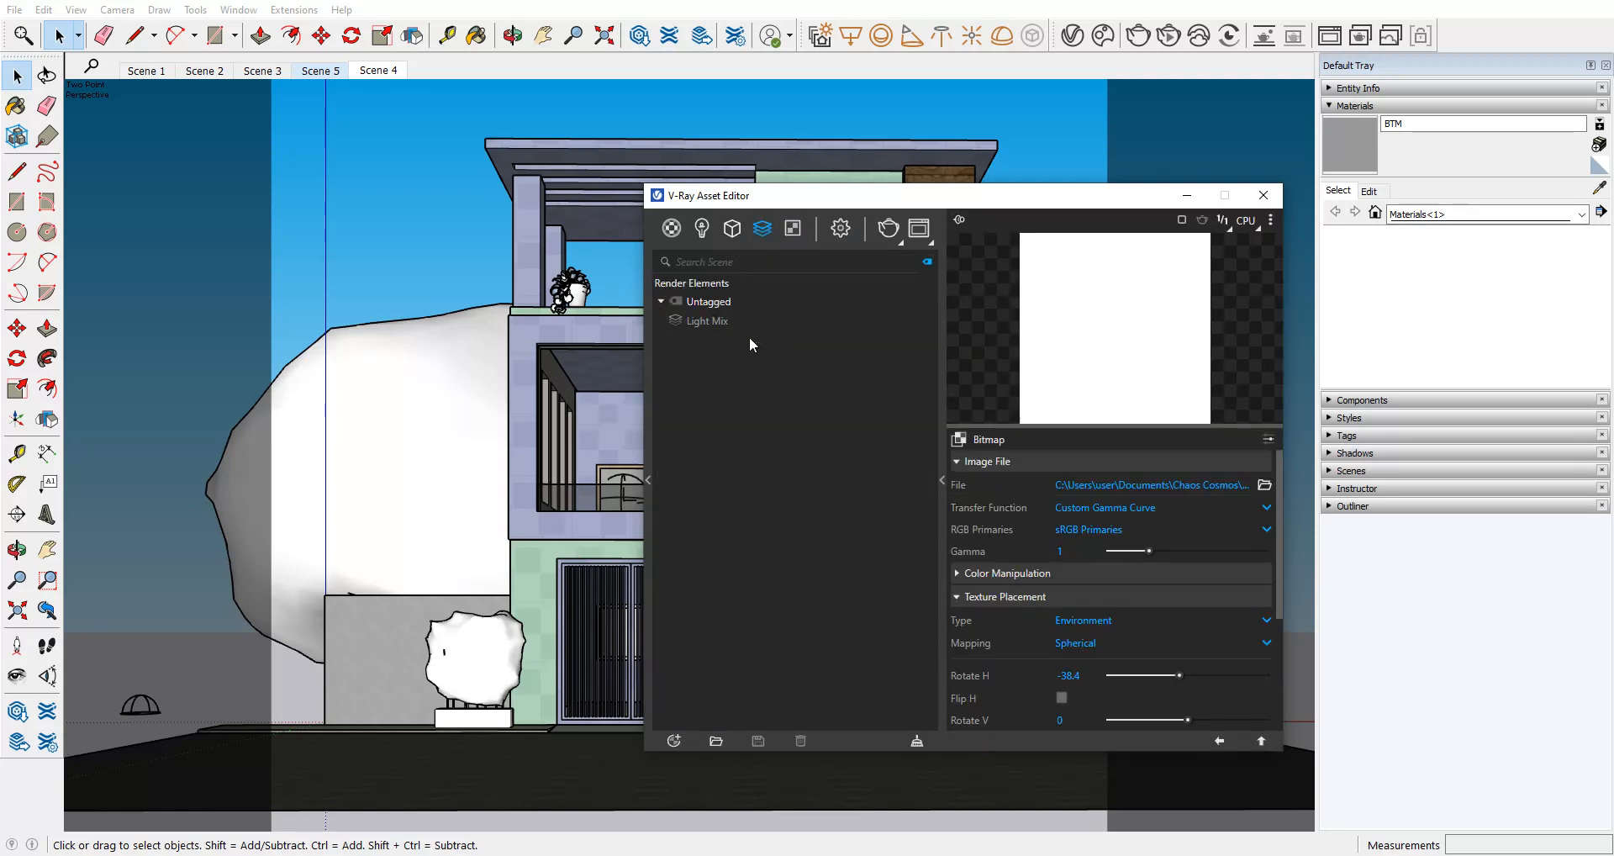
left_click(698, 325)
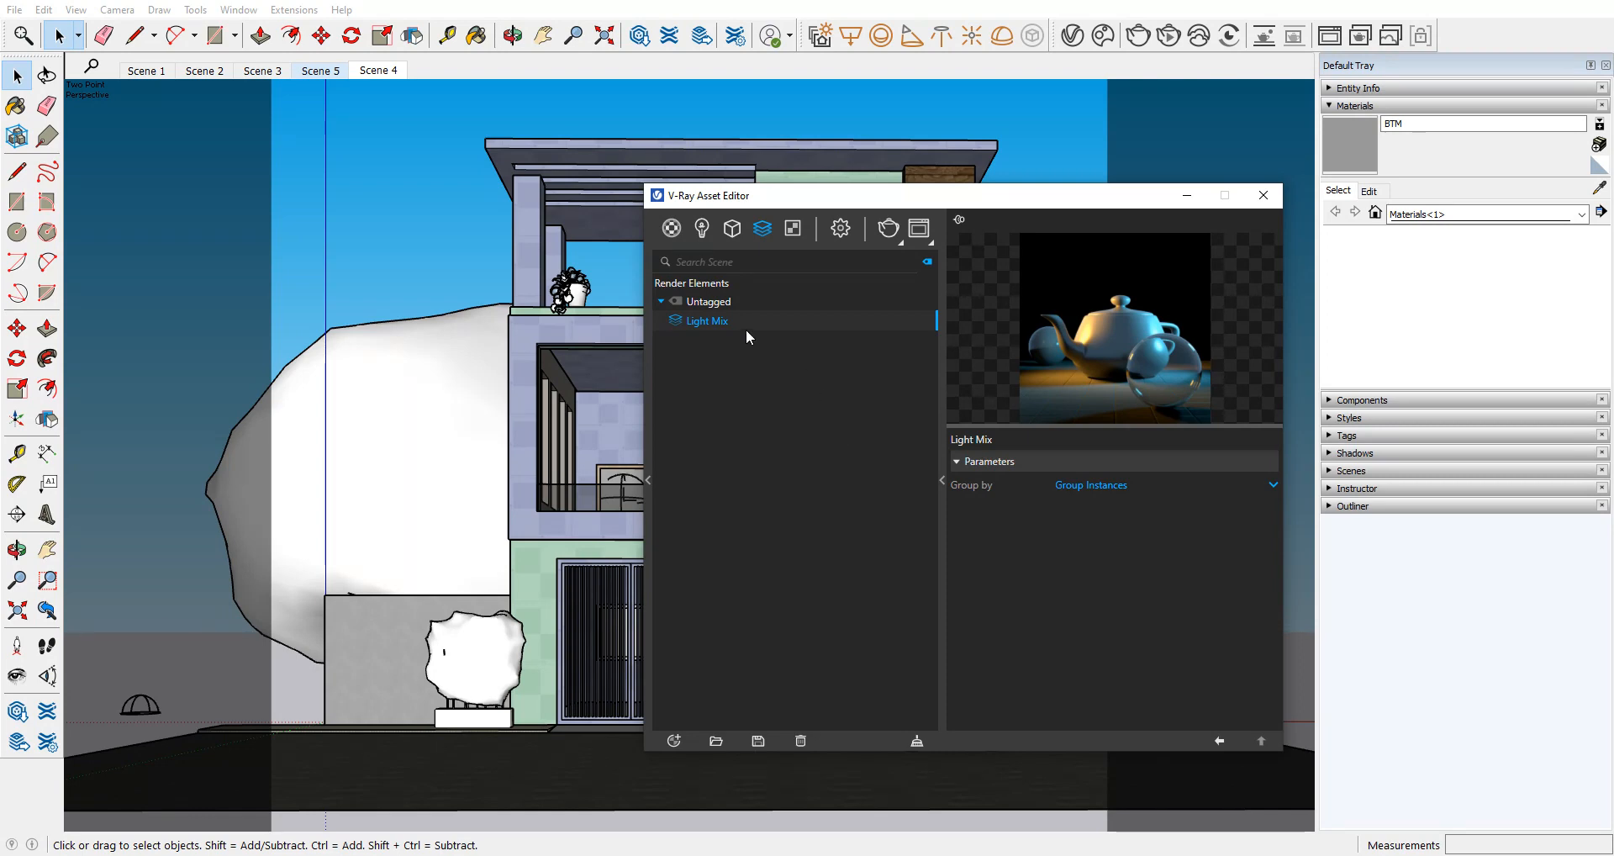
left_click(838, 233)
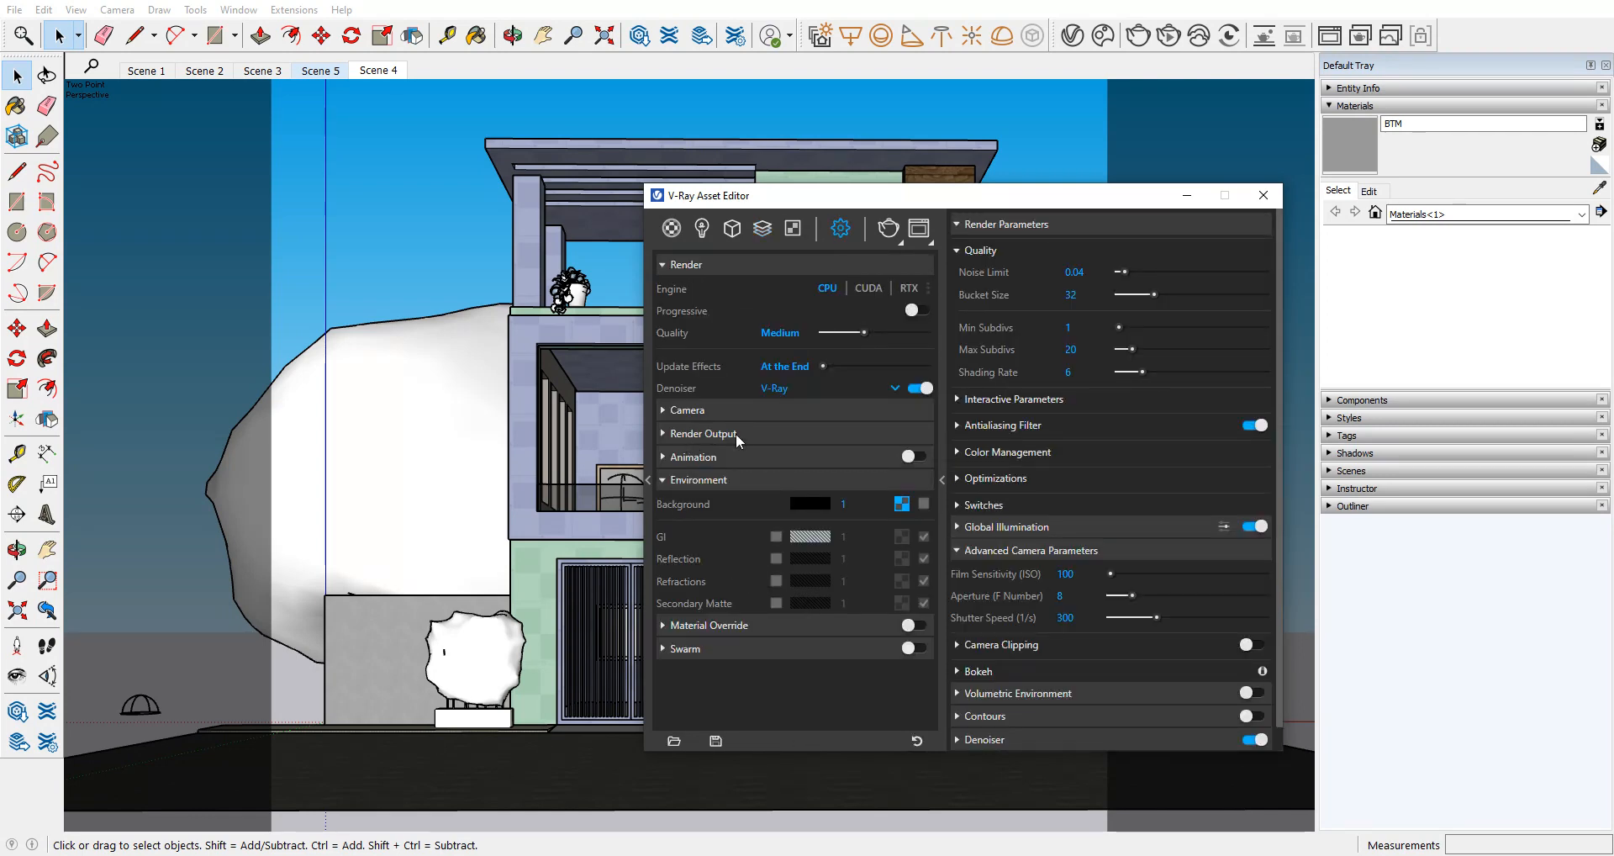
left_click(1280, 194)
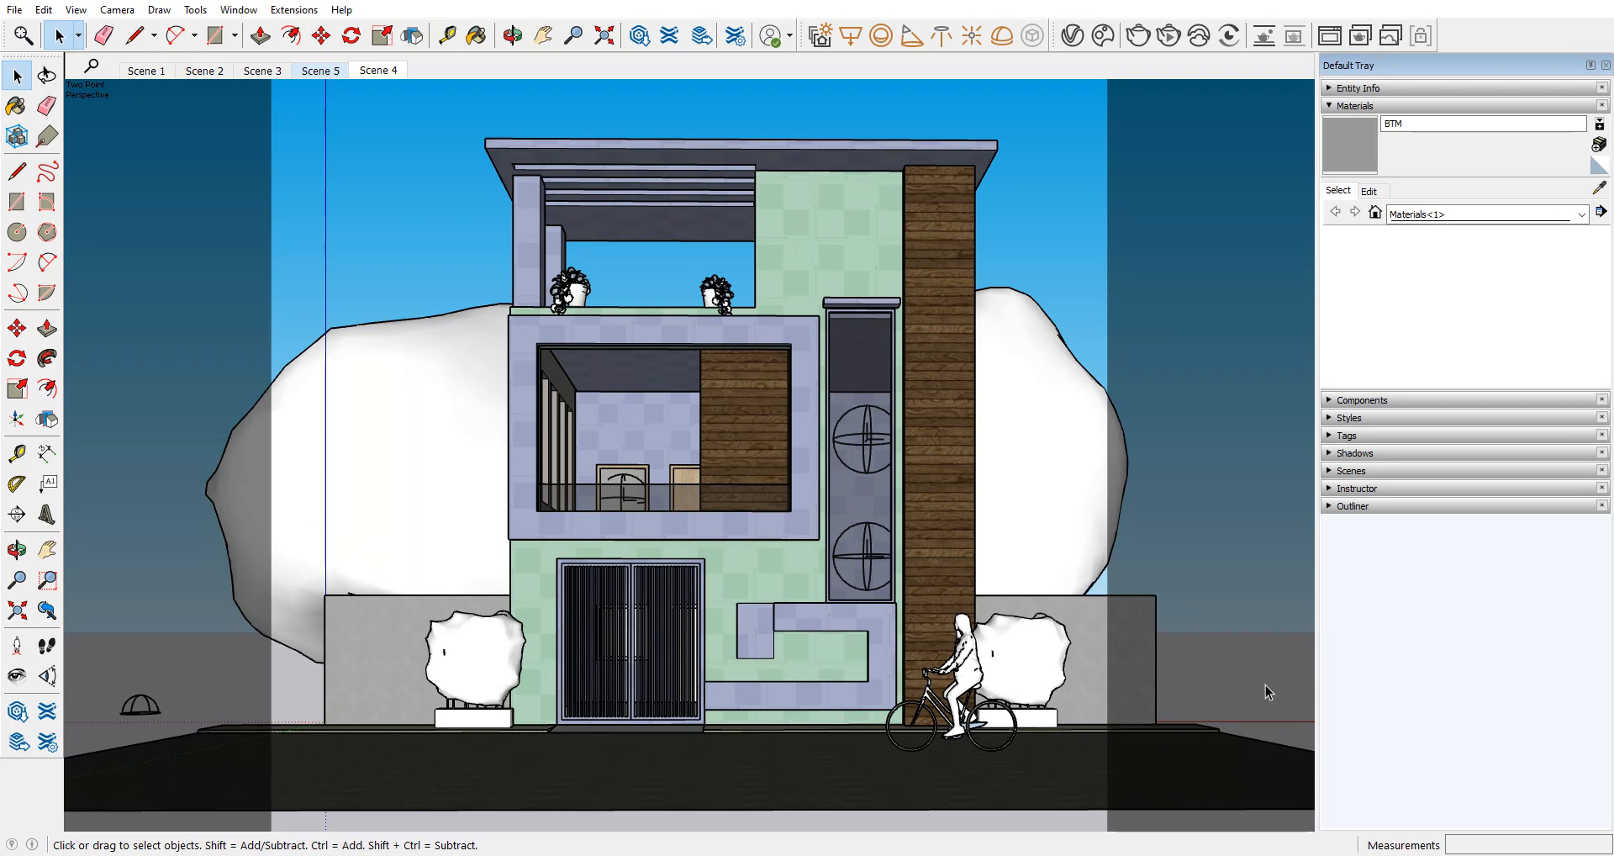
Step: Examine the house model from several angles and switch to the Scene 5 view
scroll(670, 613, "down", 3)
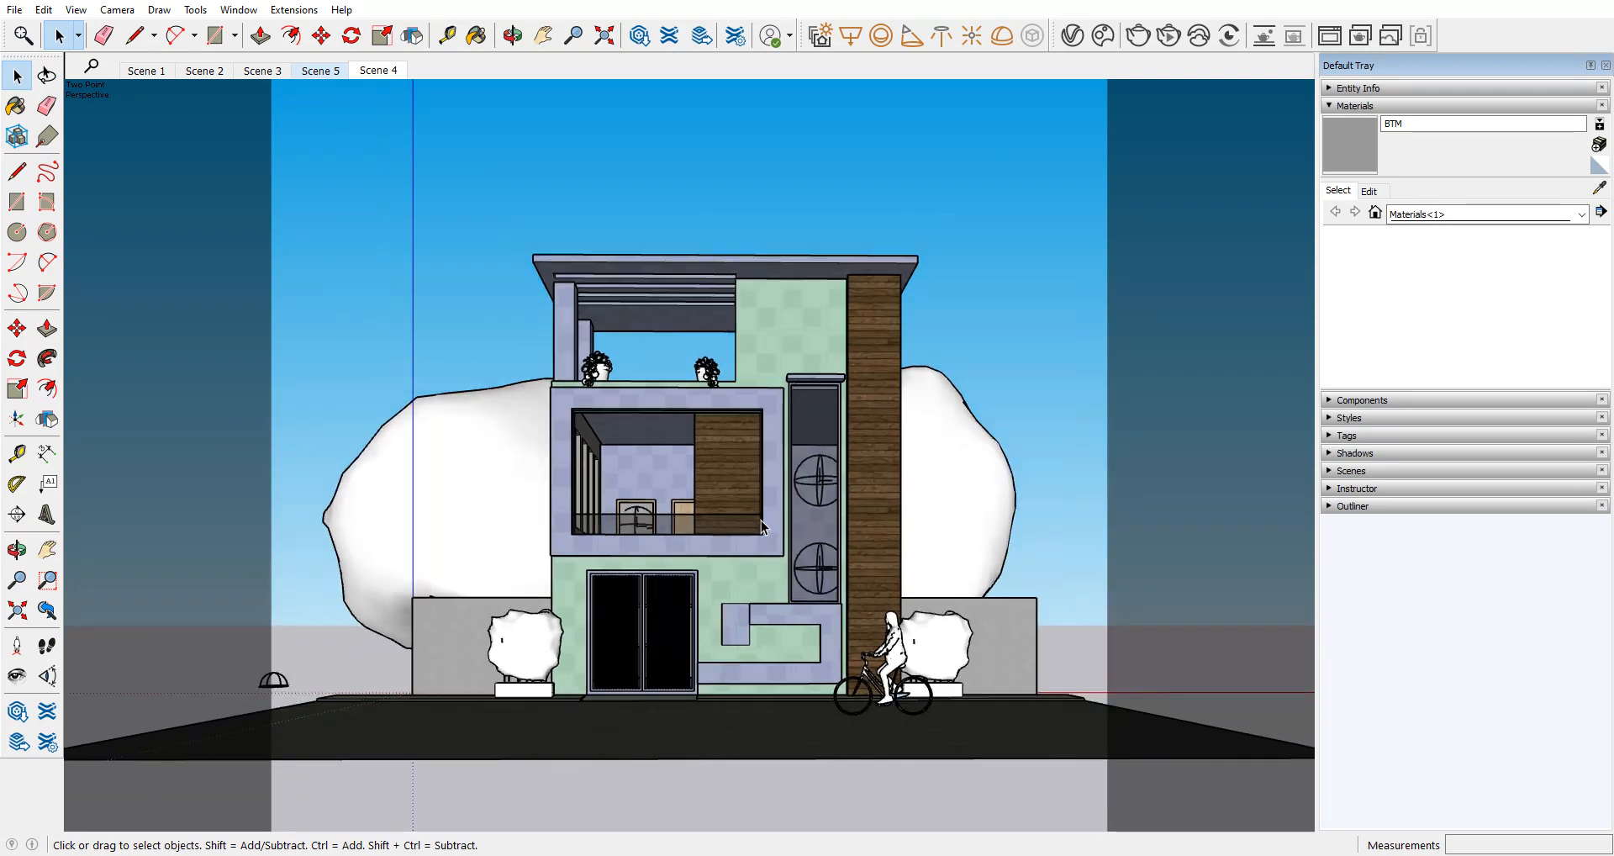
middle_click_drag(760, 523, 766, 689)
scroll(675, 688, "up", 4)
scroll(729, 605, "down", 1)
mouse_move(752, 577)
middle_mouse_down()
mouse_move(740, 548)
mouse_move(794, 548)
middle_mouse_up()
scroll(983, 464, "down", 3)
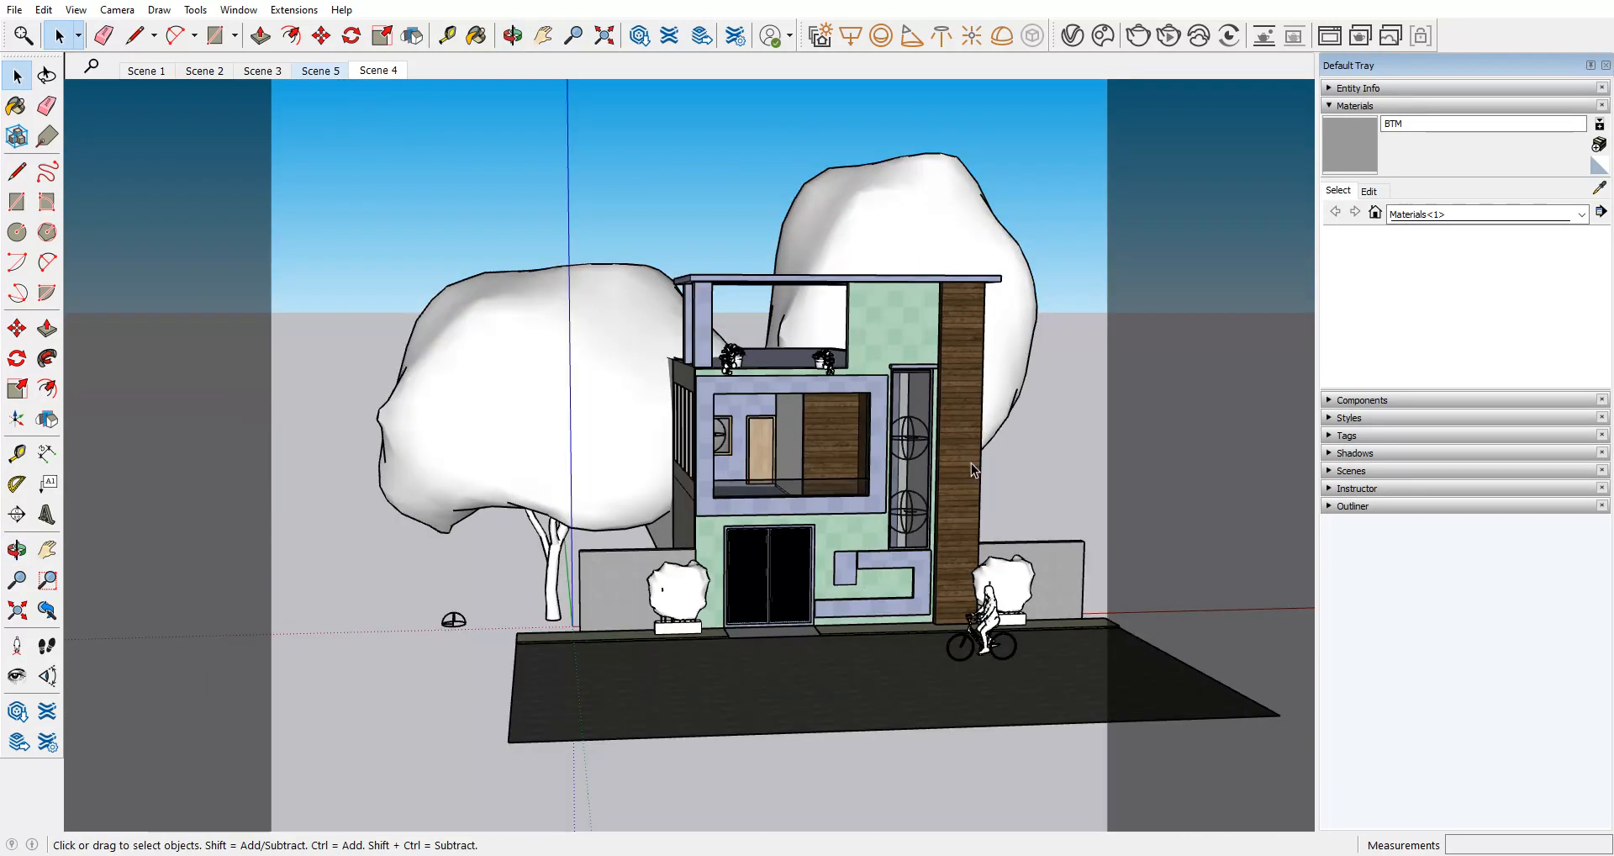
mouse_move(970, 462)
middle_mouse_down()
mouse_move(1085, 420)
mouse_move(1009, 425)
middle_mouse_up()
scroll(1139, 408, "up", 2)
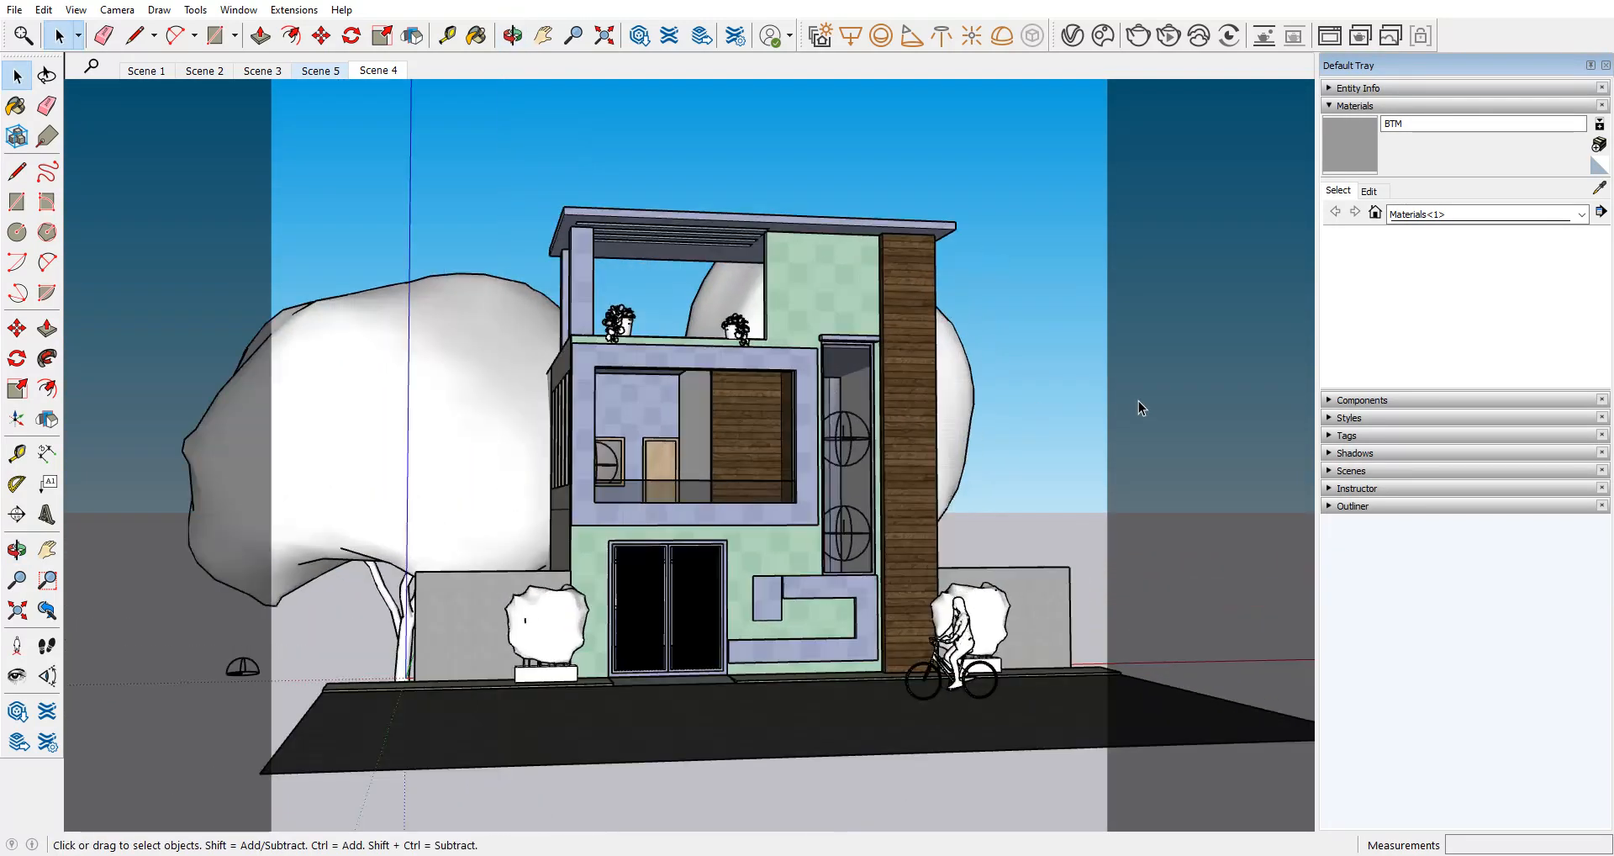
left_click(336, 72)
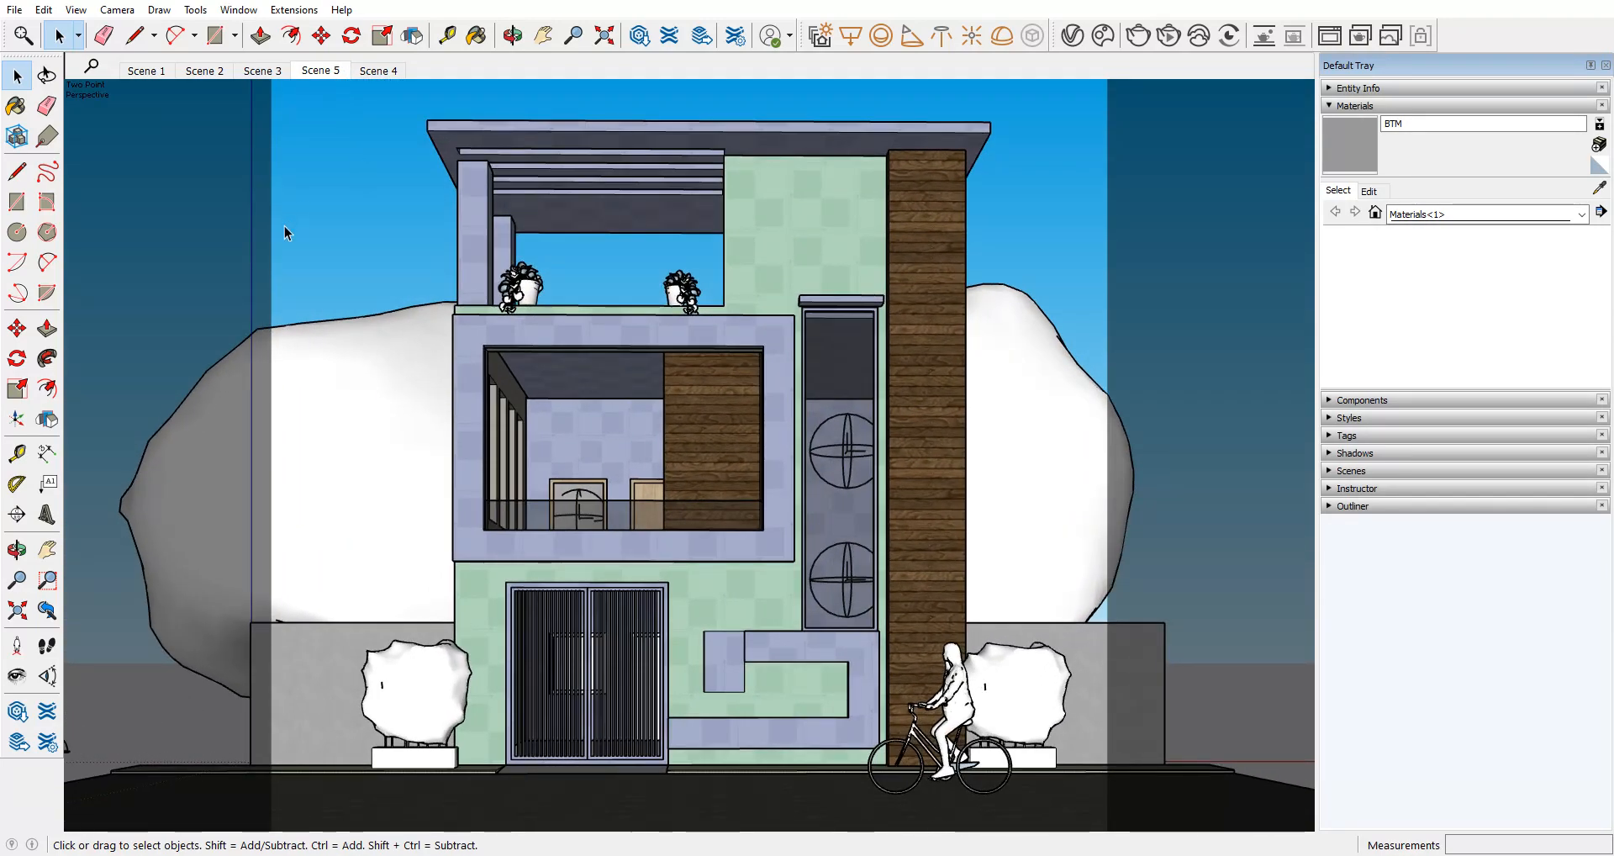
Step: Turn off the sky in the style's background settings and check the house model from a distance and above
left_click(1332, 106)
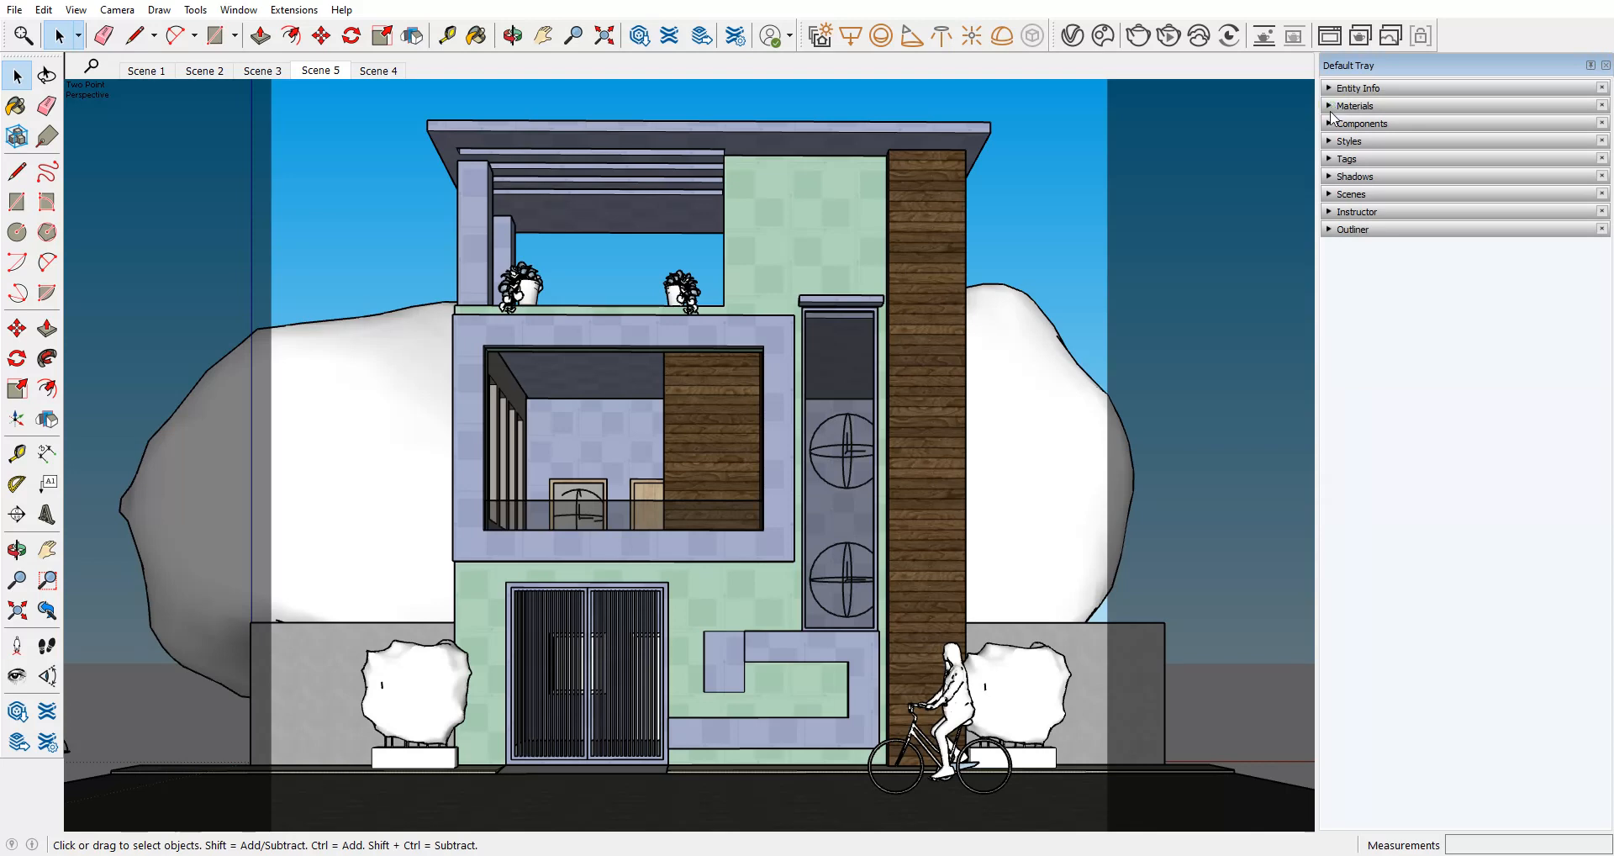
left_click(1329, 141)
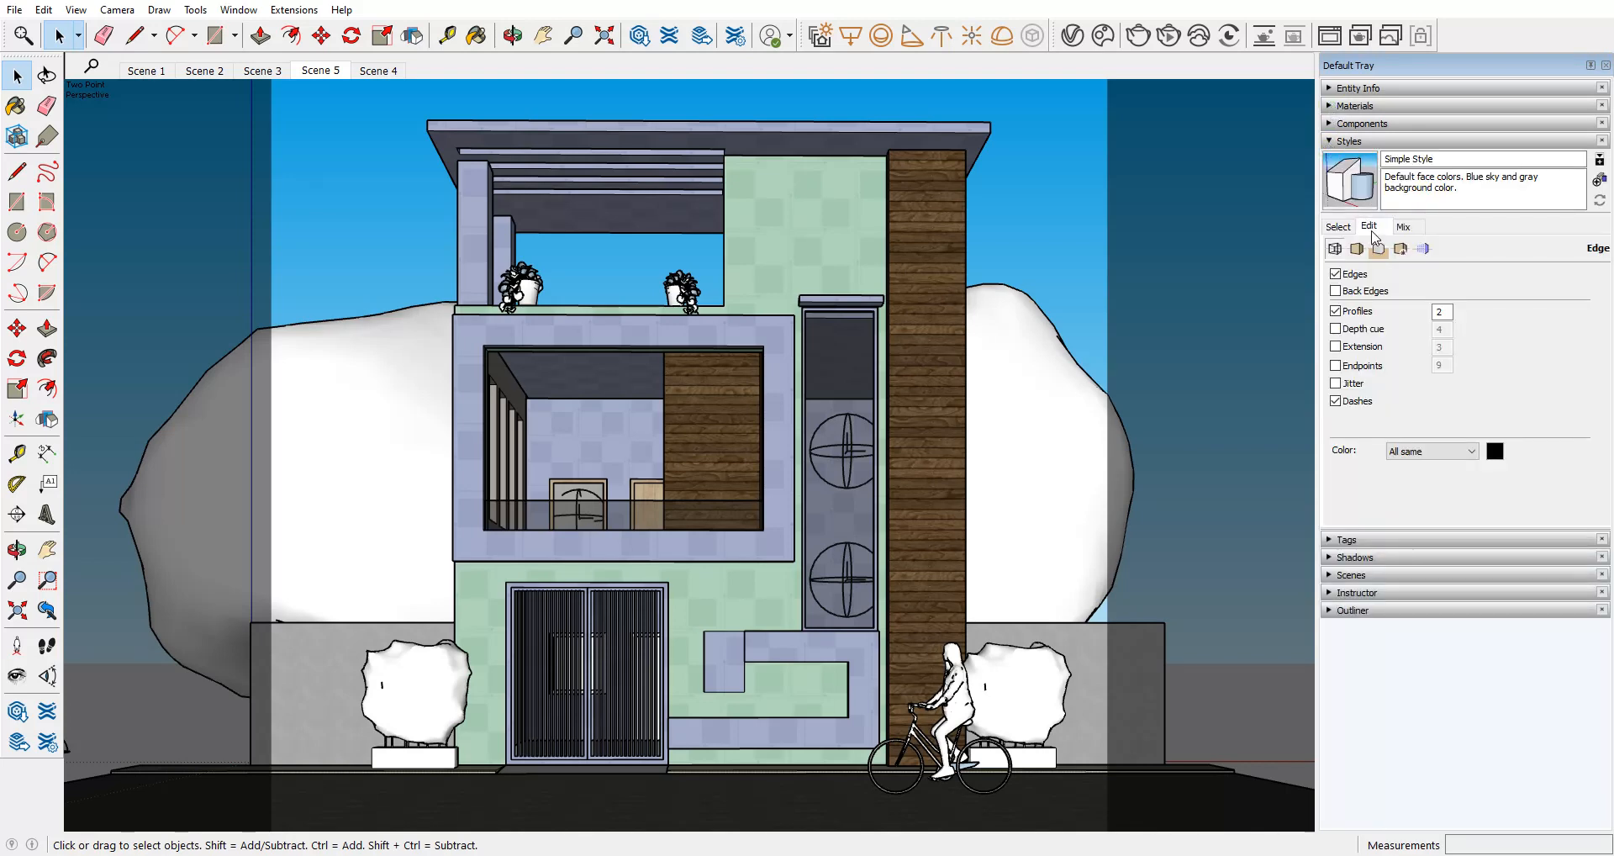
left_click(1378, 248)
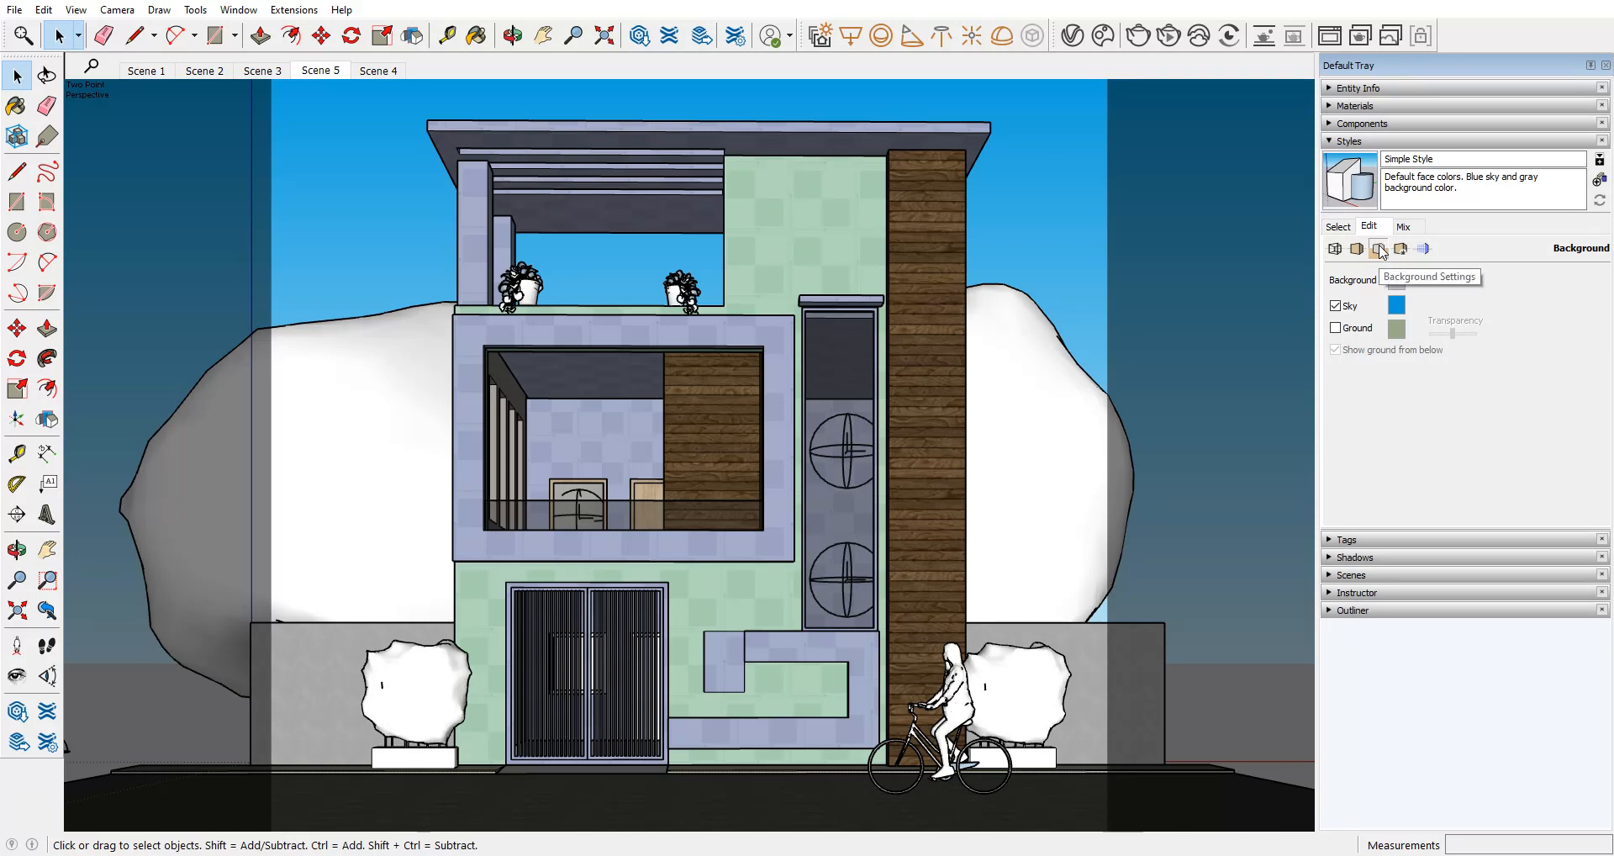
left_click(1335, 306)
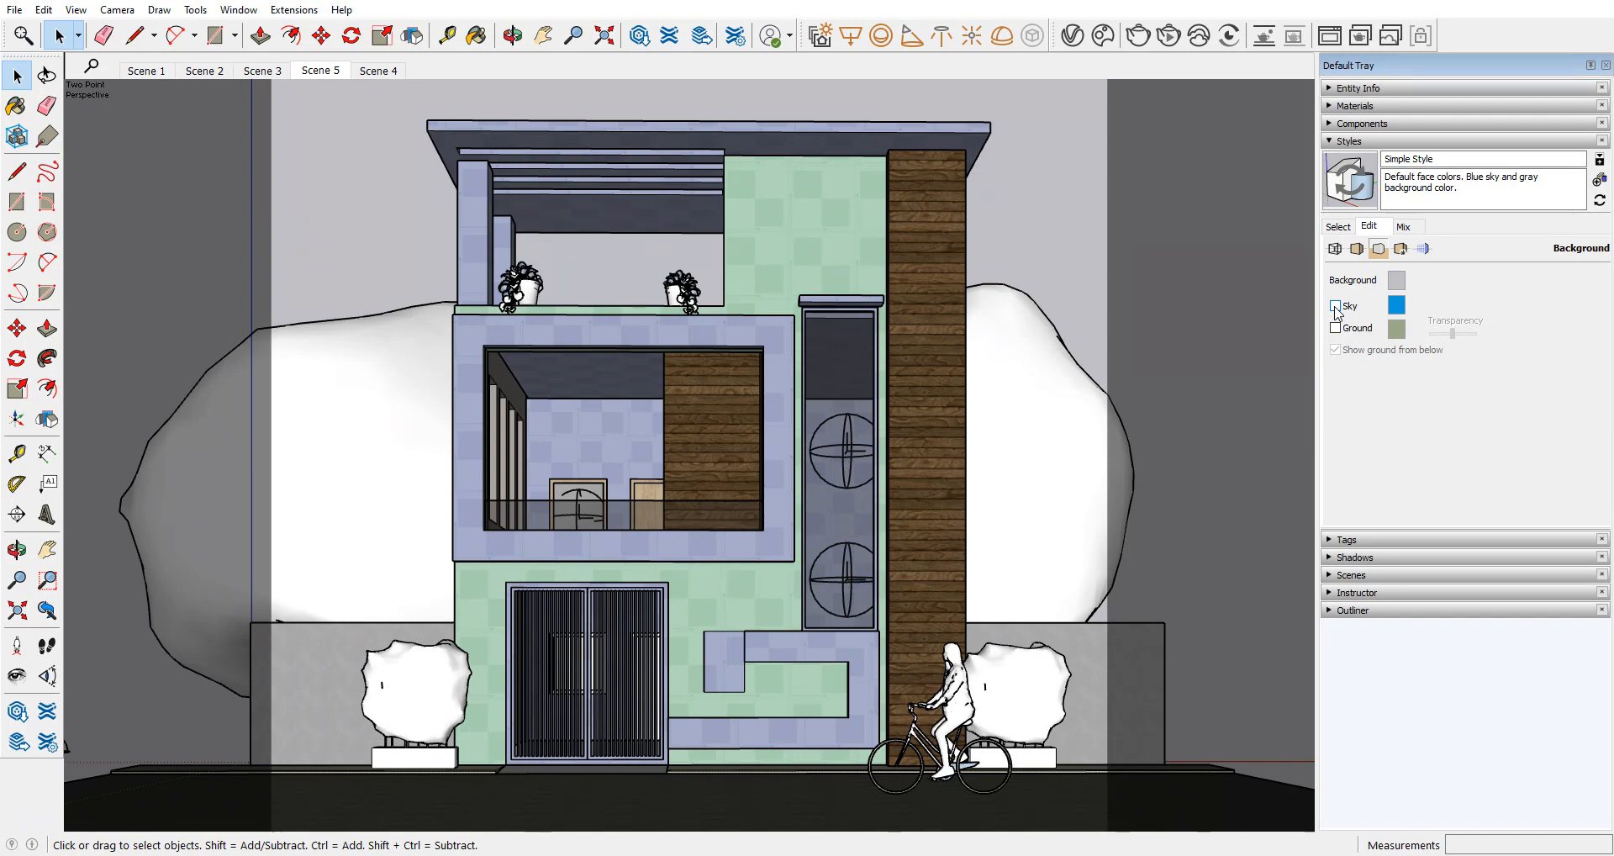
scroll(965, 346, "down", 4)
middle_click_drag(811, 343, 781, 429)
scroll(575, 391, "down", 3)
scroll(1011, 507, "down", 2)
middle_click_drag(503, 406, 1017, 580)
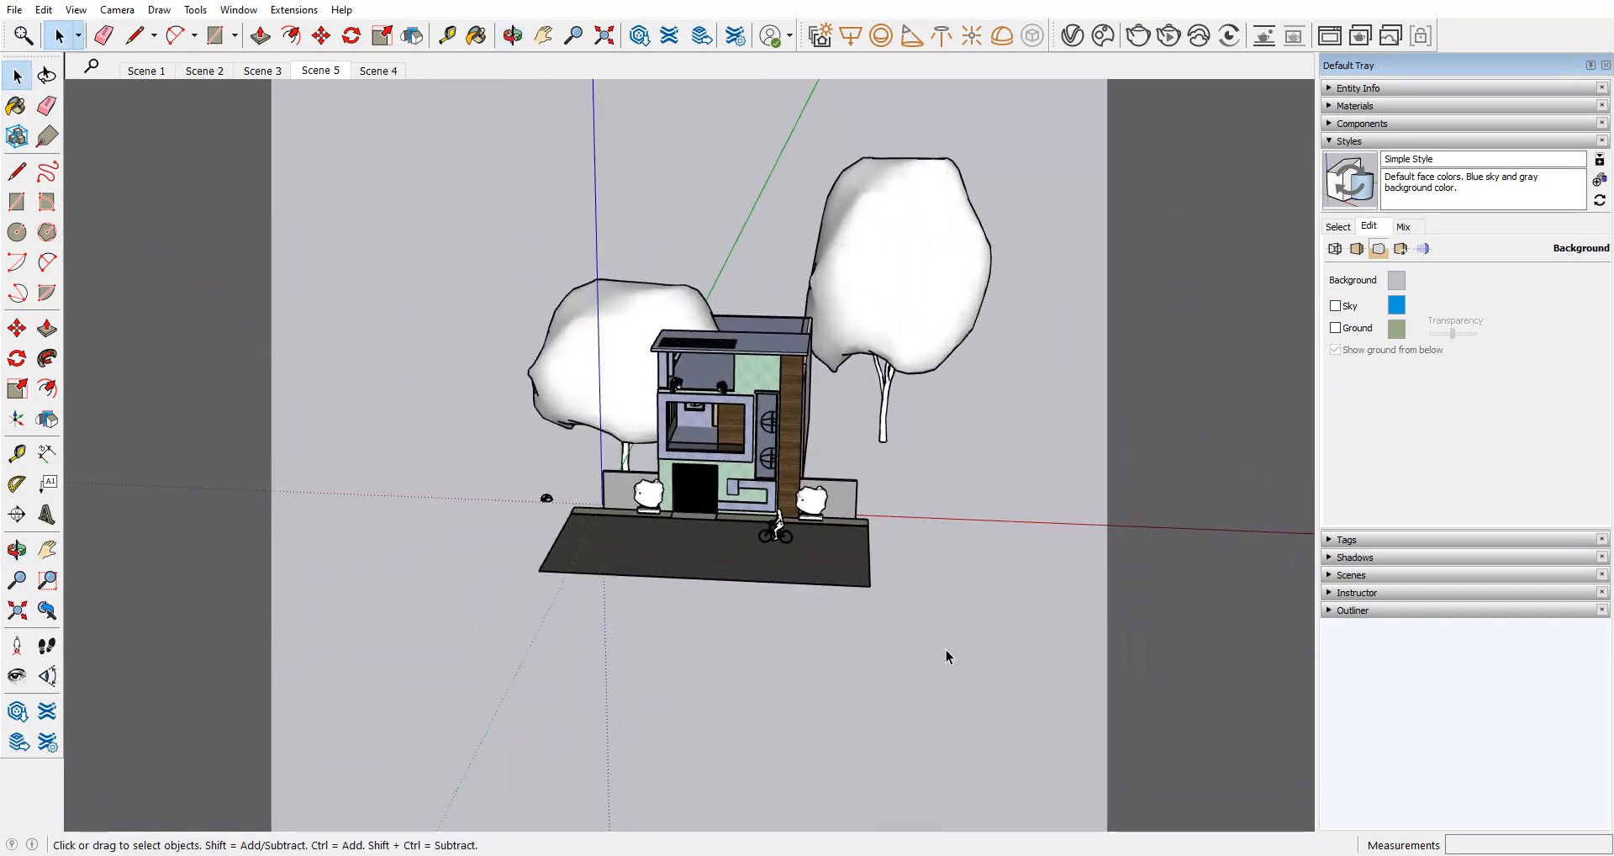
scroll(1039, 586, "up", 2)
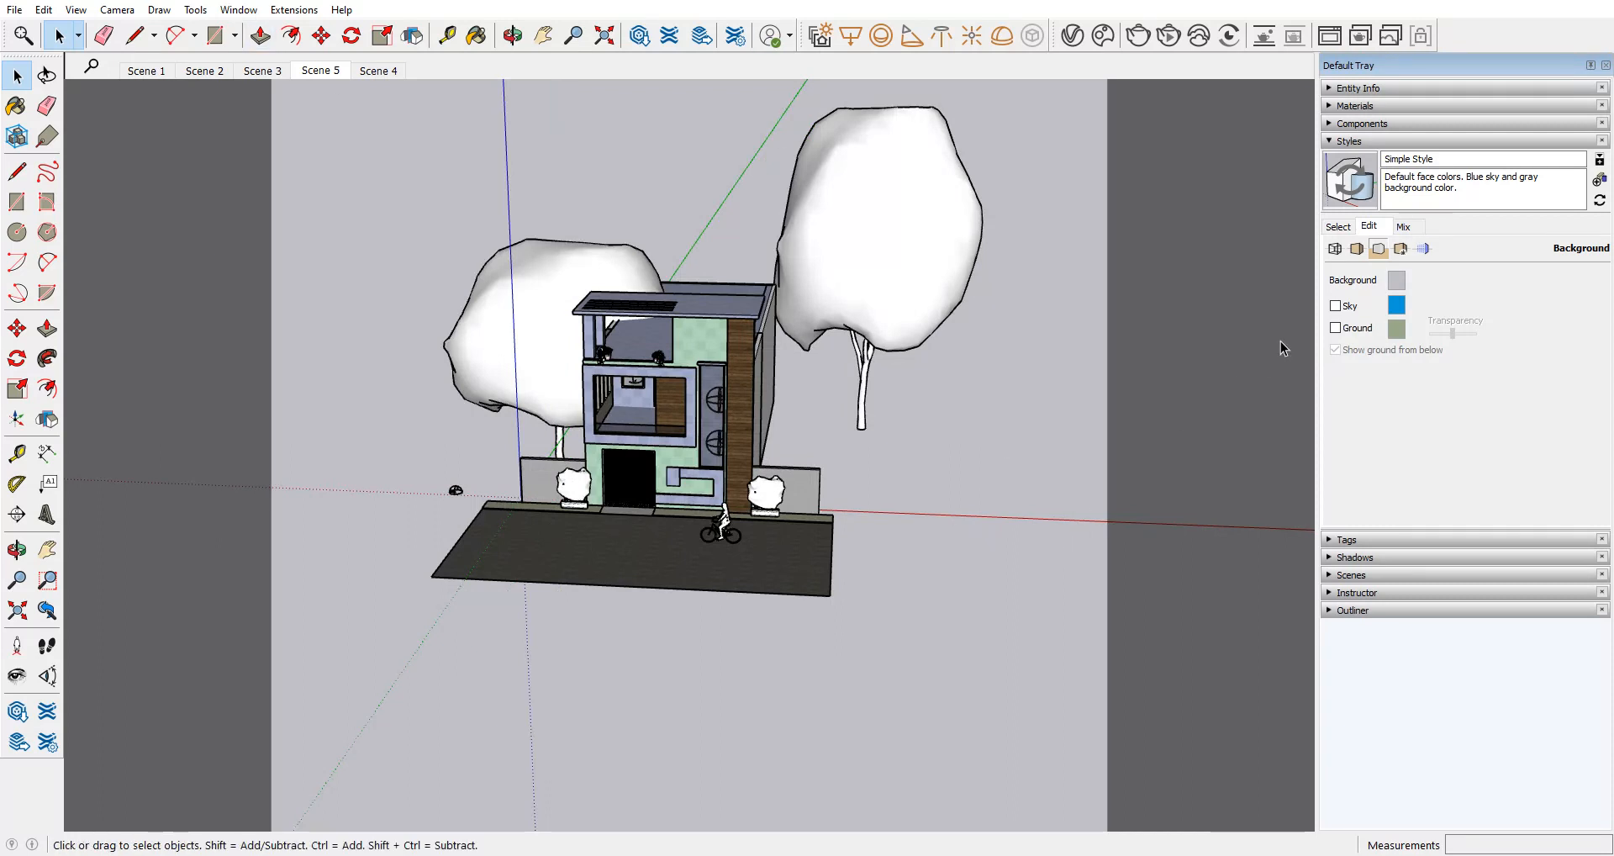
Step: Turn the style's sky background back on, check it from a lower angle and return to the Scene 5 view
left_click(1334, 305)
key("o")
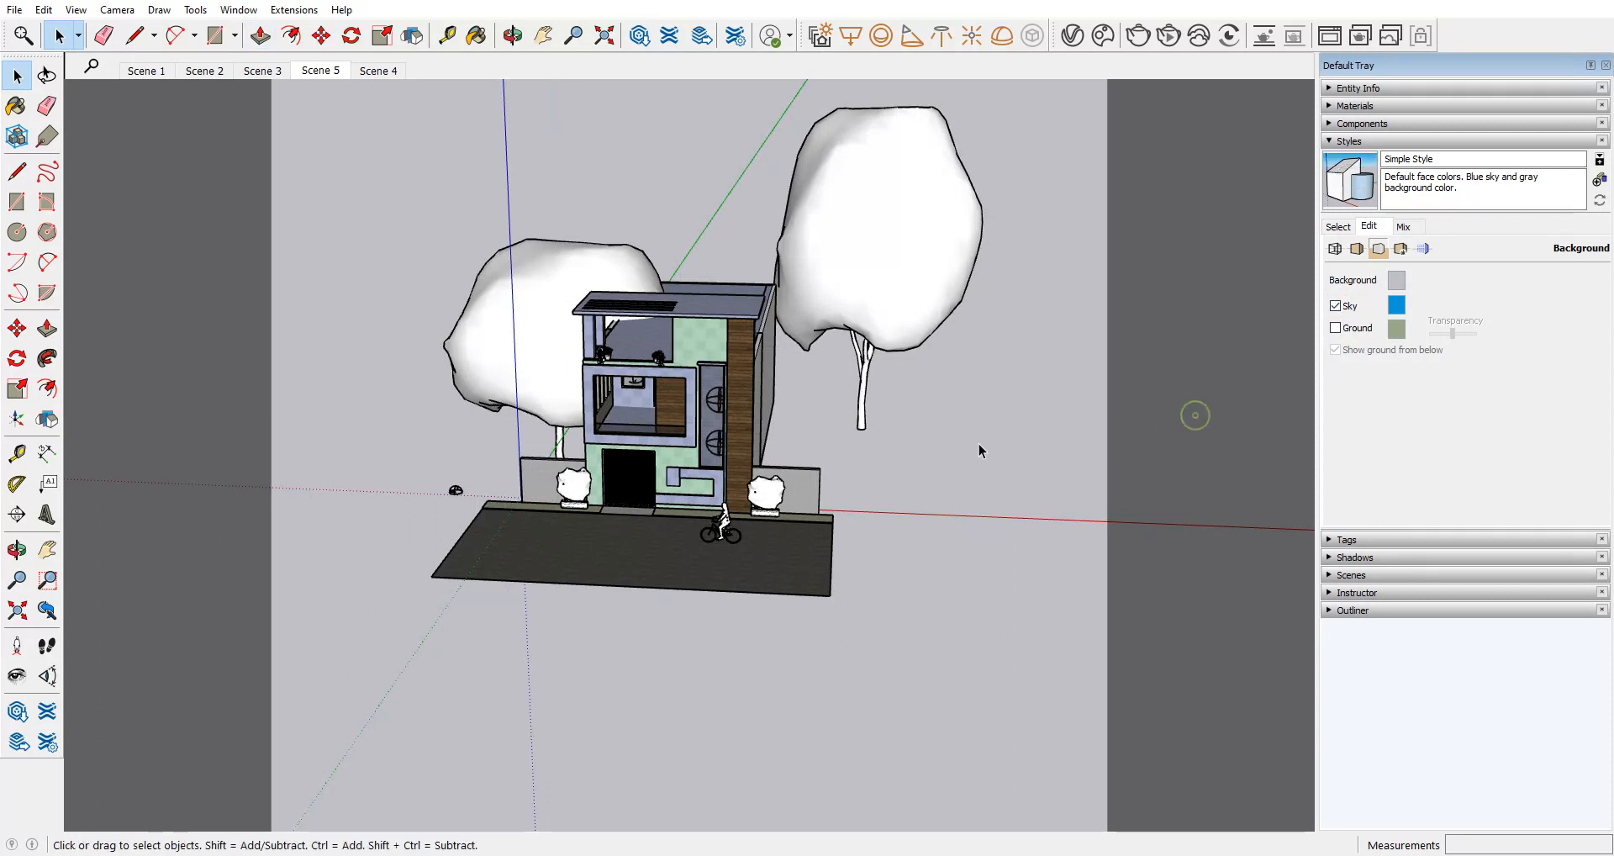
left_click_drag(1194, 415, 1025, 303)
key("space")
left_click(323, 70)
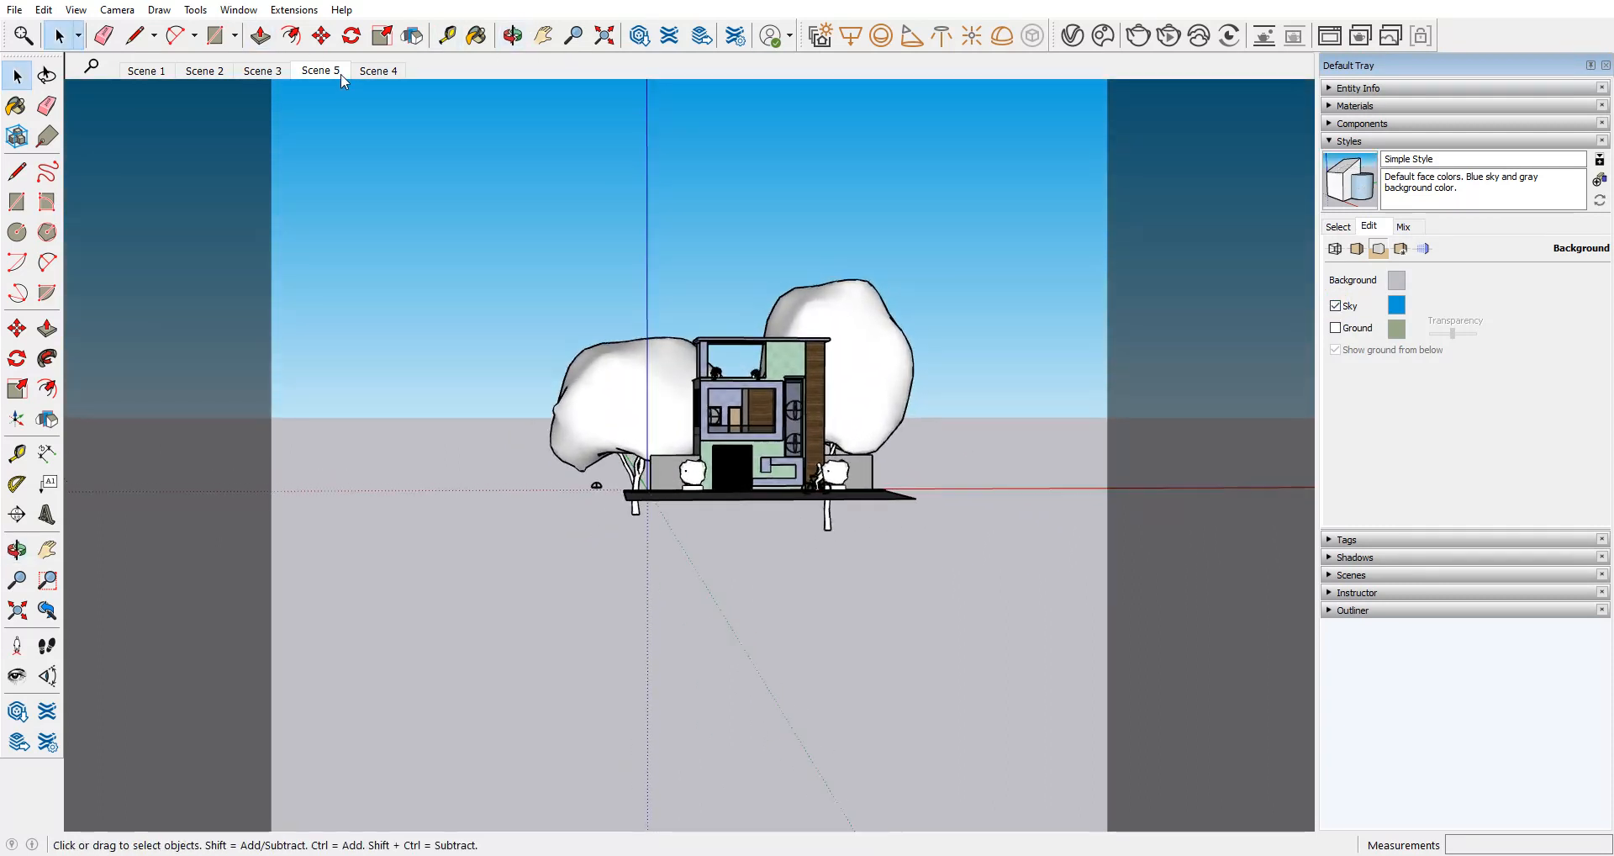